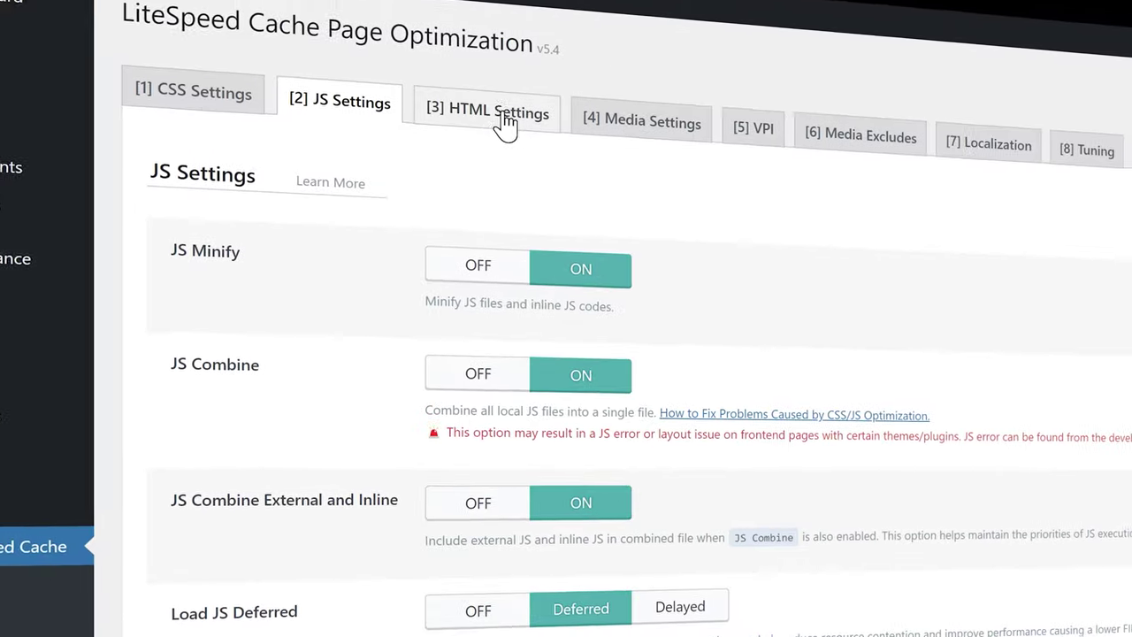
Step: Look through the LiteSpeed Cache Page Optimization settings, from HTML Settings through Media Excludes to the tuning pages
click(505, 123)
click(713, 109)
click(751, 99)
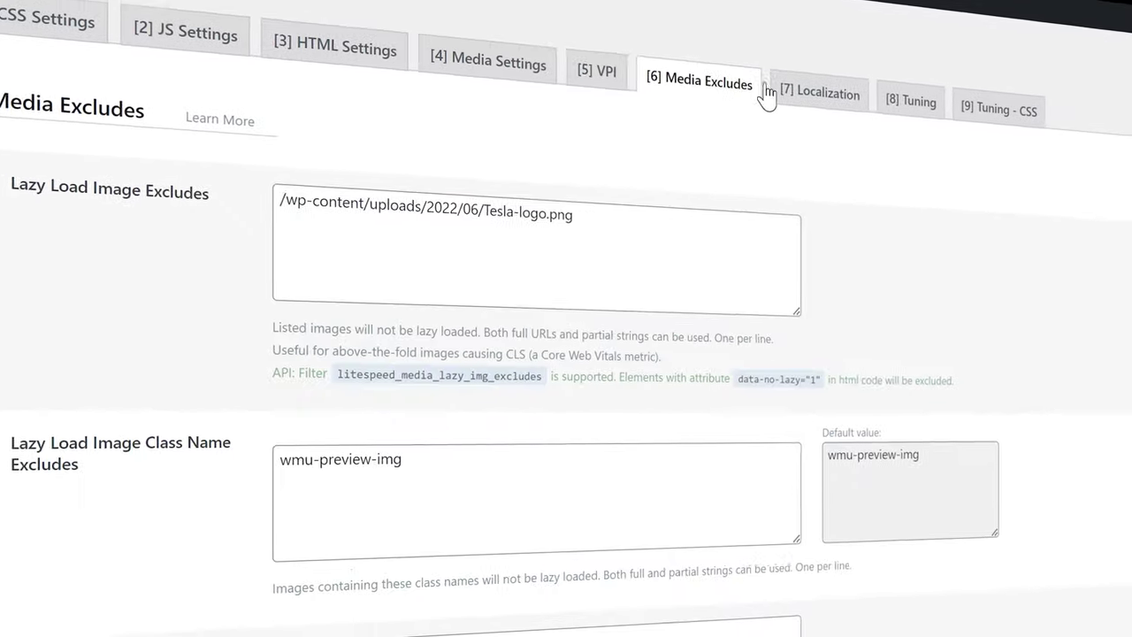
click(874, 110)
click(969, 117)
click(1059, 124)
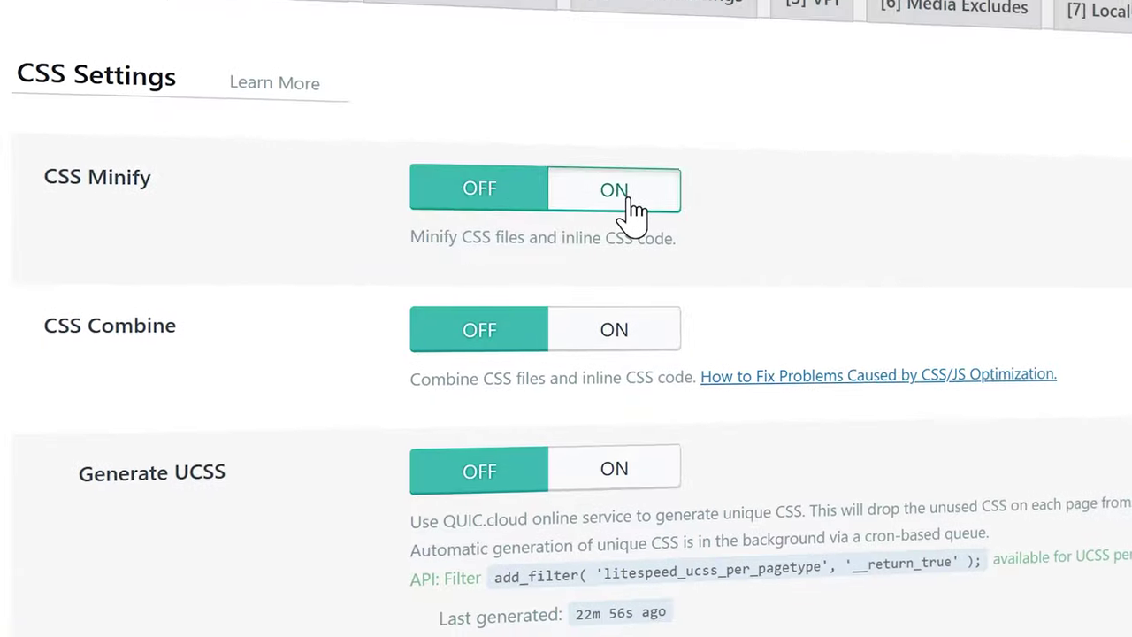
Step: Turn on CSS Minify and CSS Combine in the CSS settings
click(630, 201)
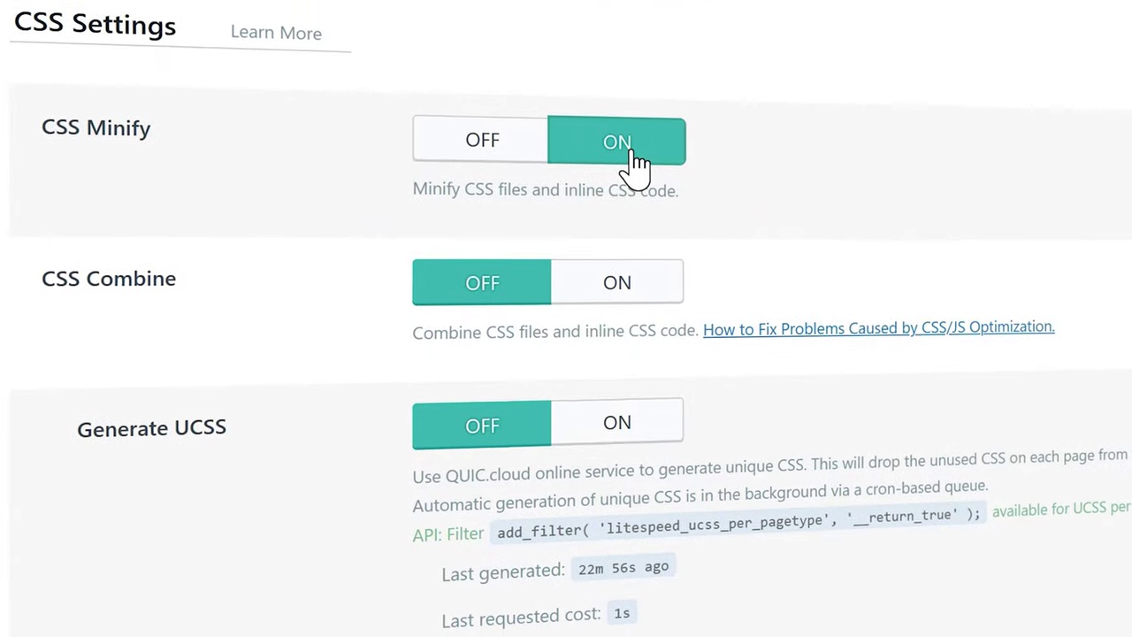
click(626, 331)
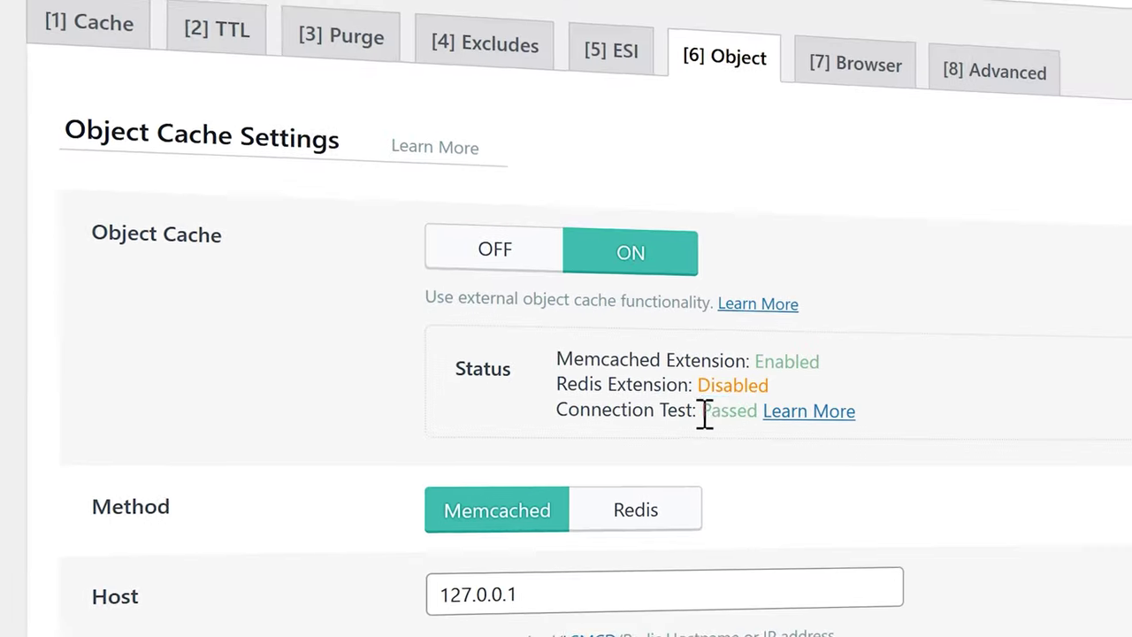
Step: Examine the object cache connection status and look through the Purge, Excludes, ESI and Object cache settings
drag(705, 411, 760, 416)
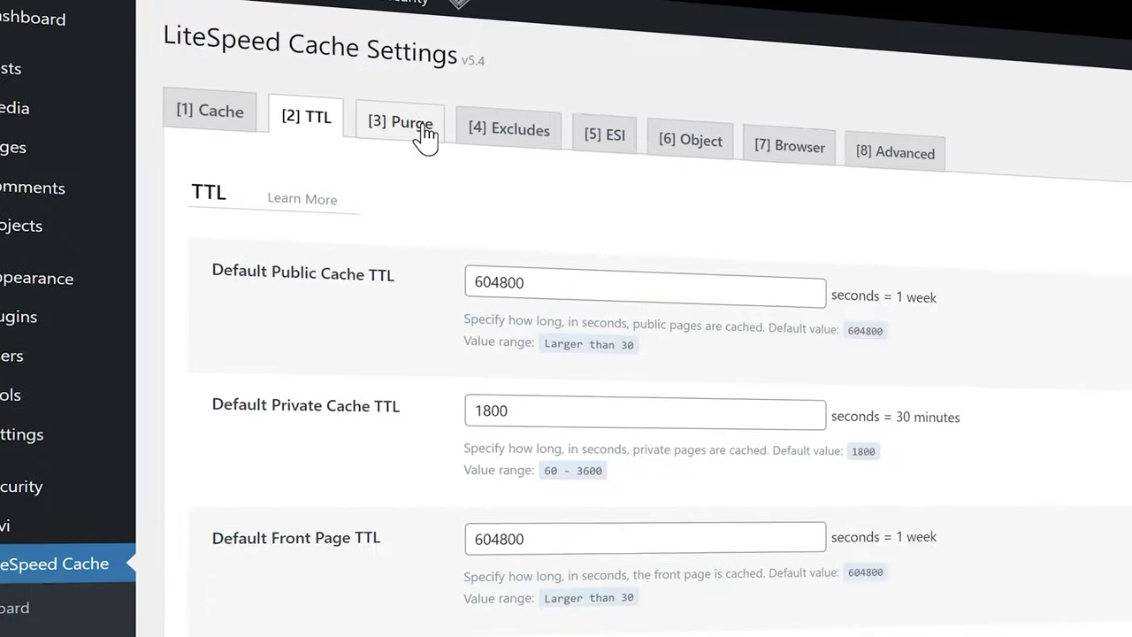
click(423, 130)
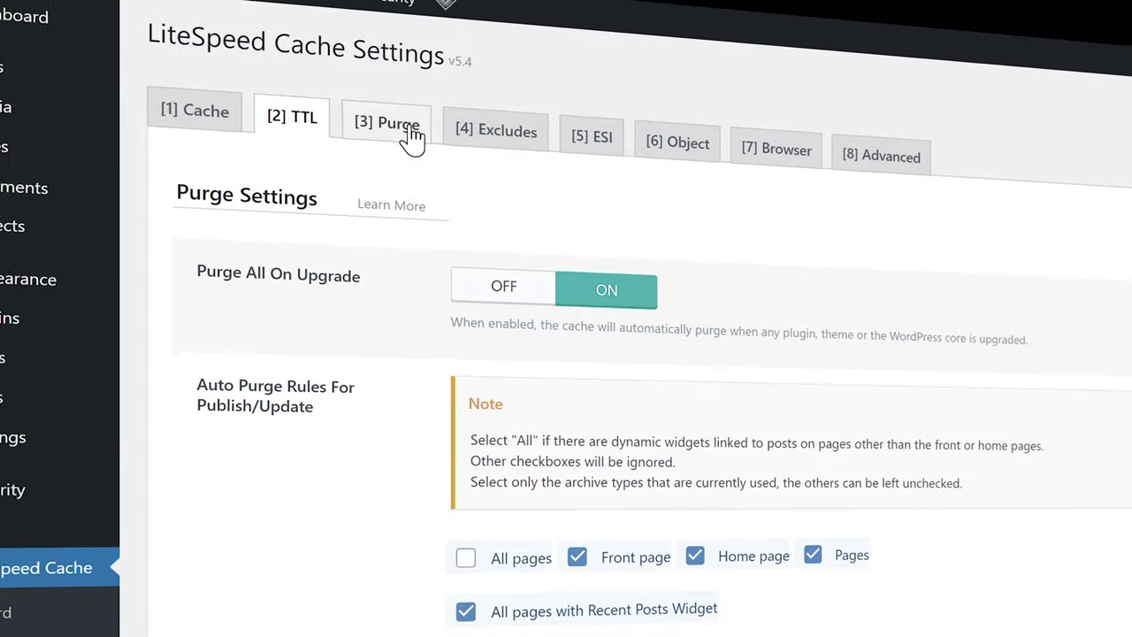
click(522, 131)
click(558, 149)
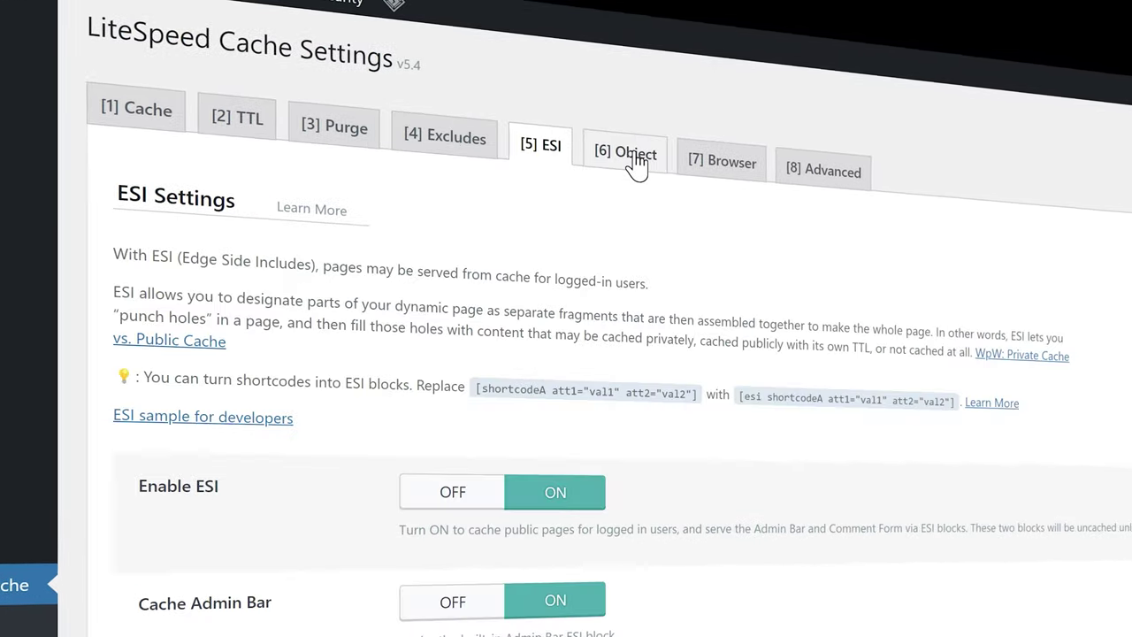
click(635, 150)
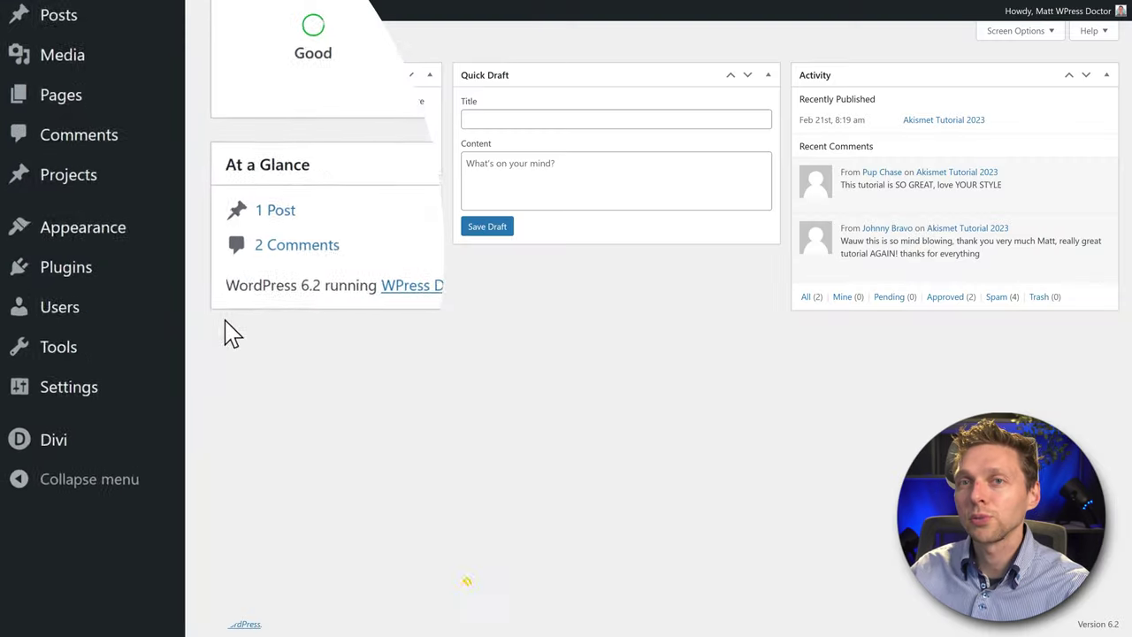
Step: Search the directory of new WordPress plugins for "litespeed"
mouse_move(80, 272)
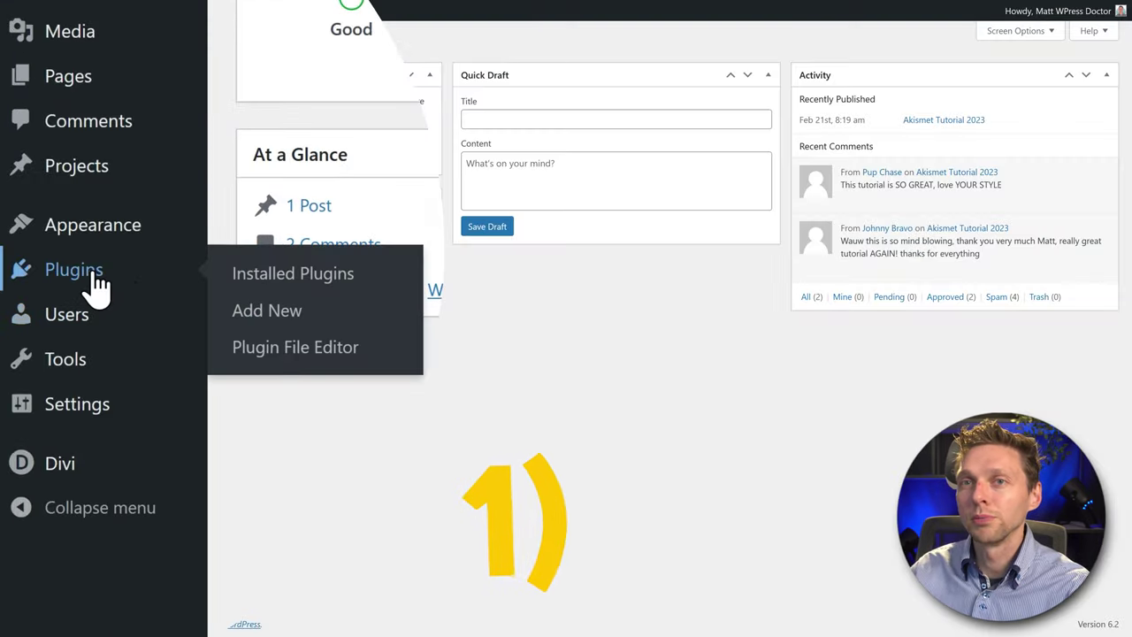
click(269, 323)
click(968, 79)
text(litespeed)
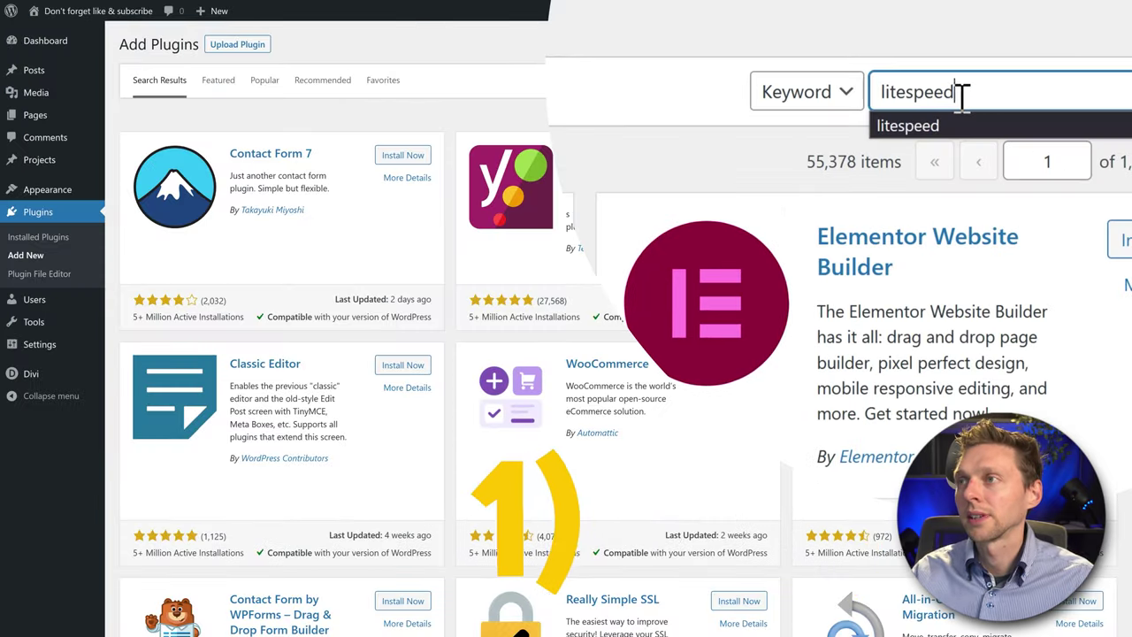
key(Return)
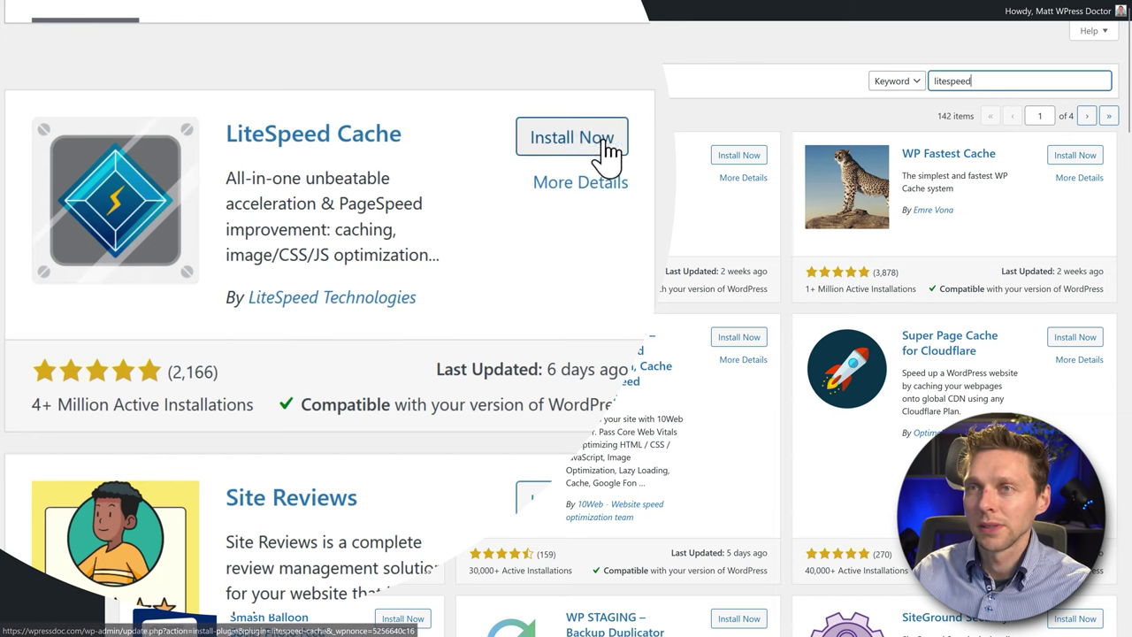
Step: Install and activate the LiteSpeed Cache plugin
click(577, 146)
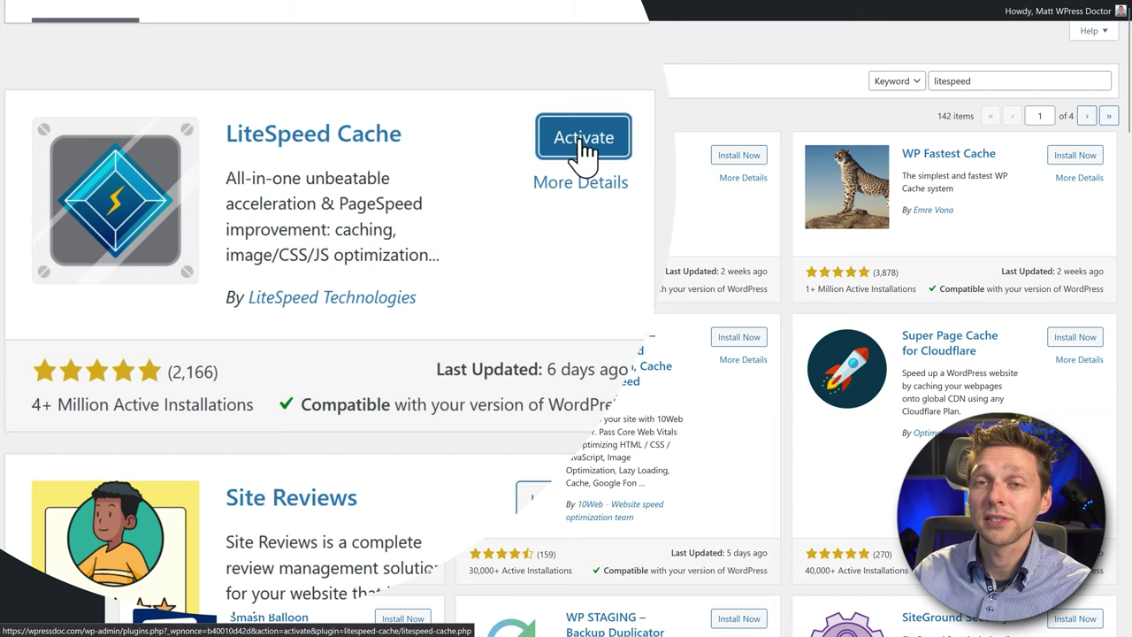
click(584, 146)
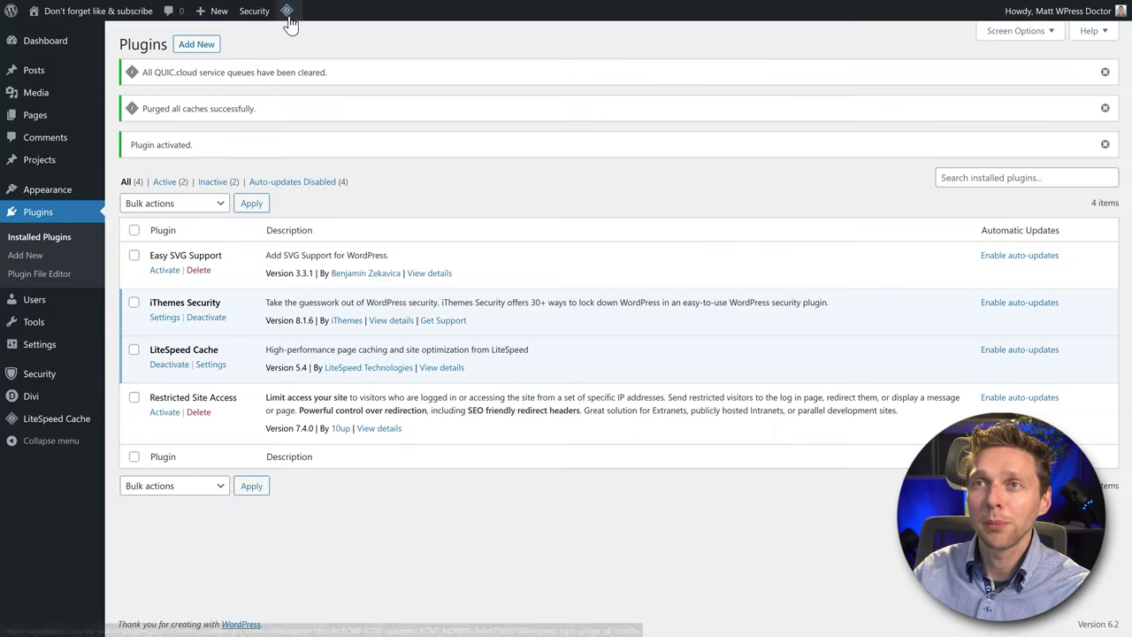
mouse_move(288, 12)
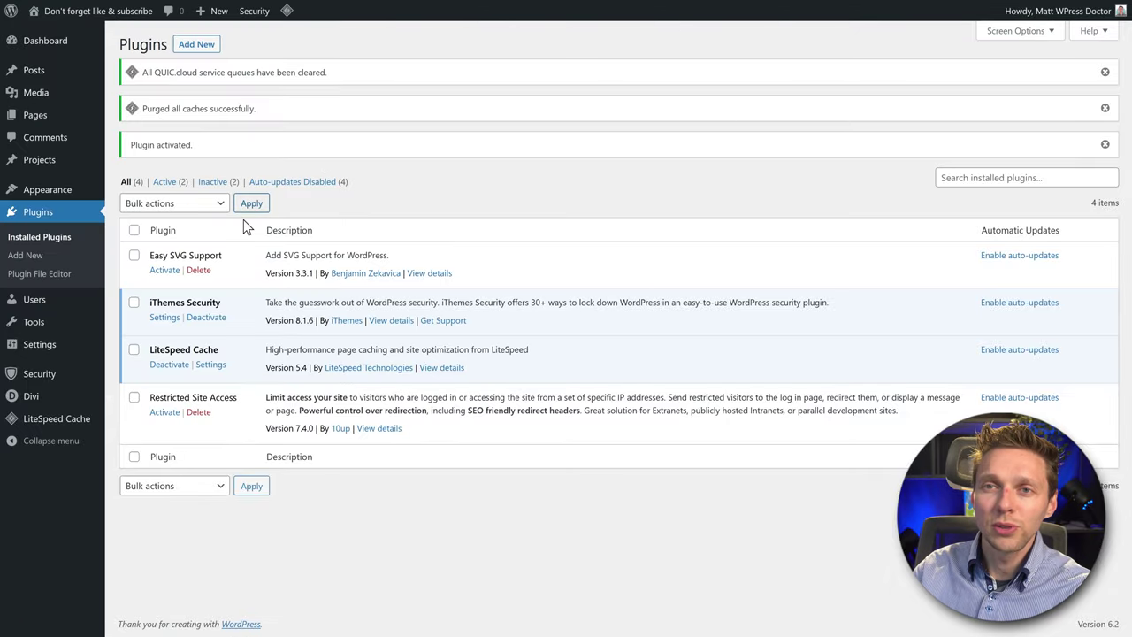
Step: Review the LiteSpeed Cache dashboard and its configuration presets, including the import and export options
mouse_move(44, 423)
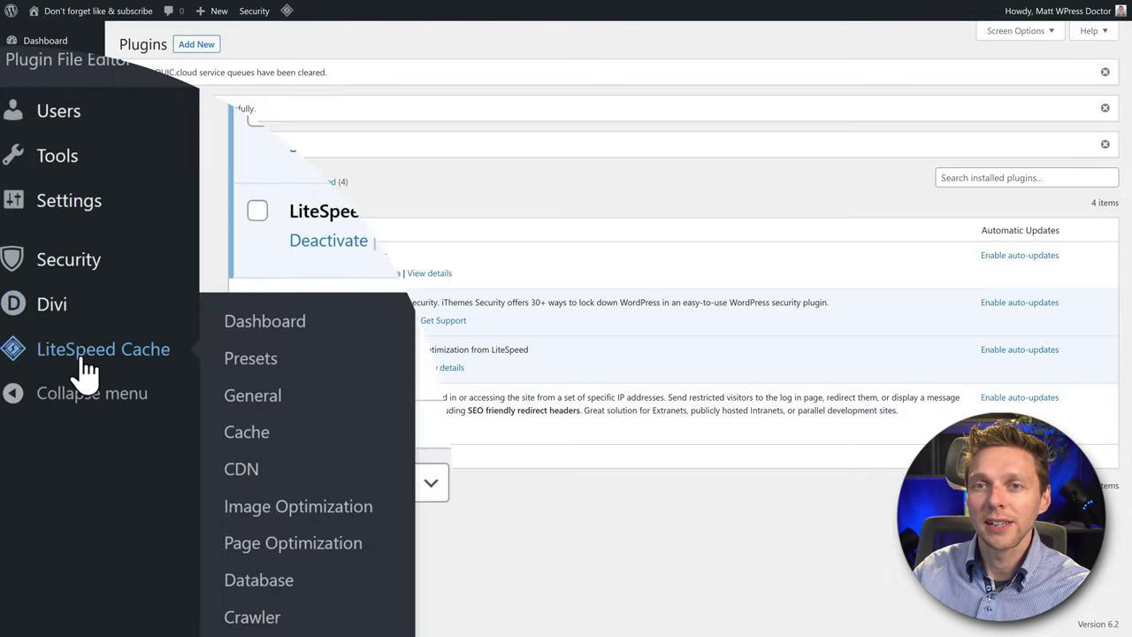
click(265, 324)
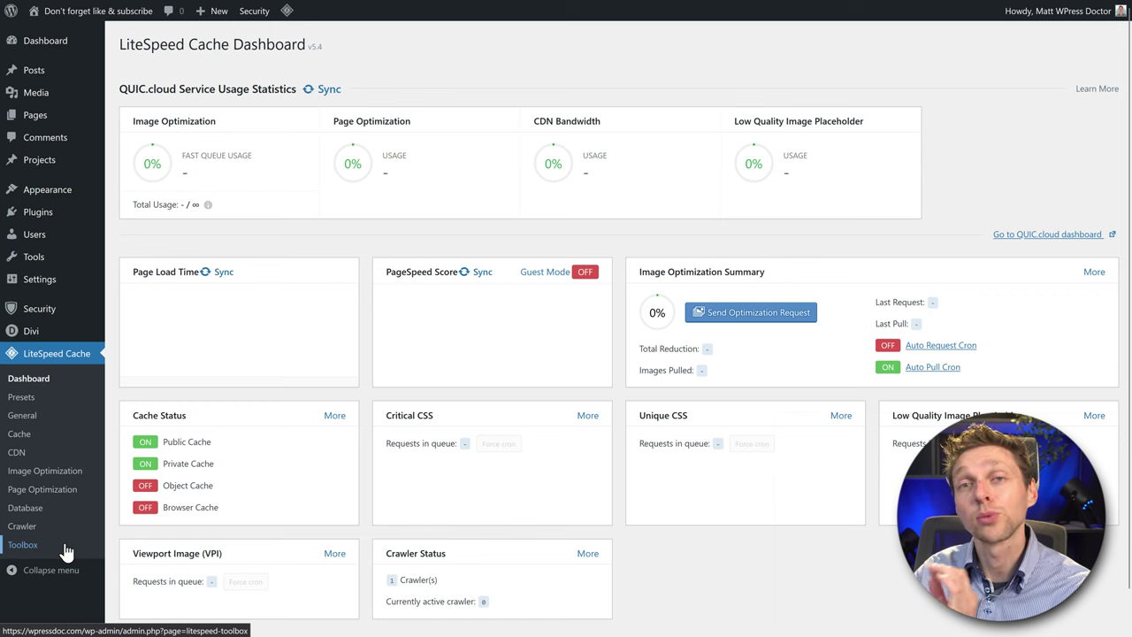
click(29, 403)
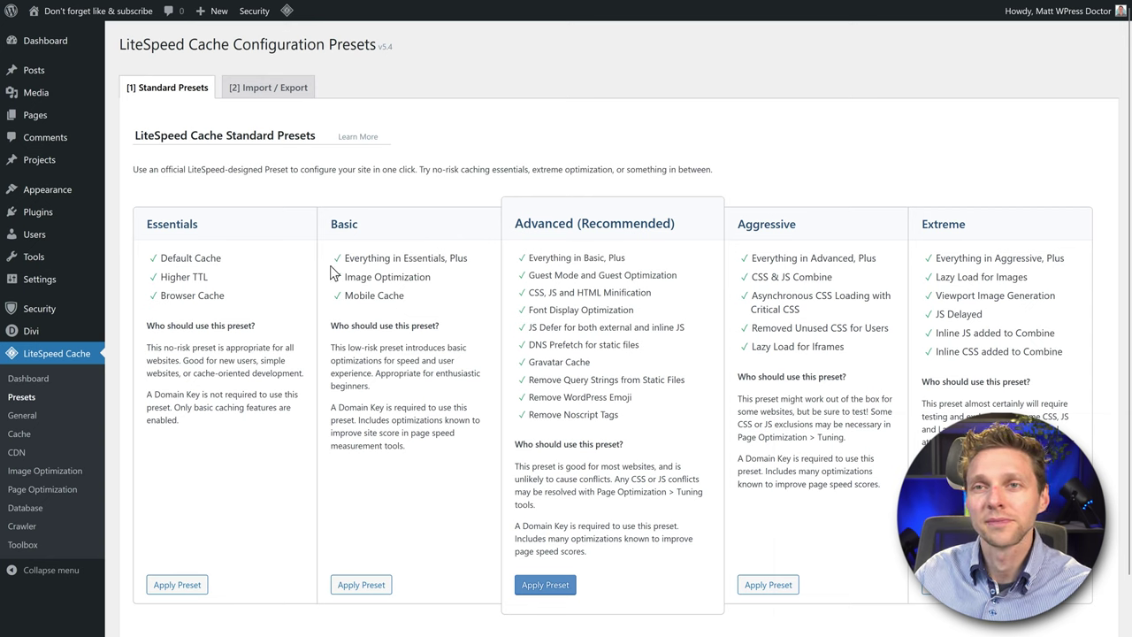
click(258, 92)
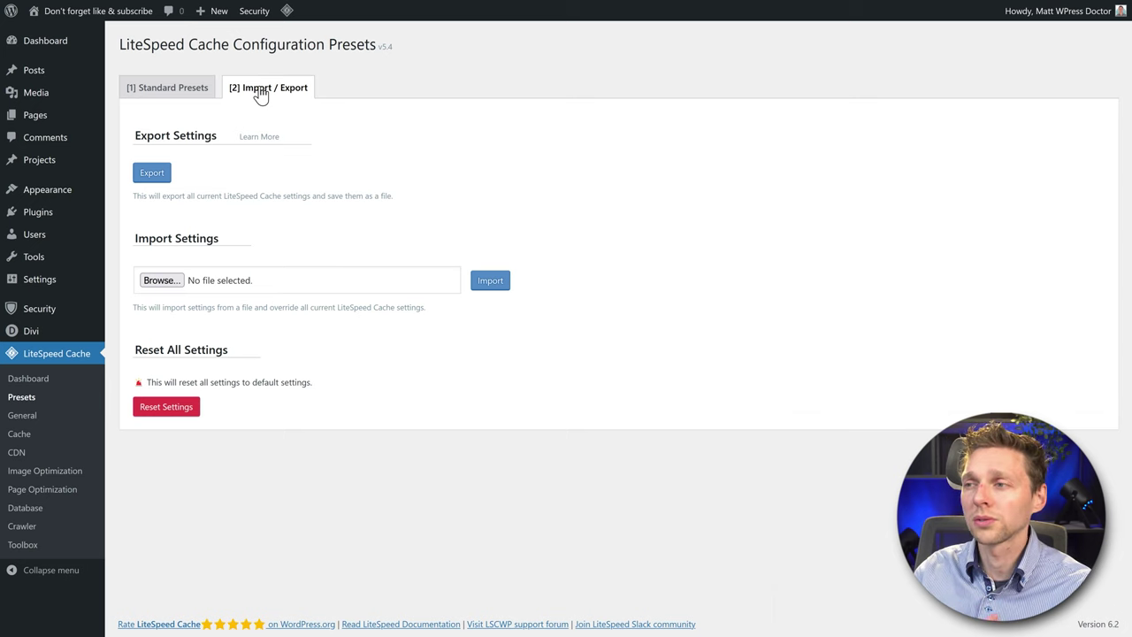
Step: Turn on Automatically Upgrade in the LiteSpeed Cache general settings
click(27, 415)
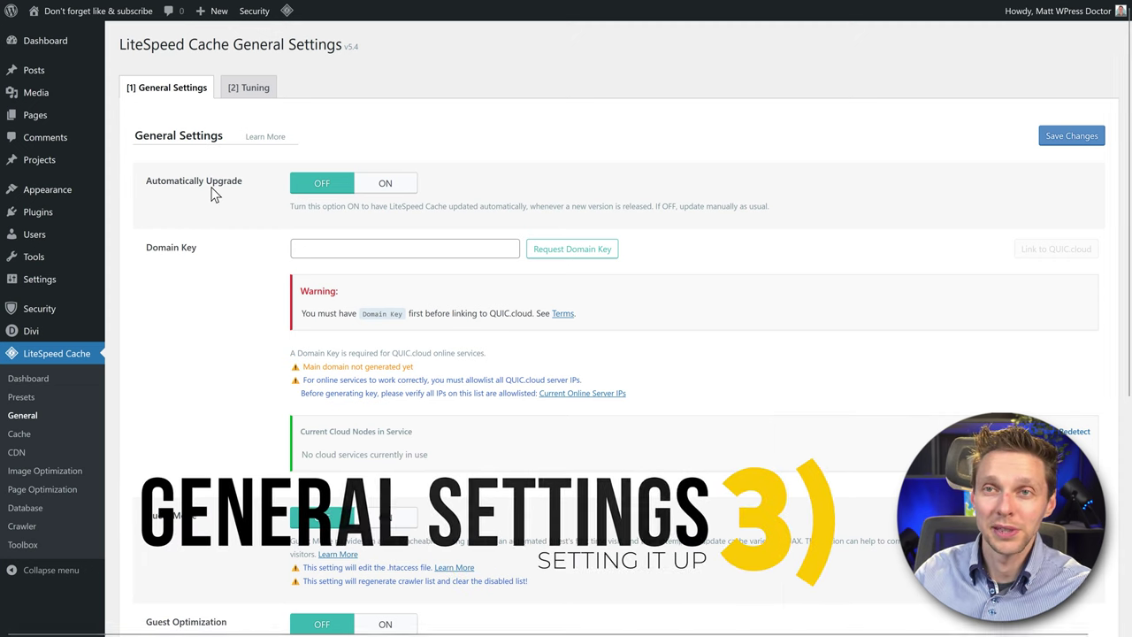
drag(157, 185, 248, 187)
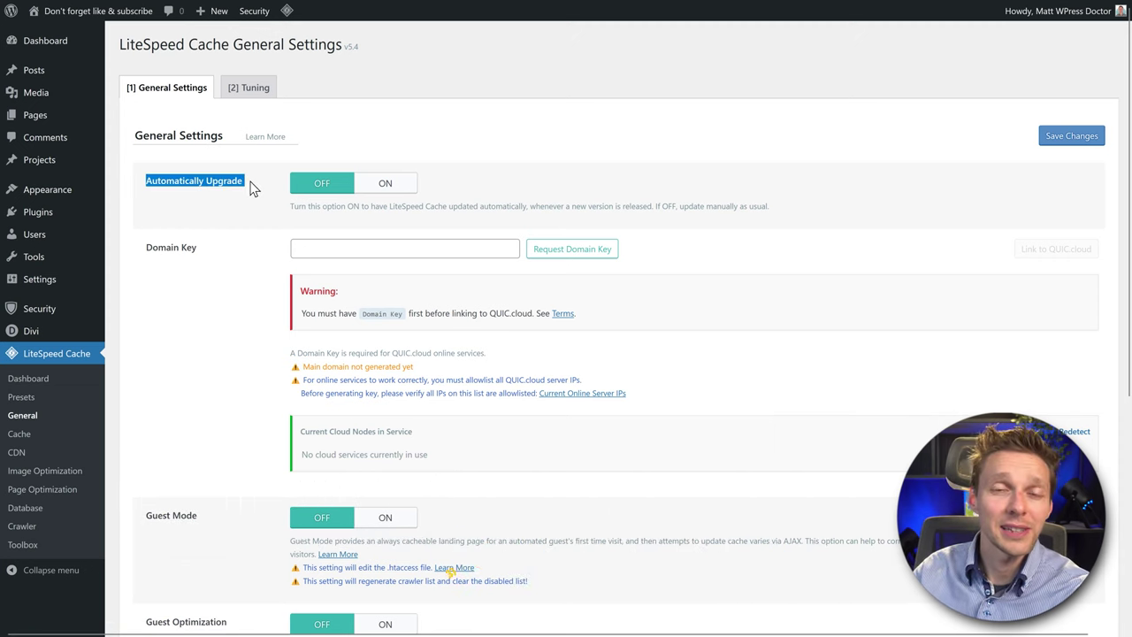
click(250, 185)
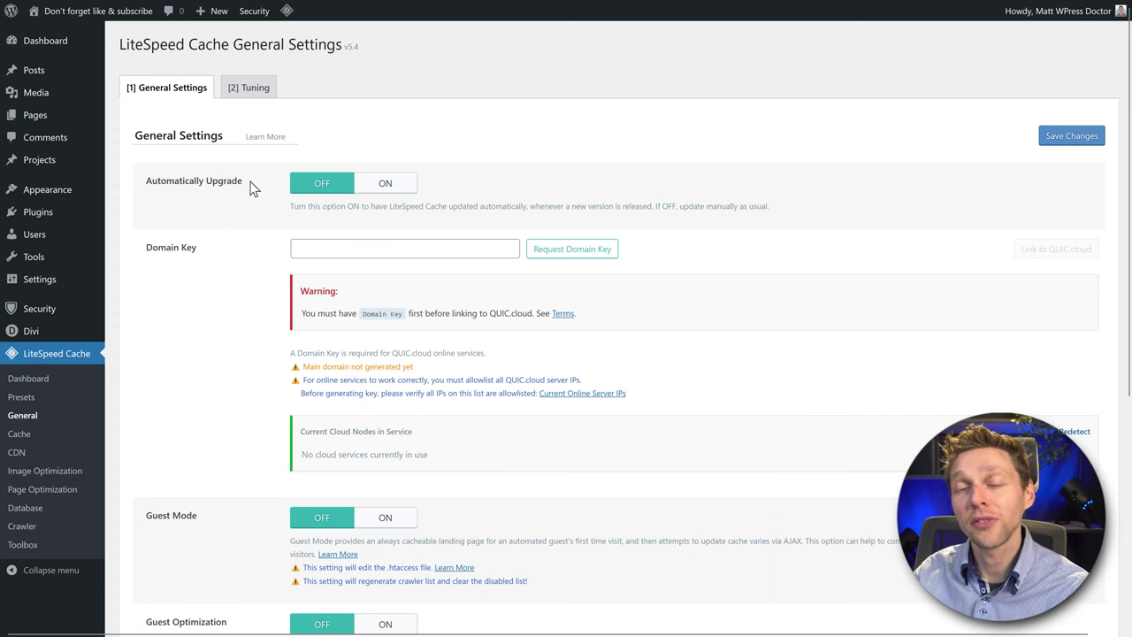
click(385, 186)
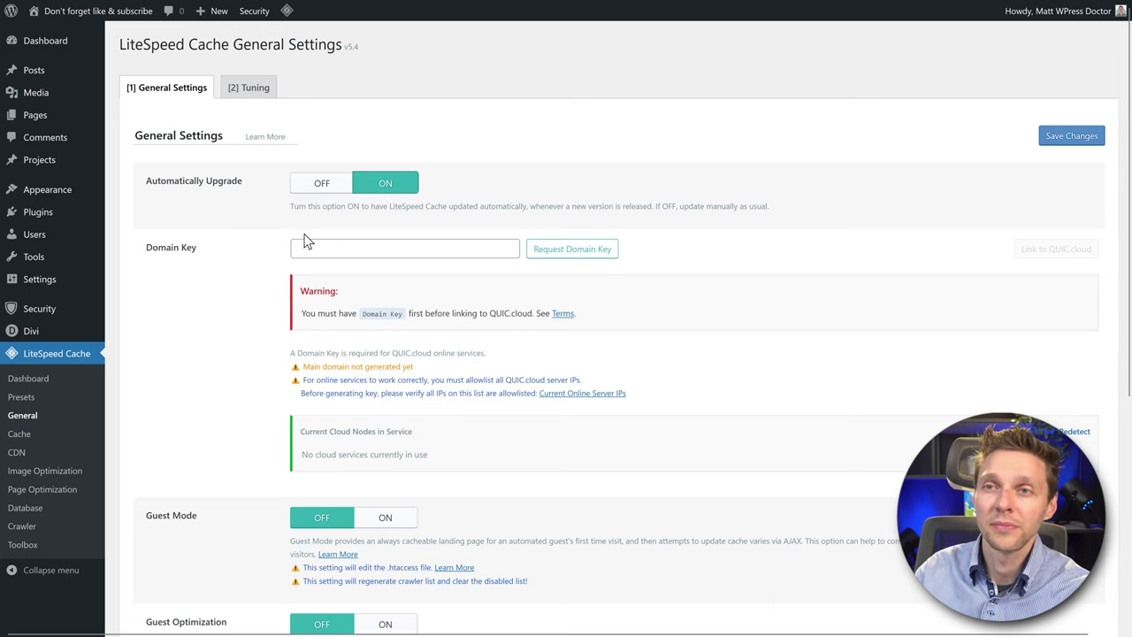
Step: Request a domain key for the site and check its request and approval times
triple_click(154, 252)
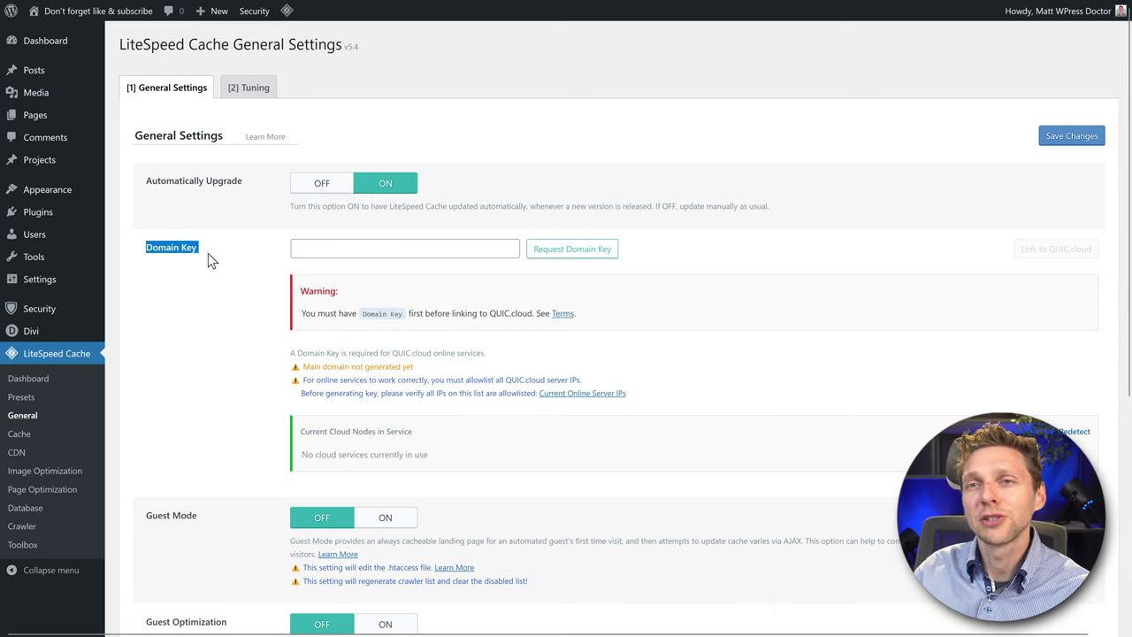
click(212, 253)
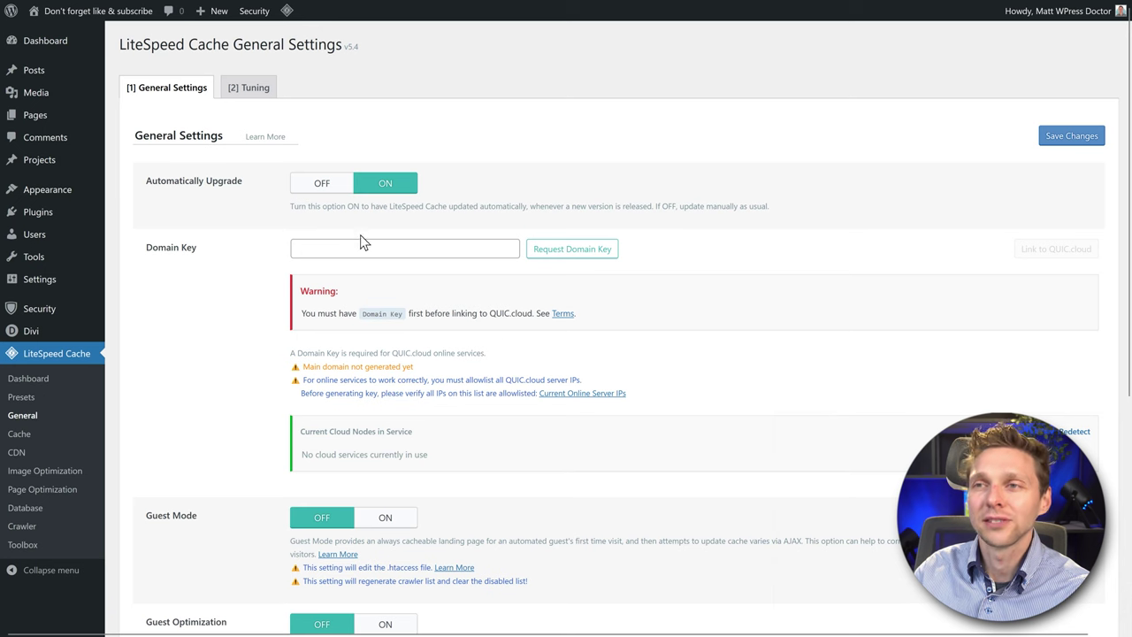
click(575, 252)
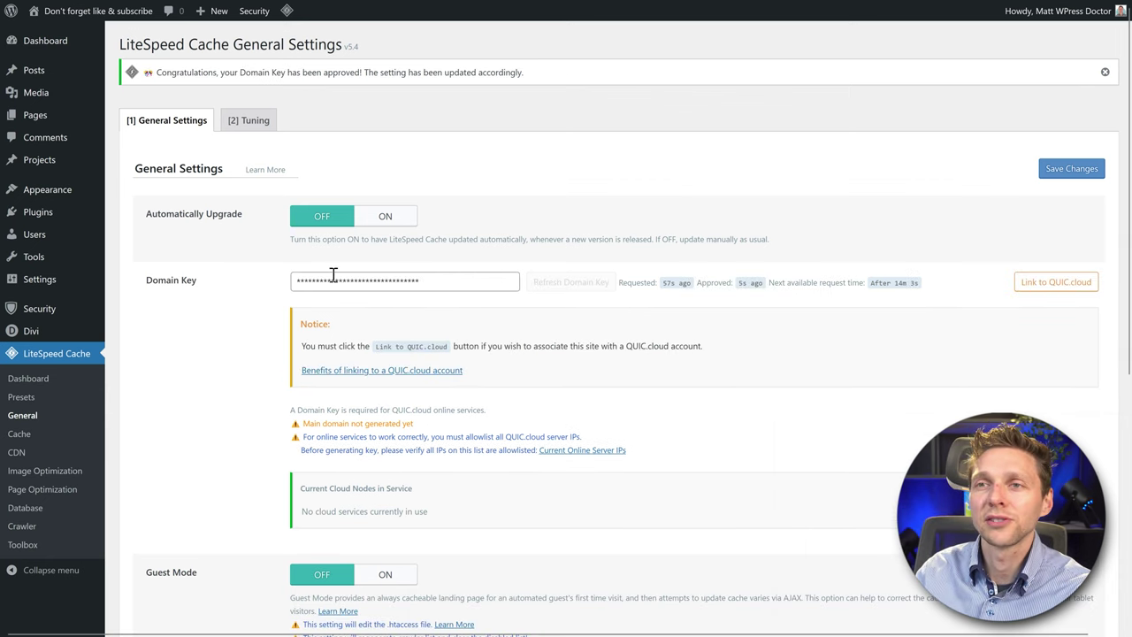
drag(665, 283, 691, 285)
click(688, 307)
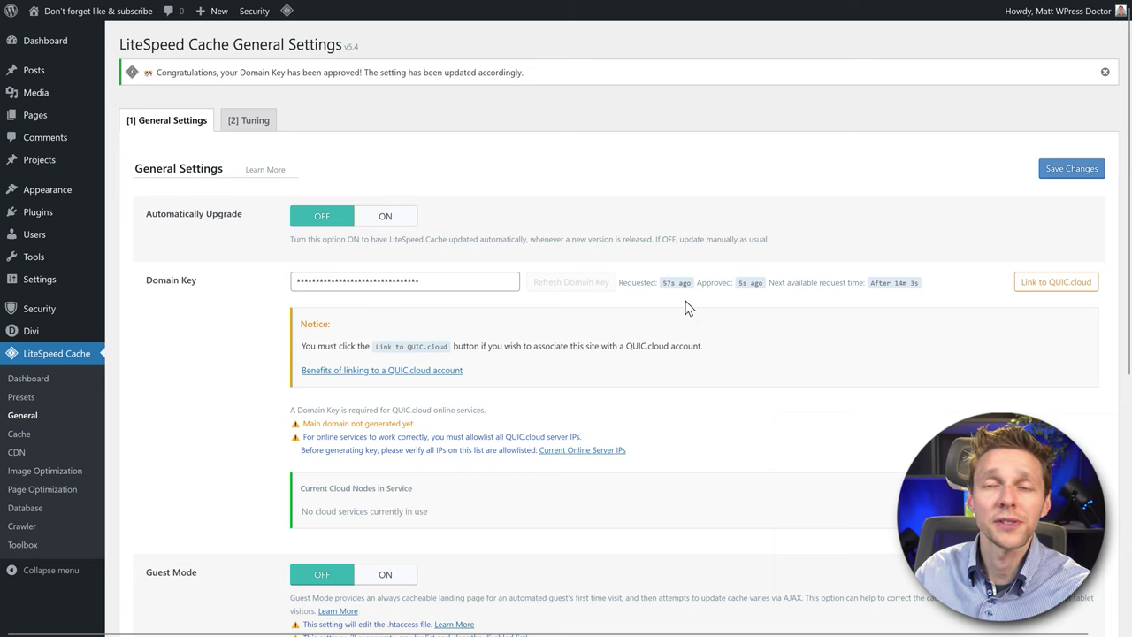
Step: Start linking the site to QUIC.cloud and submit the account e-mail address for sign-up
middle_click(612, 221)
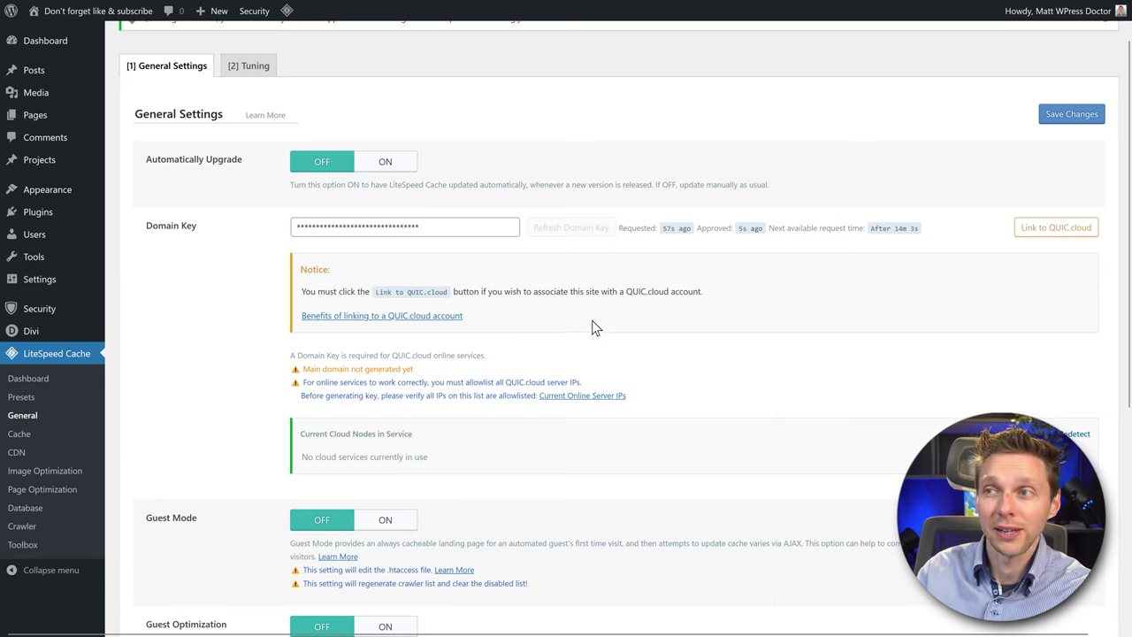
click(1058, 229)
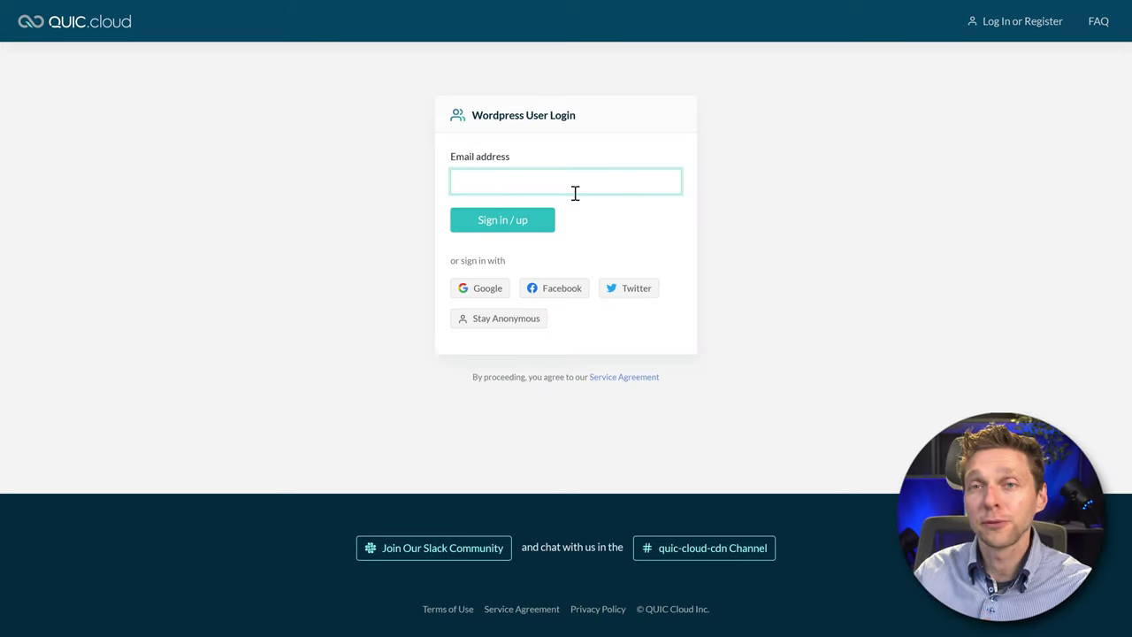
text(the)
click(574, 201)
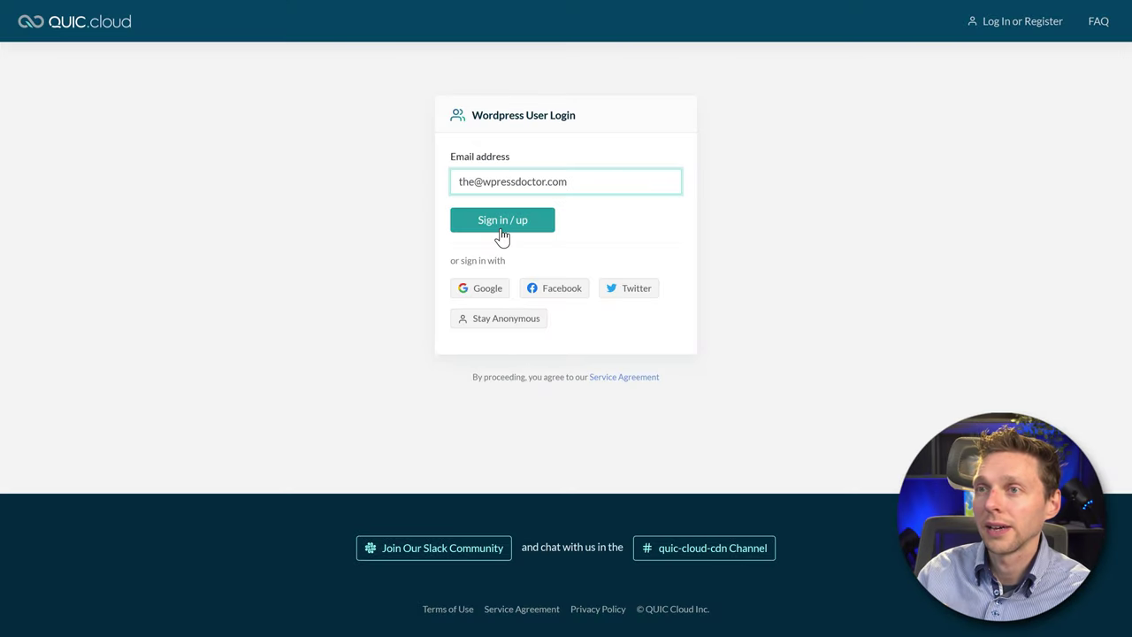
click(502, 228)
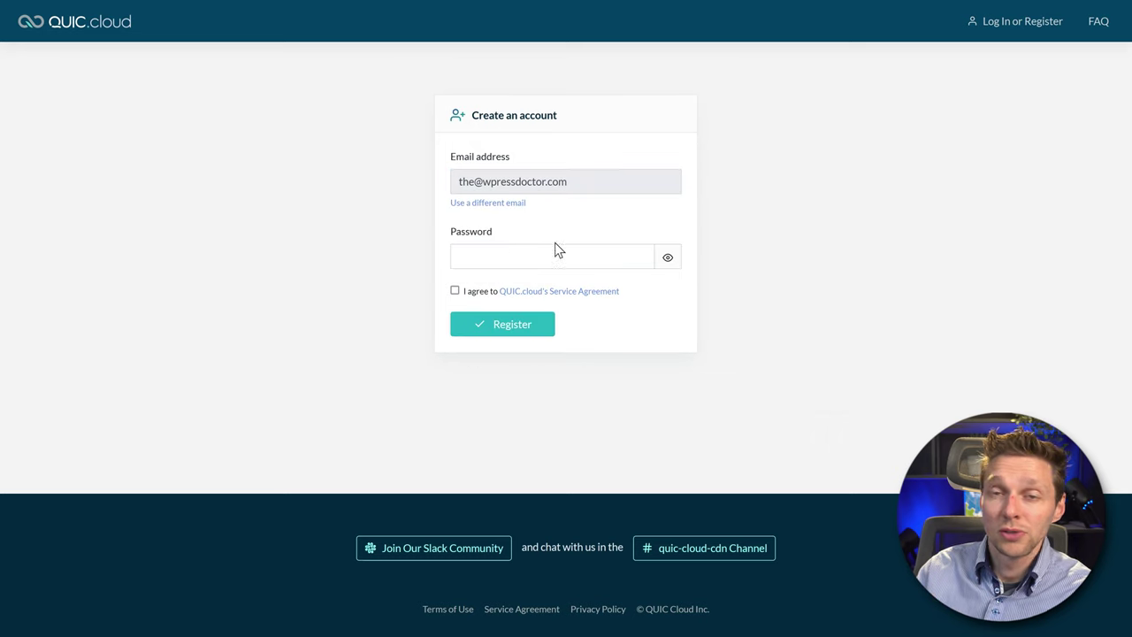
Step: Enter the new account password, accept QUIC.cloud's Service Agreement and register the account
click(525, 261)
key(ctrl+v)
click(454, 290)
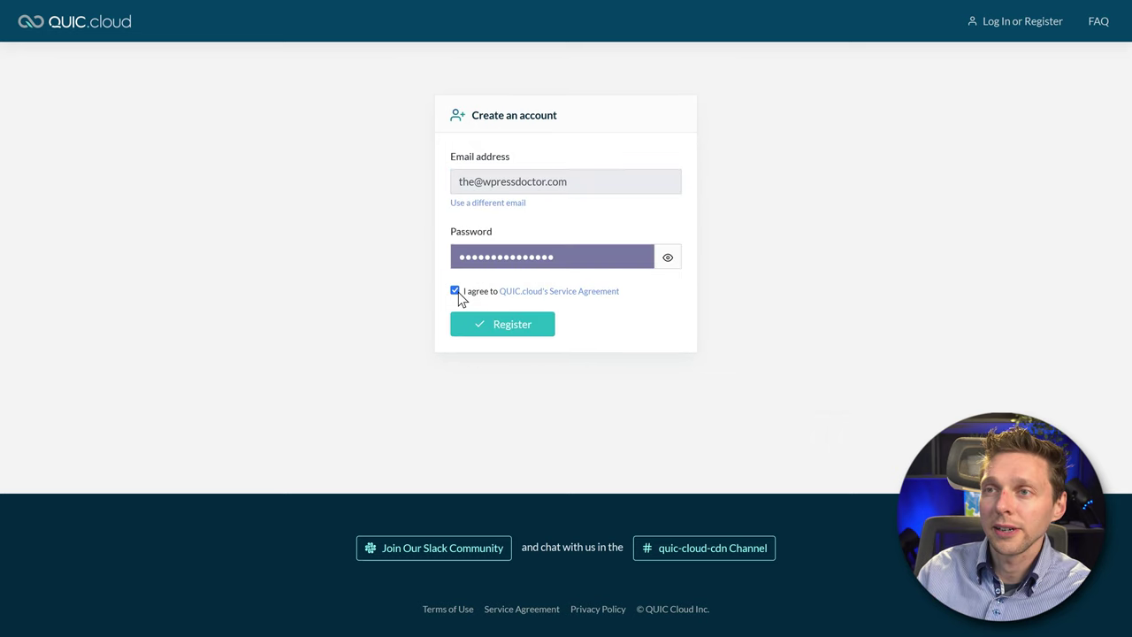
click(517, 333)
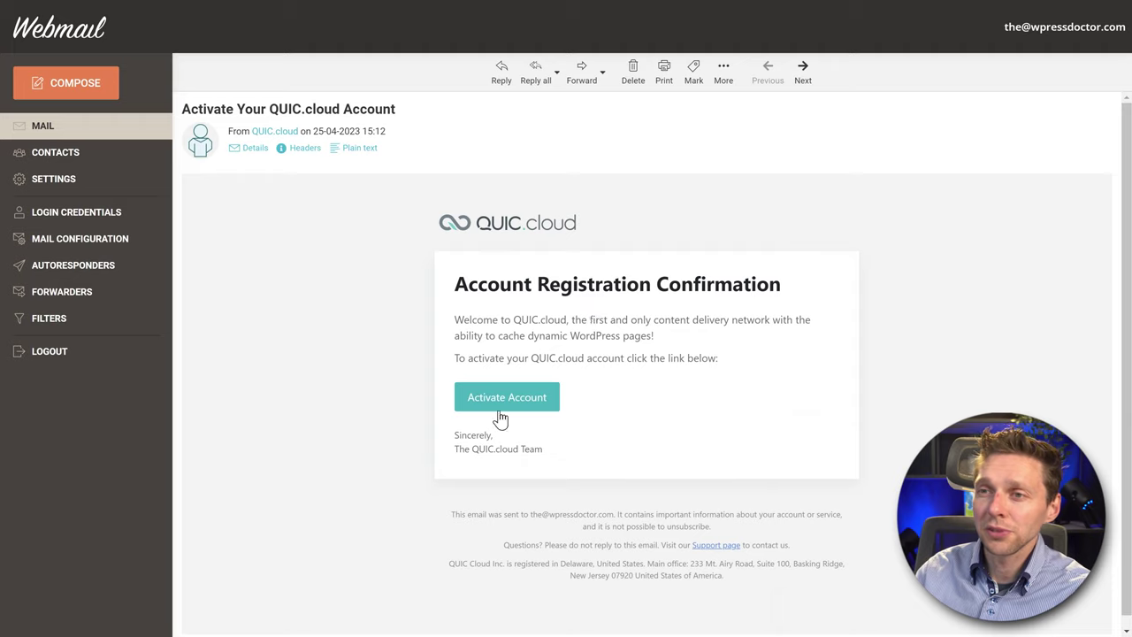
Step: Activate the QUIC.cloud account from the confirmation e-mail in Webmail and log in to the QUIC.cloud dashboard
click(510, 399)
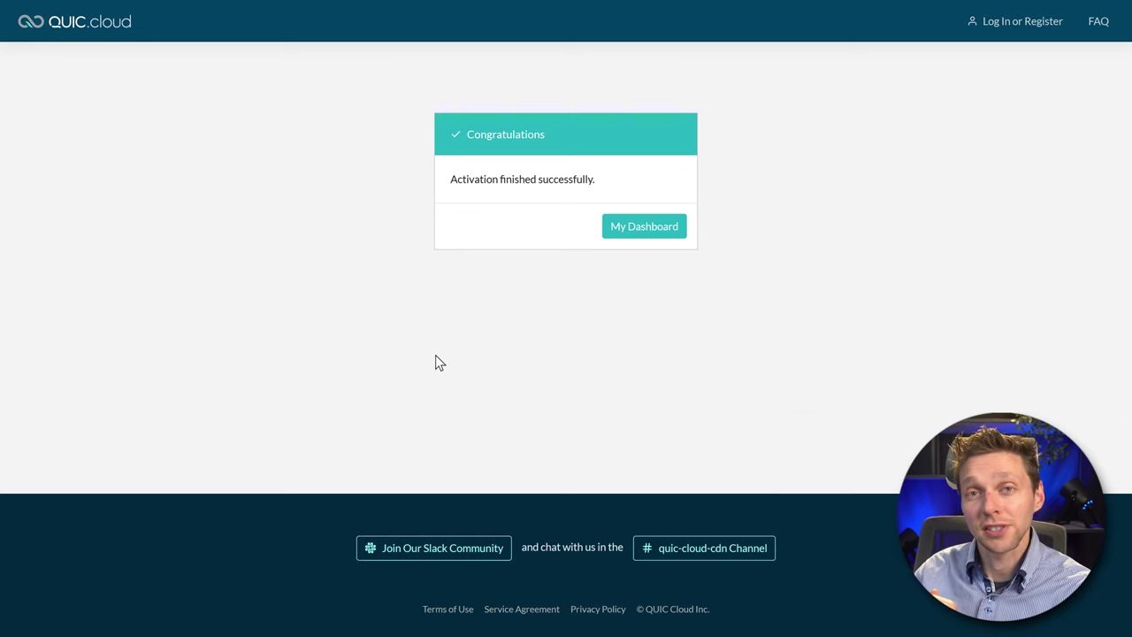
click(664, 232)
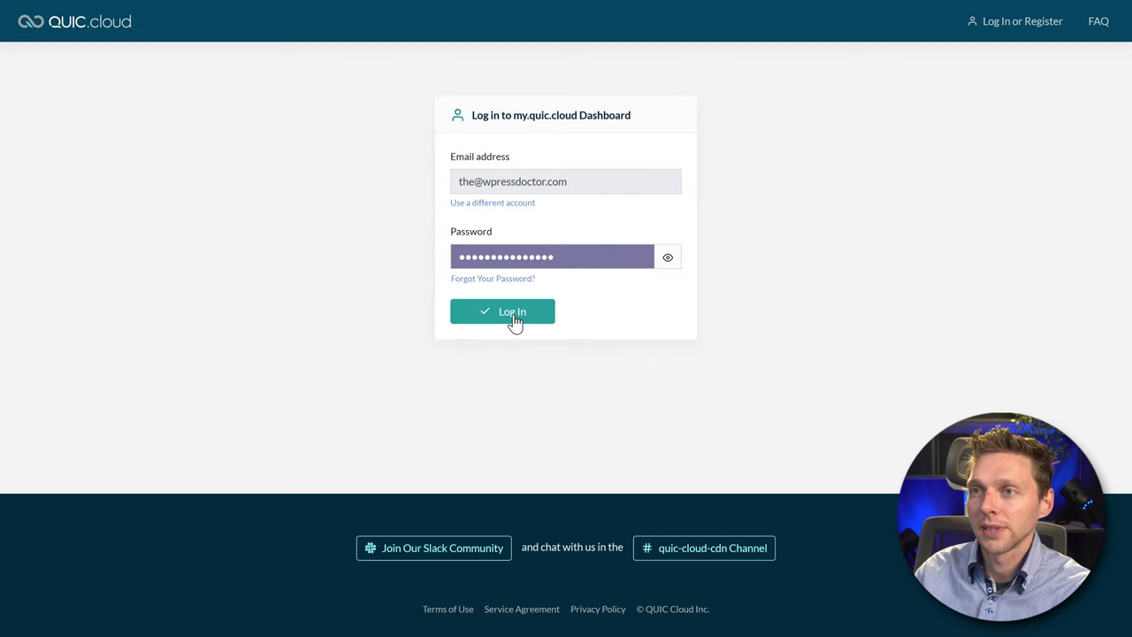
click(513, 318)
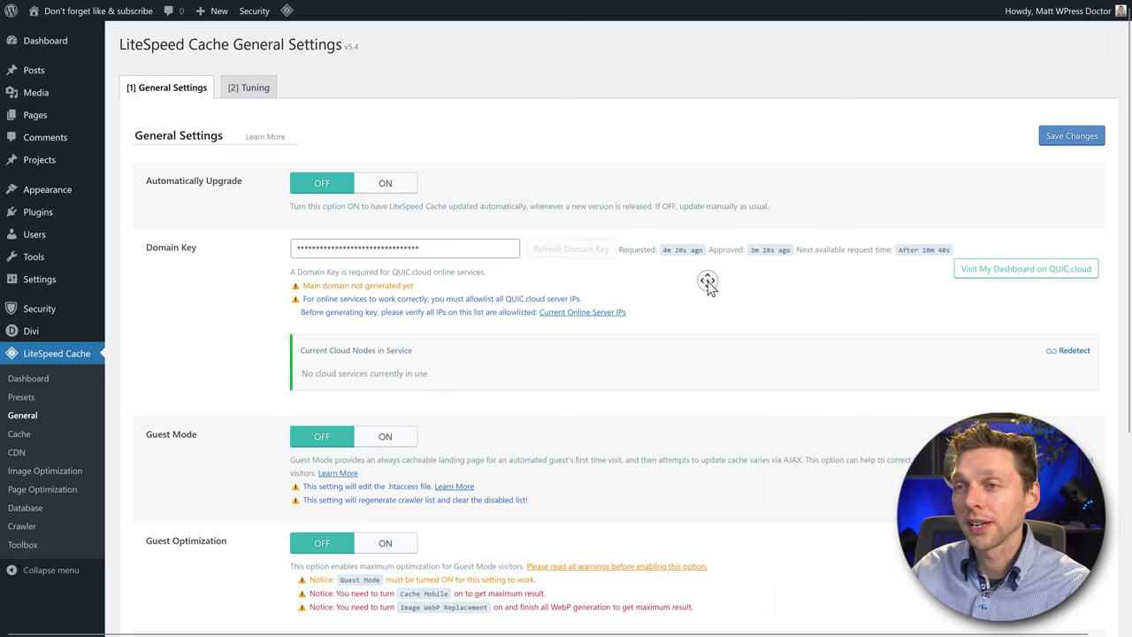
Step: Turn on Guest Mode and Guest Optimization in the LiteSpeed Cache general settings
middle_click(707, 280)
middle_click(681, 299)
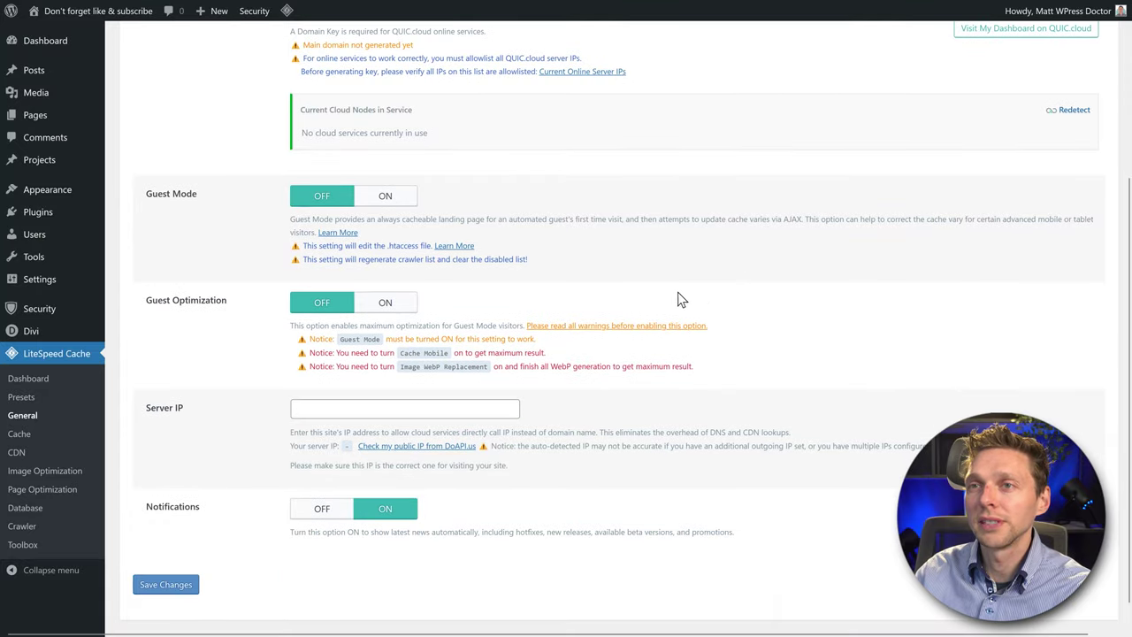
click(382, 200)
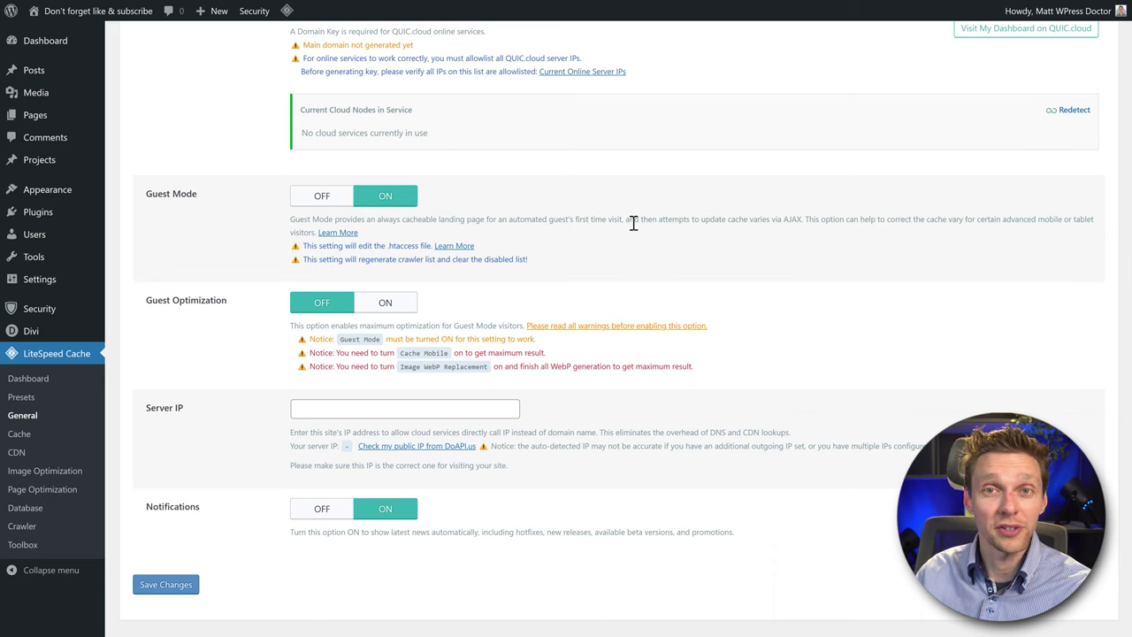
click(386, 302)
scroll(407, 305, down, 1)
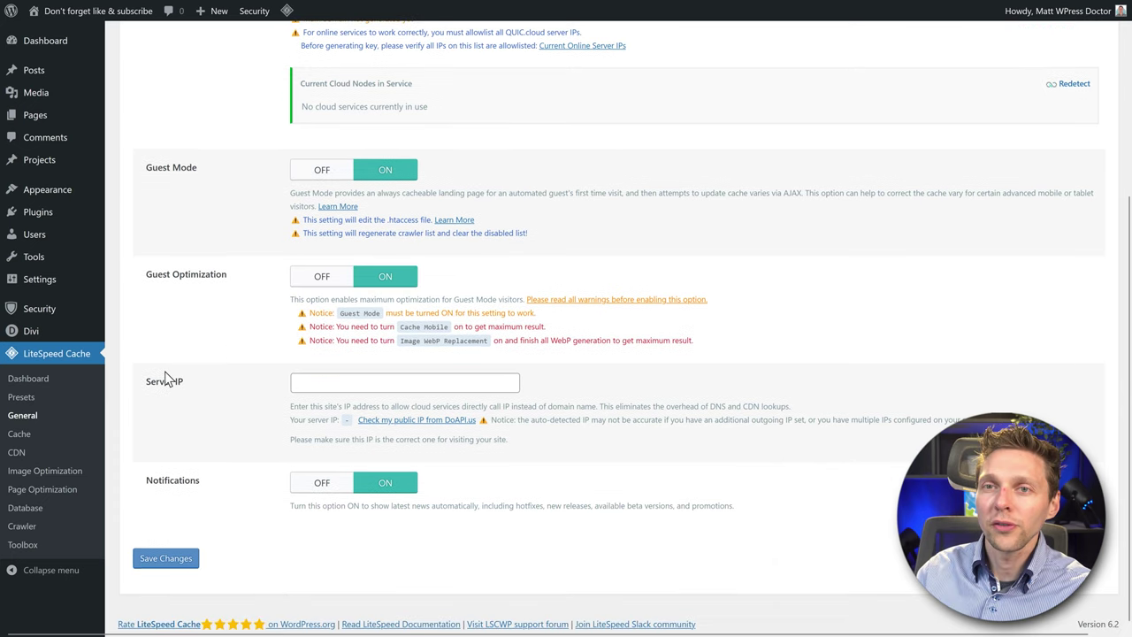
Step: Look up the site's public IP, enter 35.214.239.64 as the Server IP and save the general settings
click(415, 421)
drag(398, 420, 352, 384)
click(257, 412)
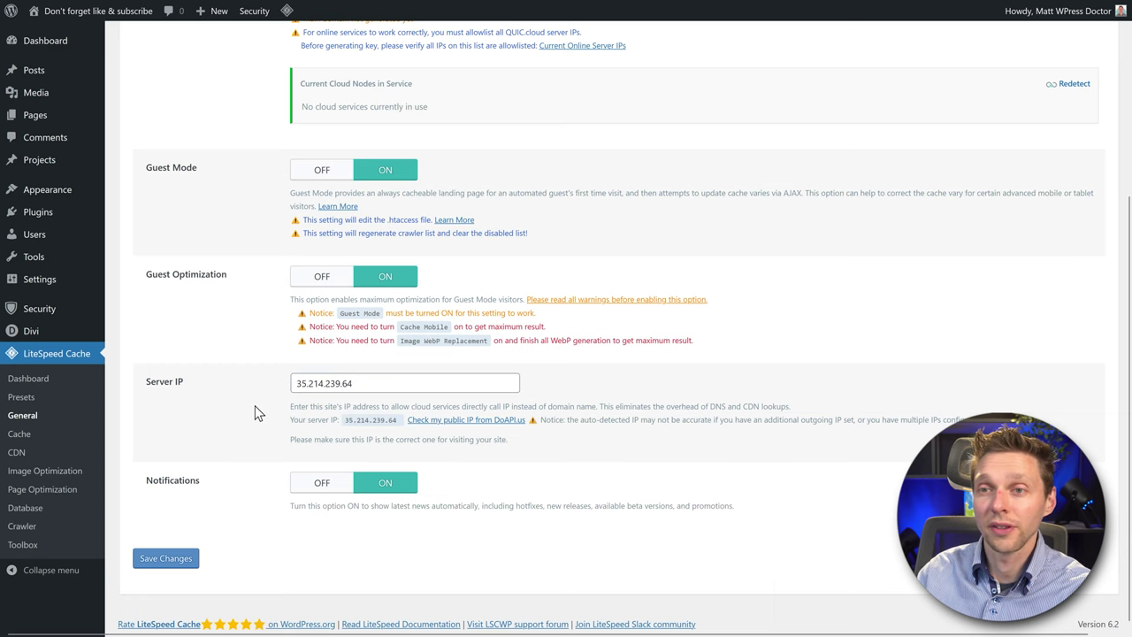
click(161, 558)
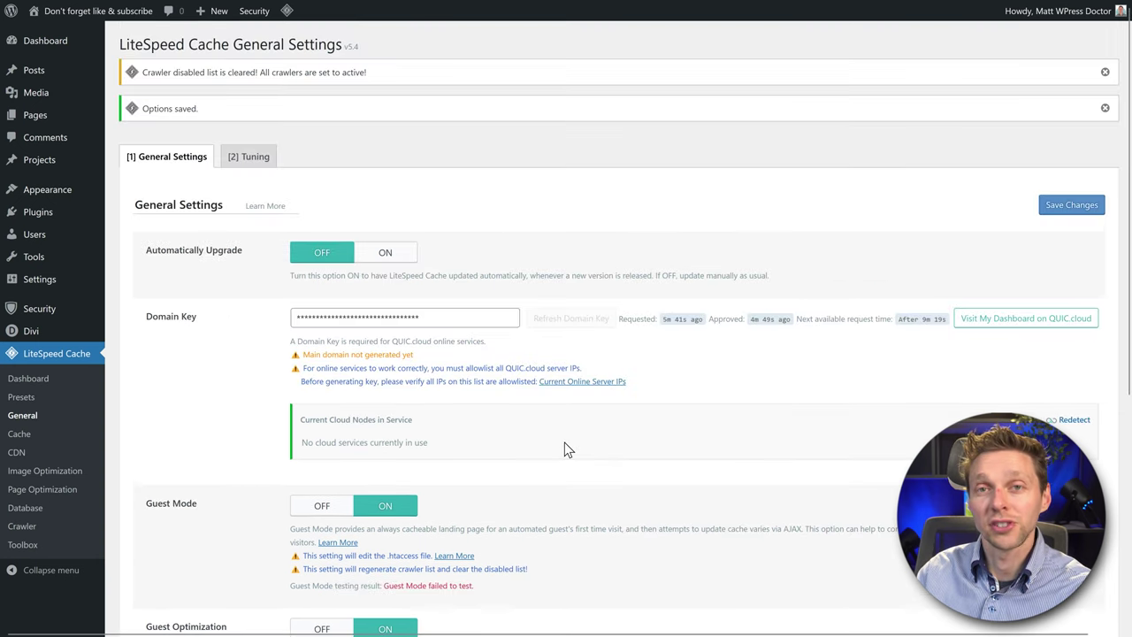
Step: Check the Guest Mode testing result in the saved general settings
middle_click(747, 303)
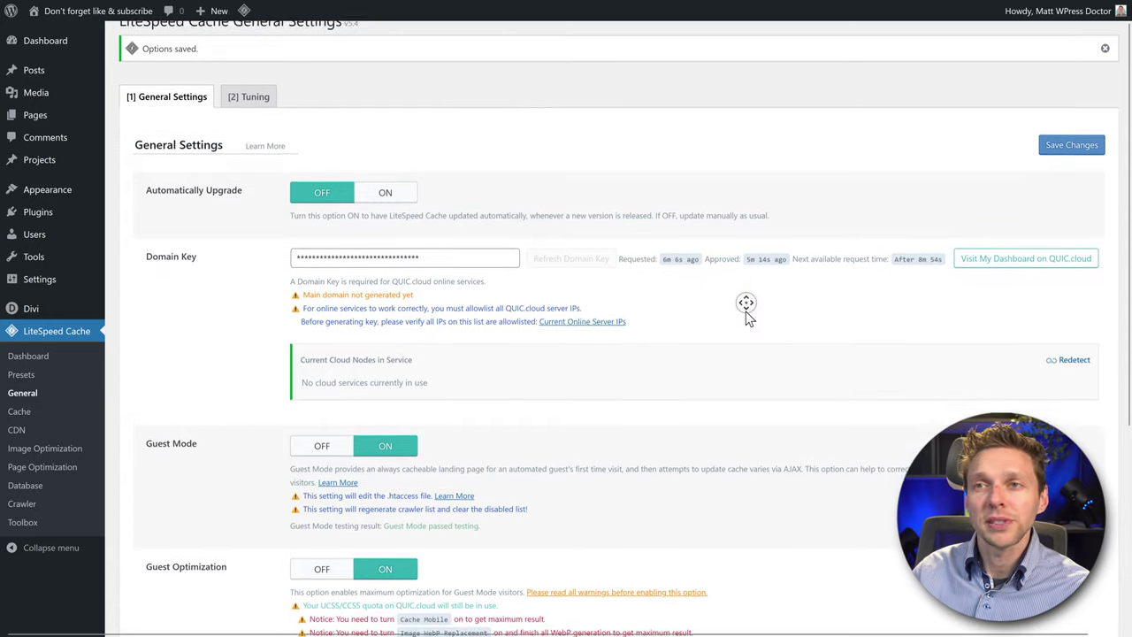
middle_click(746, 311)
drag(304, 460, 498, 462)
click(498, 462)
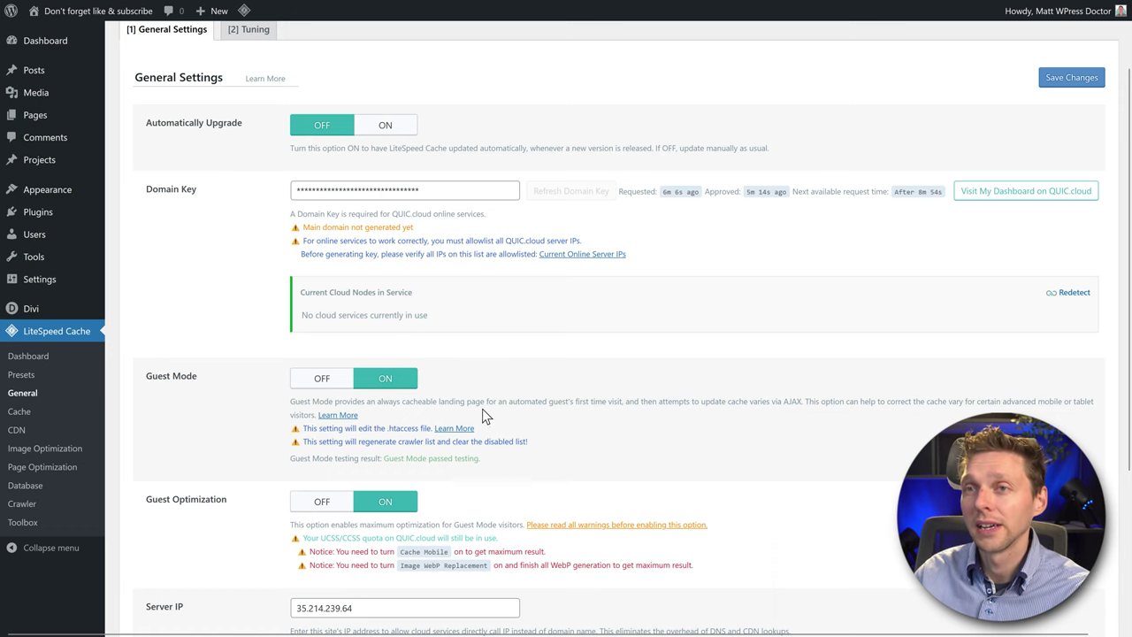
Step: Try removing GTmetrix from the Guest Mode User Agents in the tuning settings, and undo the removal
click(256, 35)
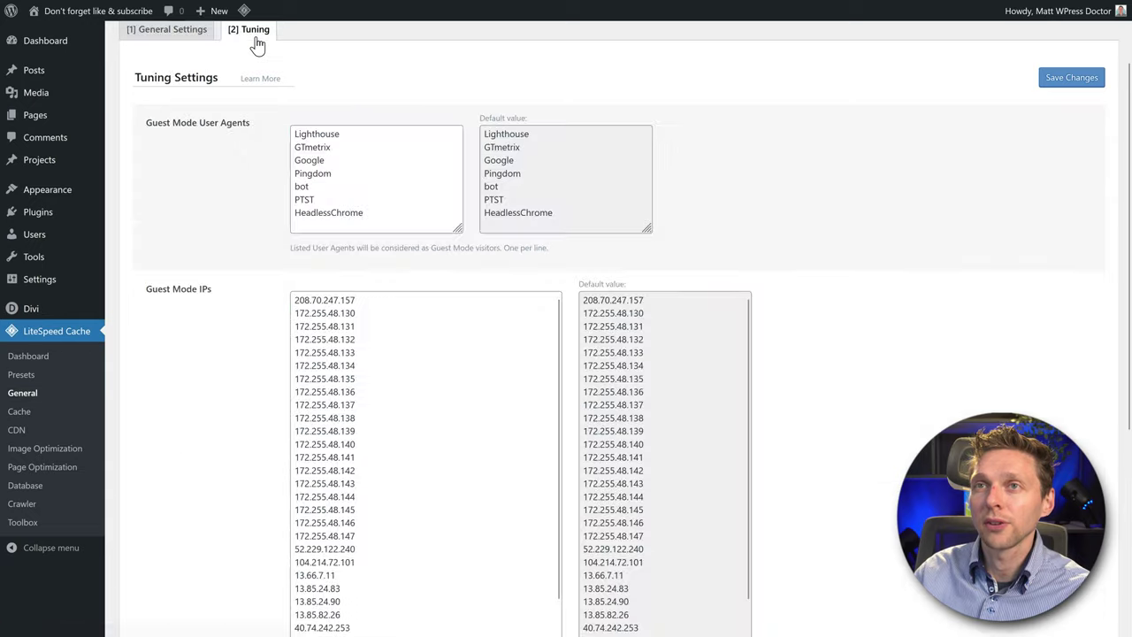
click(461, 206)
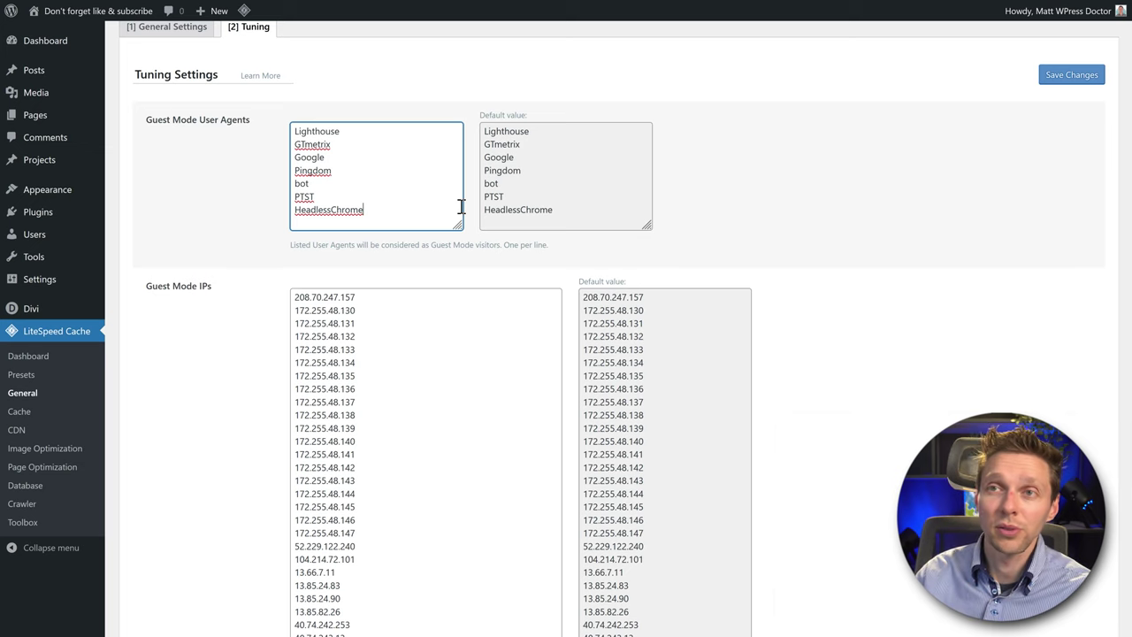
drag(332, 145, 293, 143)
key(BackSpace)
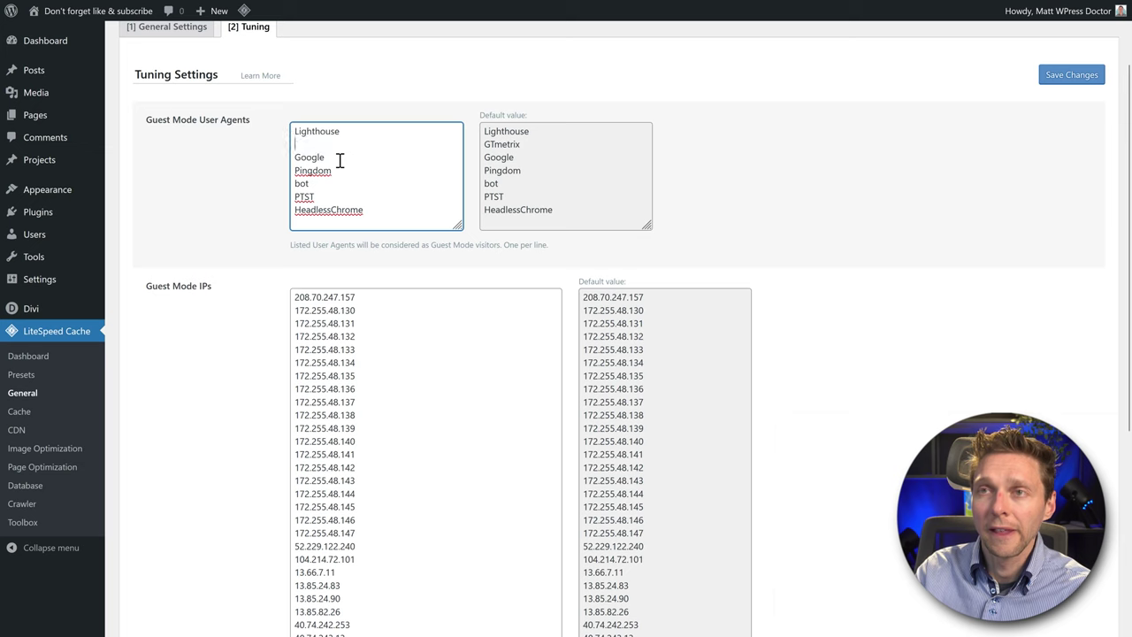
click(174, 154)
click(315, 147)
key(ctrl+z)
click(189, 172)
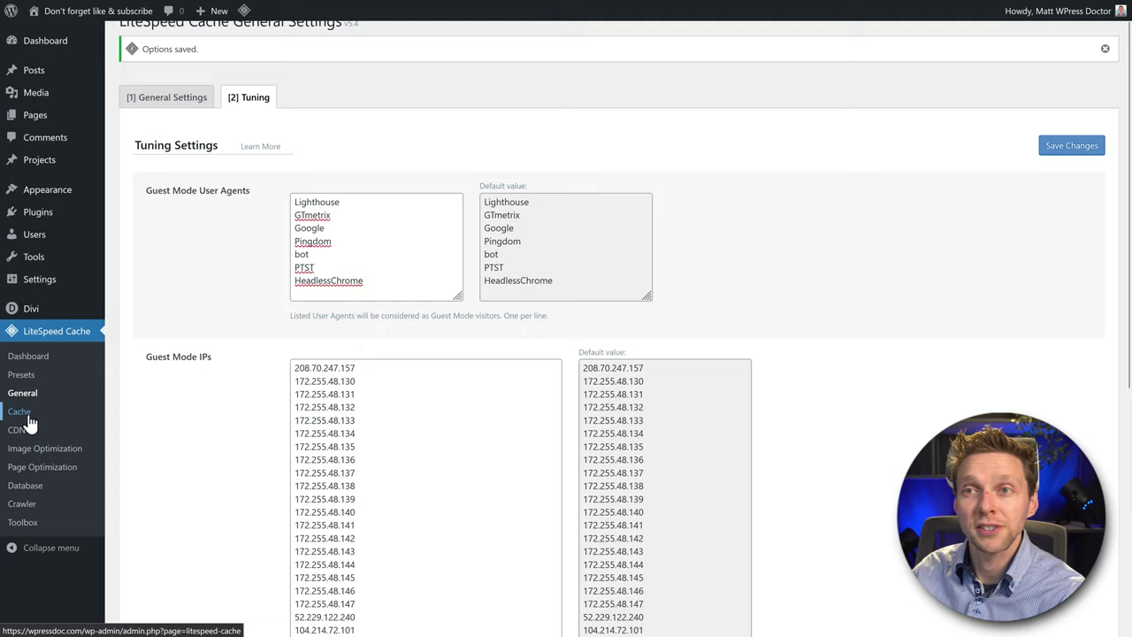
Step: Open the Cache settings and read the warning about what the LSCache caching functions require
click(19, 411)
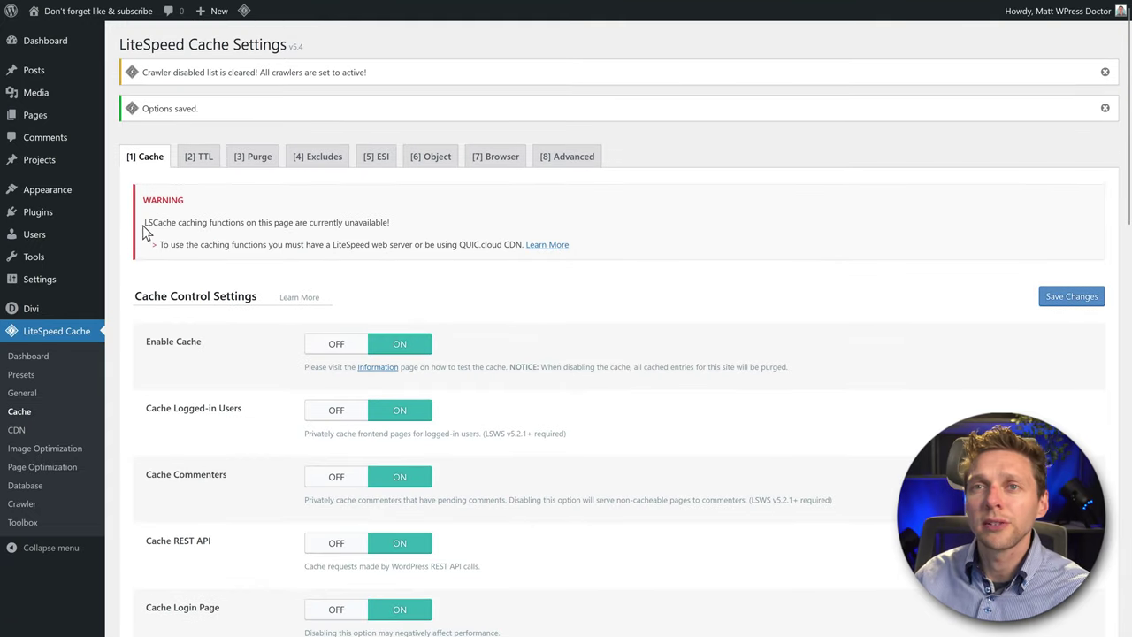
drag(144, 198, 384, 223)
click(360, 228)
click(354, 223)
drag(308, 248, 521, 248)
click(505, 250)
drag(334, 247, 422, 248)
click(422, 248)
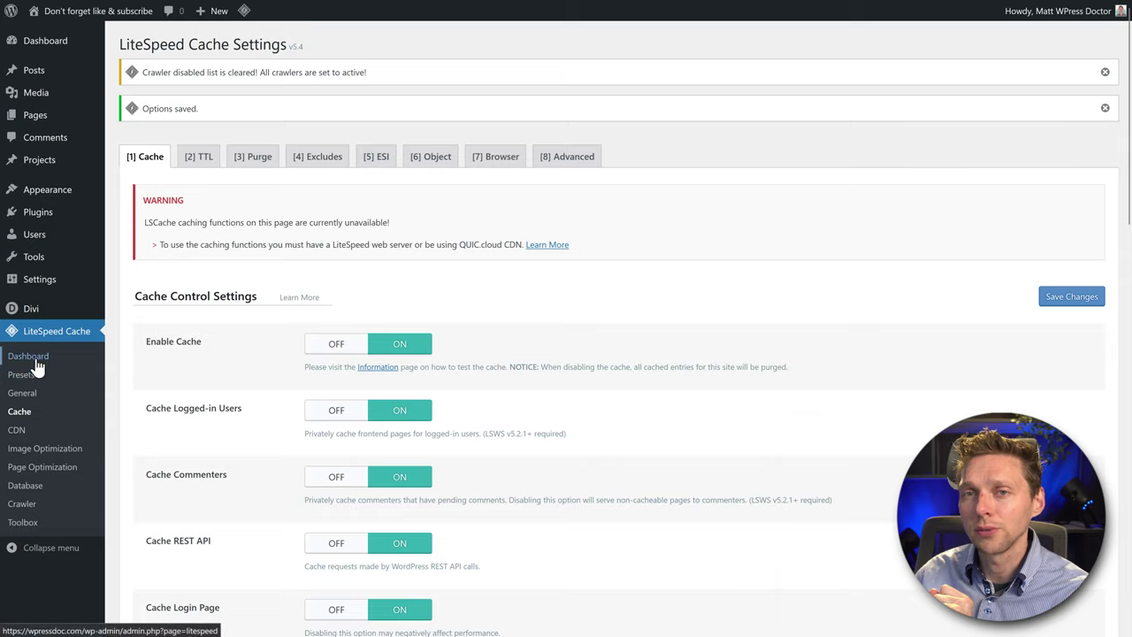
Step: Enable QUIC.cloud CDN in the CDN settings and save the change
click(19, 411)
click(20, 434)
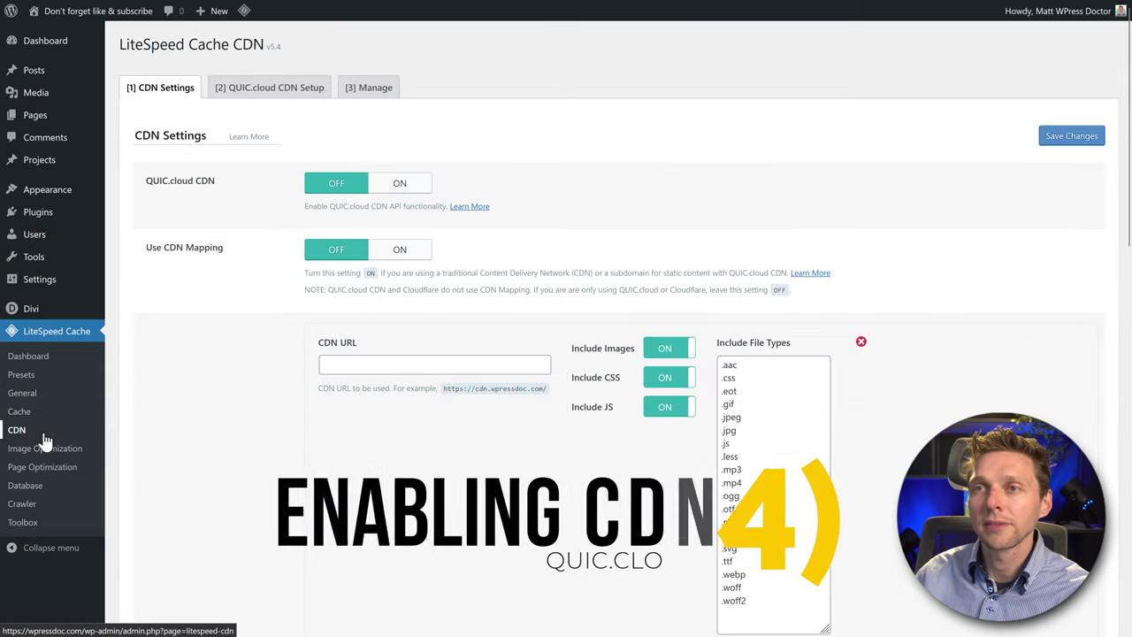
click(398, 184)
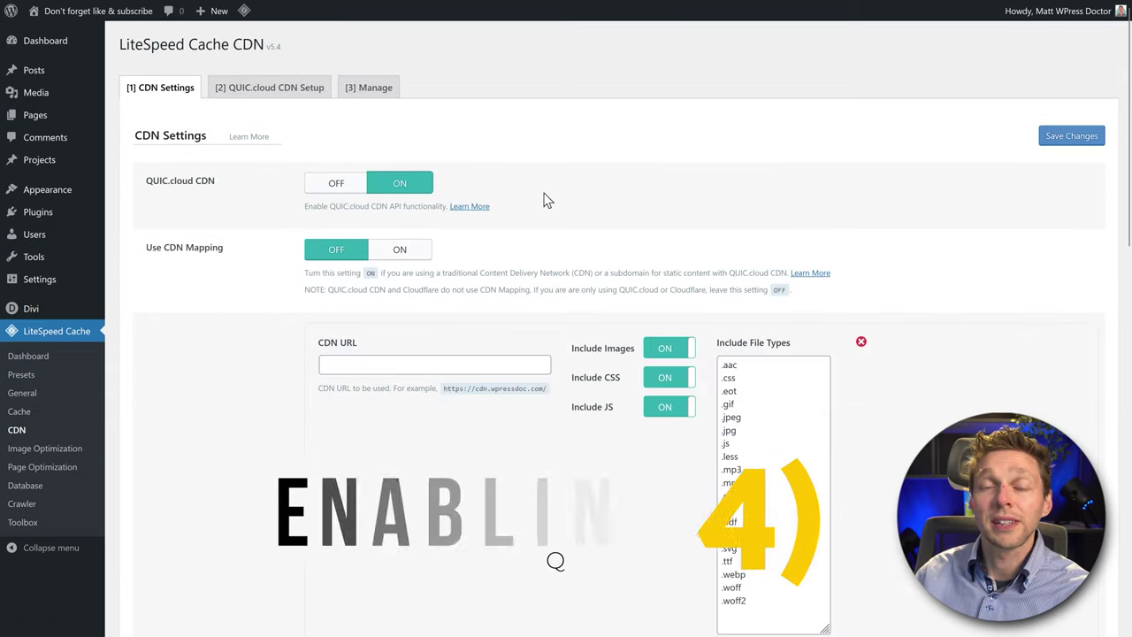
click(1053, 137)
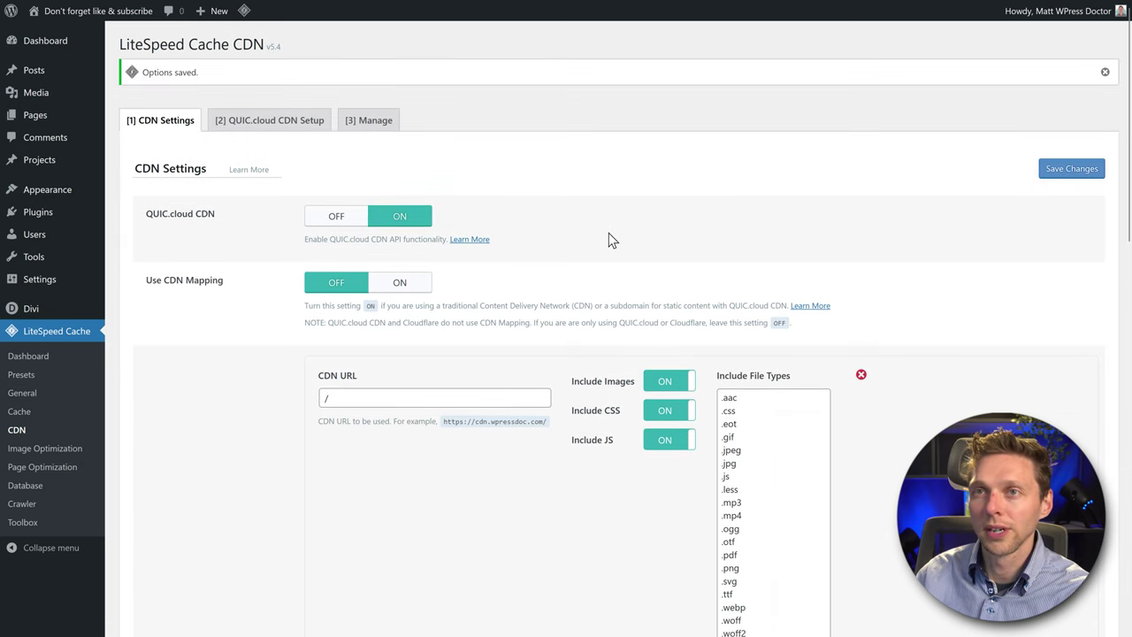
Step: Turn on Cache Mobile in the cache control settings and save the changes
click(21, 413)
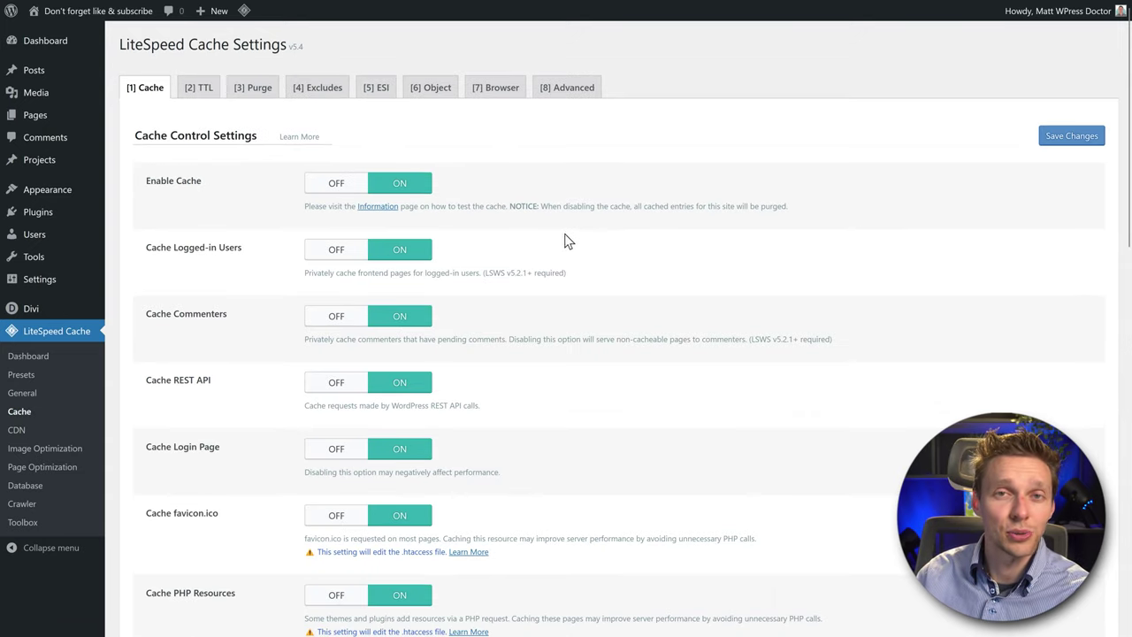
click(646, 210)
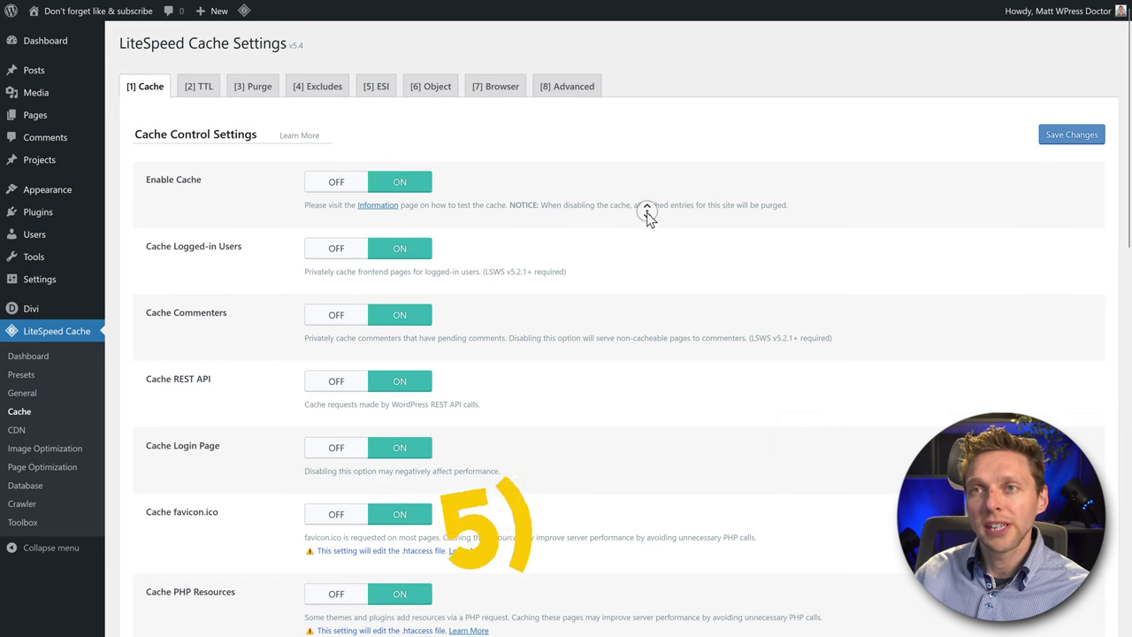
scroll(647, 225, down, 3)
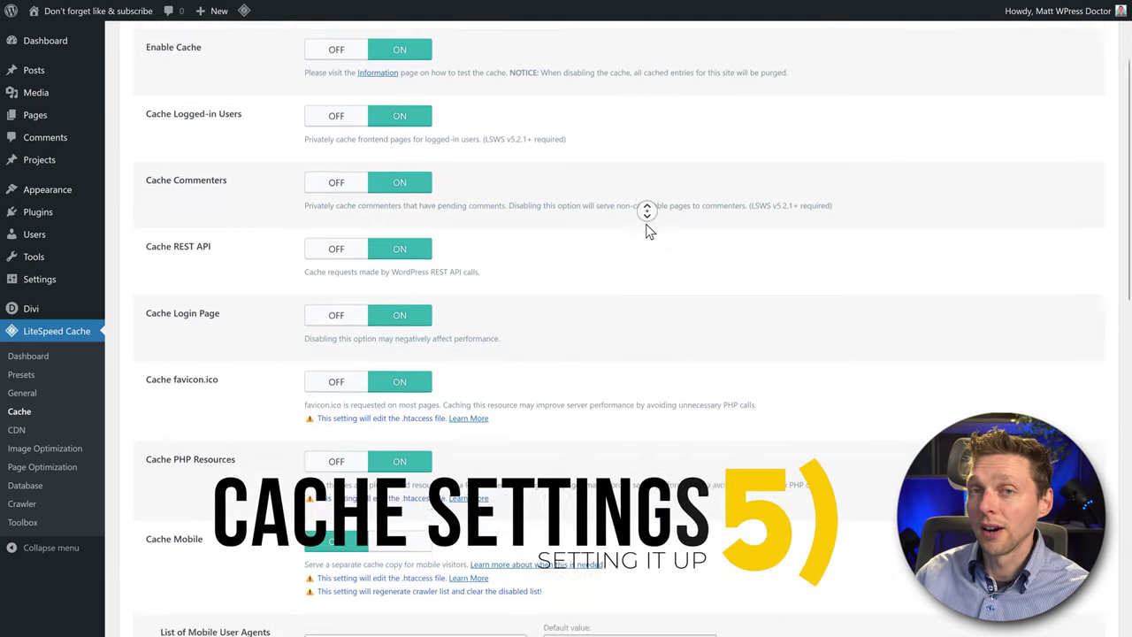
click(646, 223)
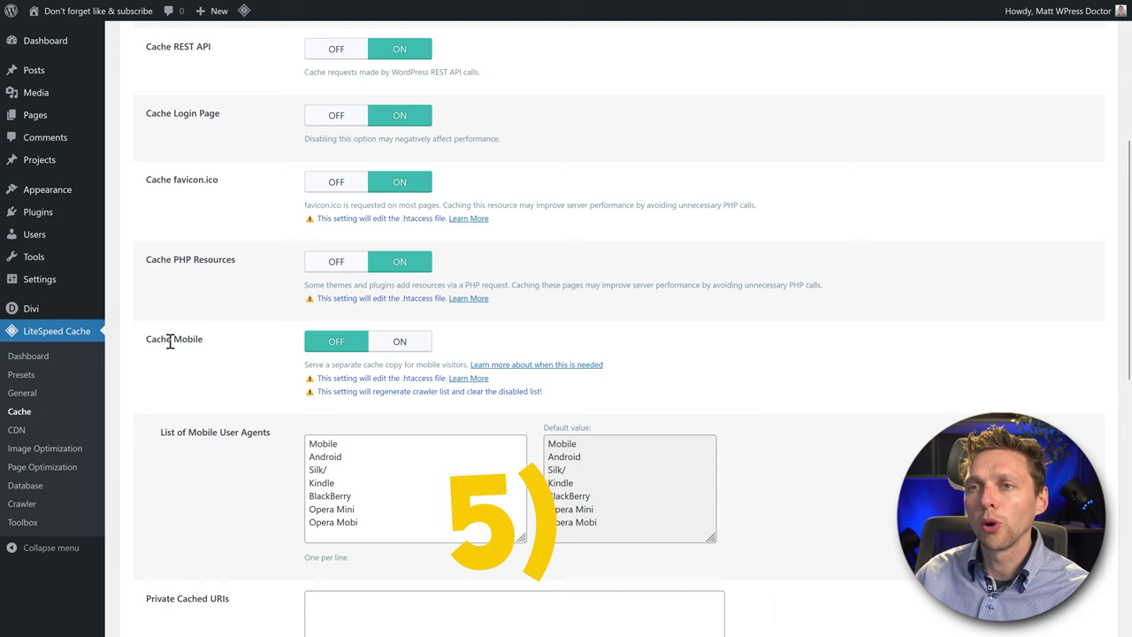
click(411, 349)
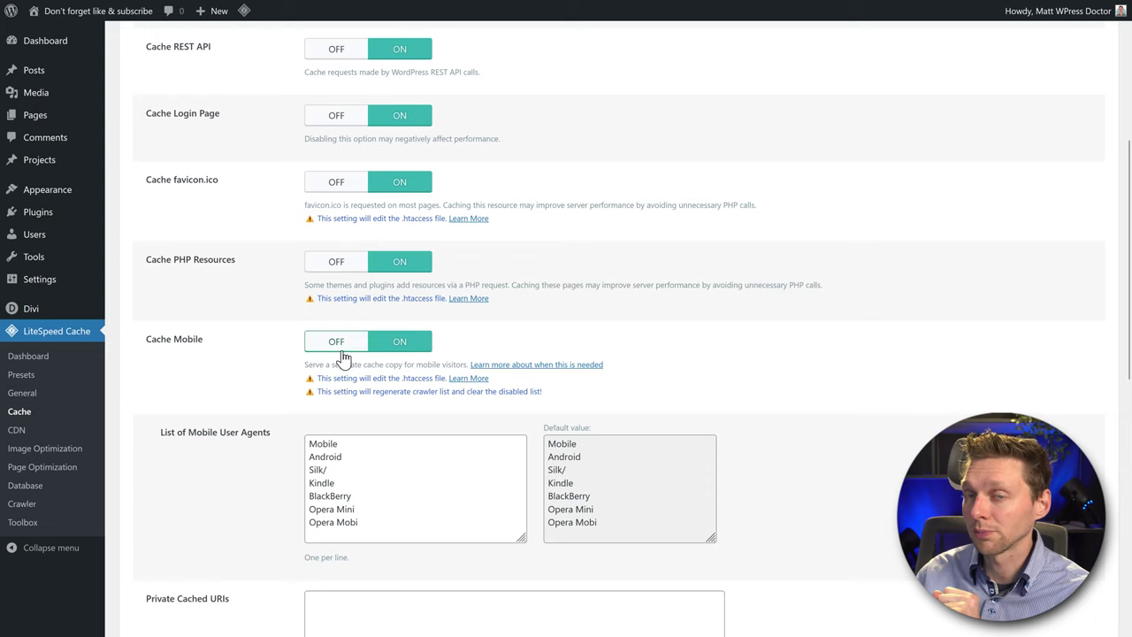
scroll(621, 359, up, 1)
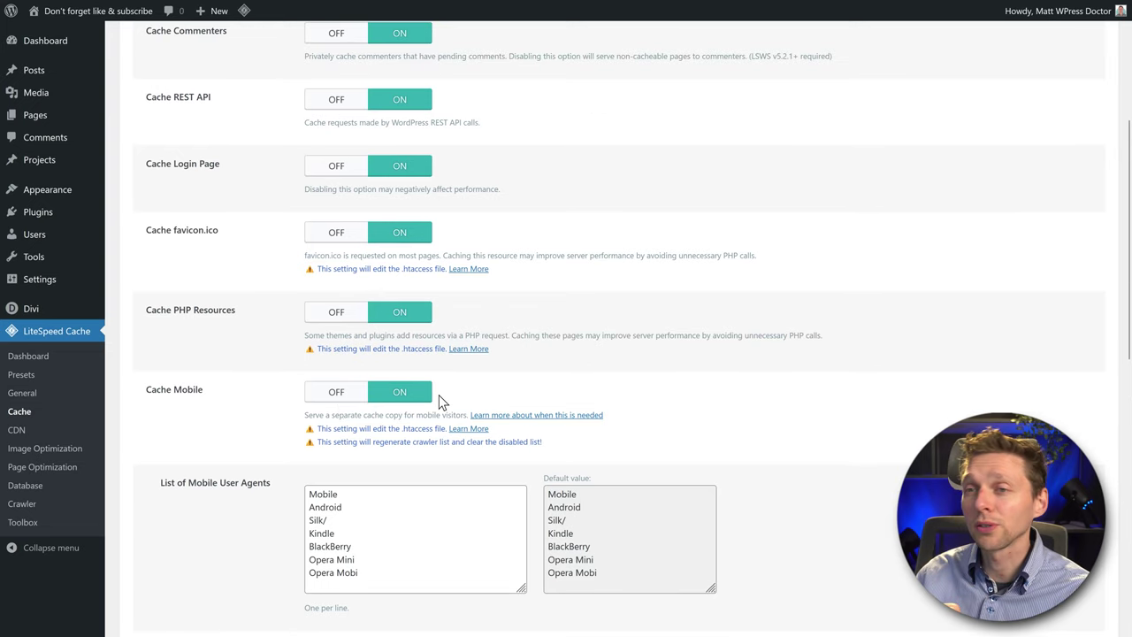
scroll(601, 385, up, 5)
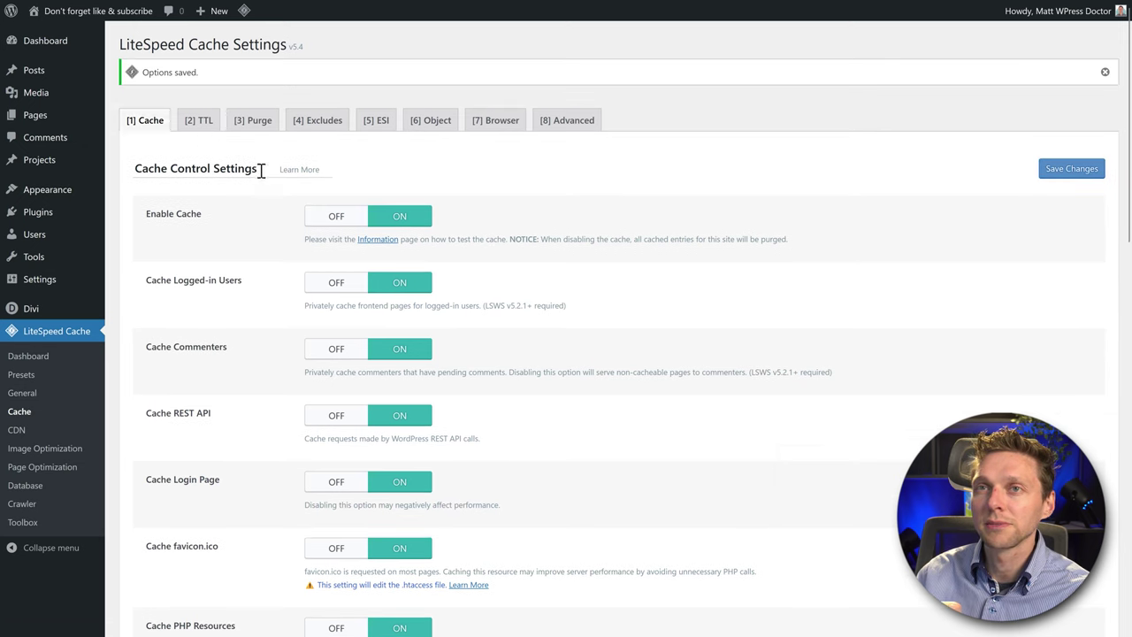
Step: Review the default cache lifetimes in the TTL settings, from public cache to HTTP status code pages
click(205, 126)
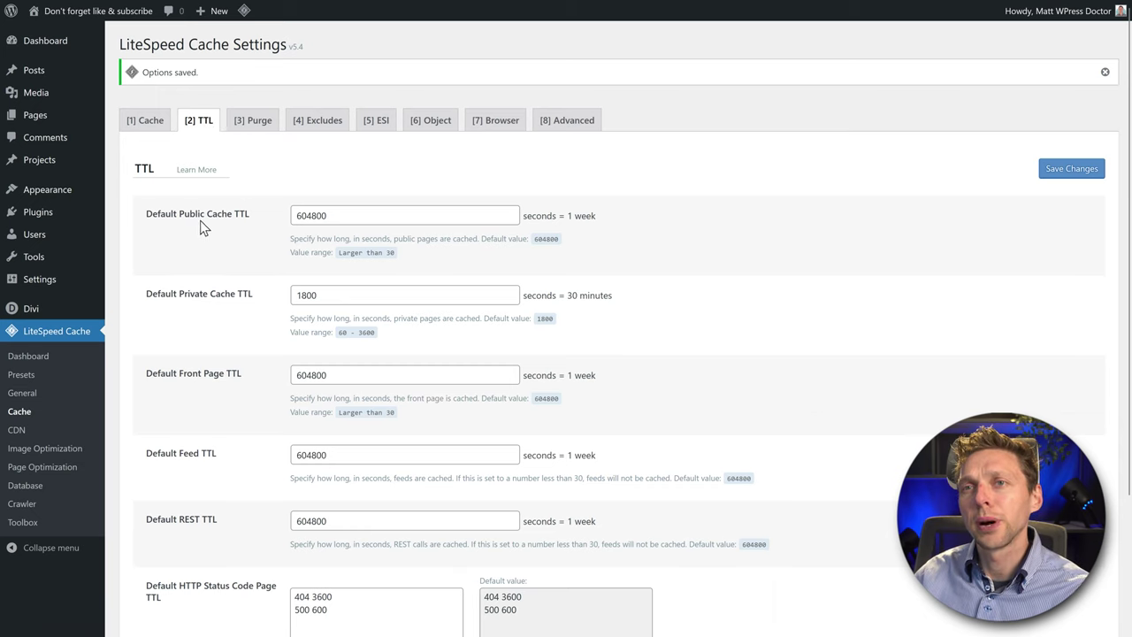
drag(544, 216, 617, 228)
click(620, 232)
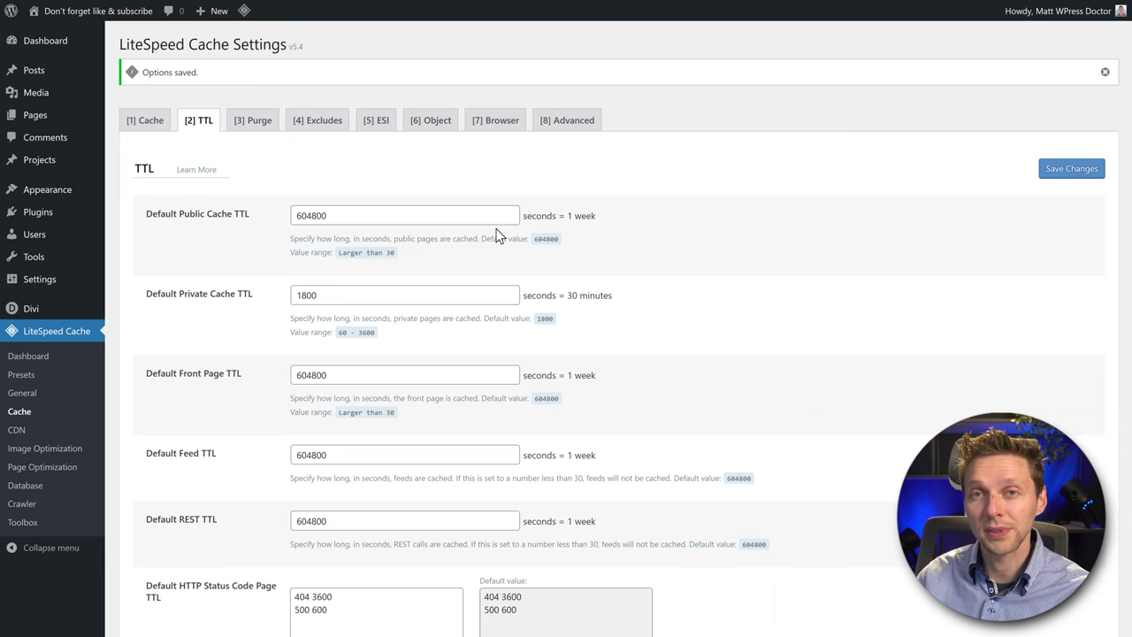
scroll(667, 228, down, 2)
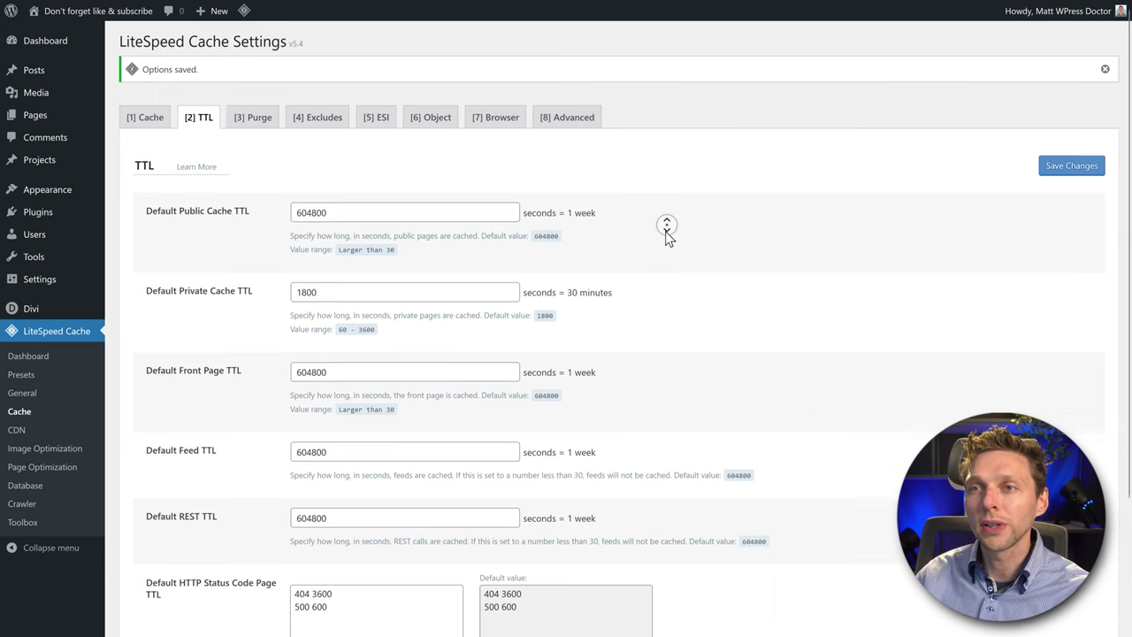
scroll(667, 228, down, 2)
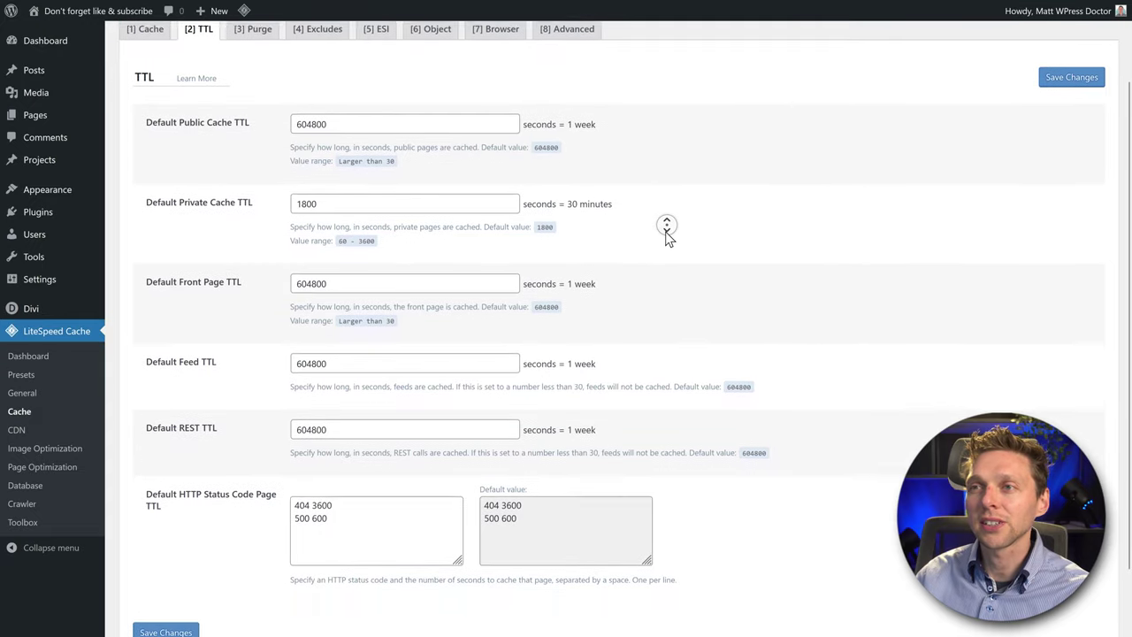
middle_click(667, 231)
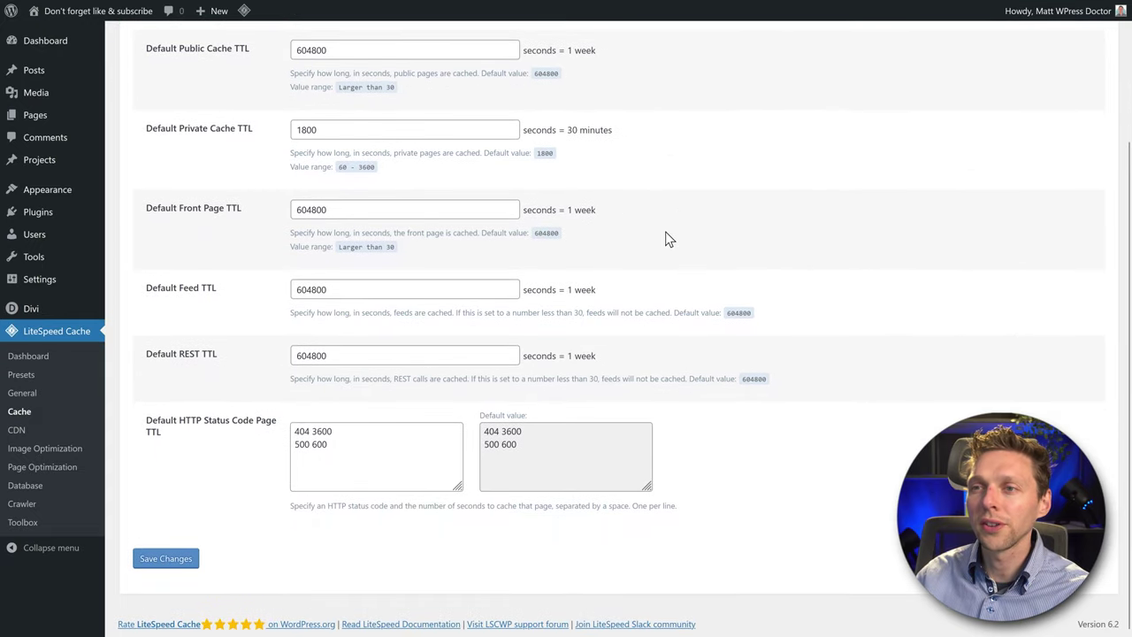
middle_click(664, 229)
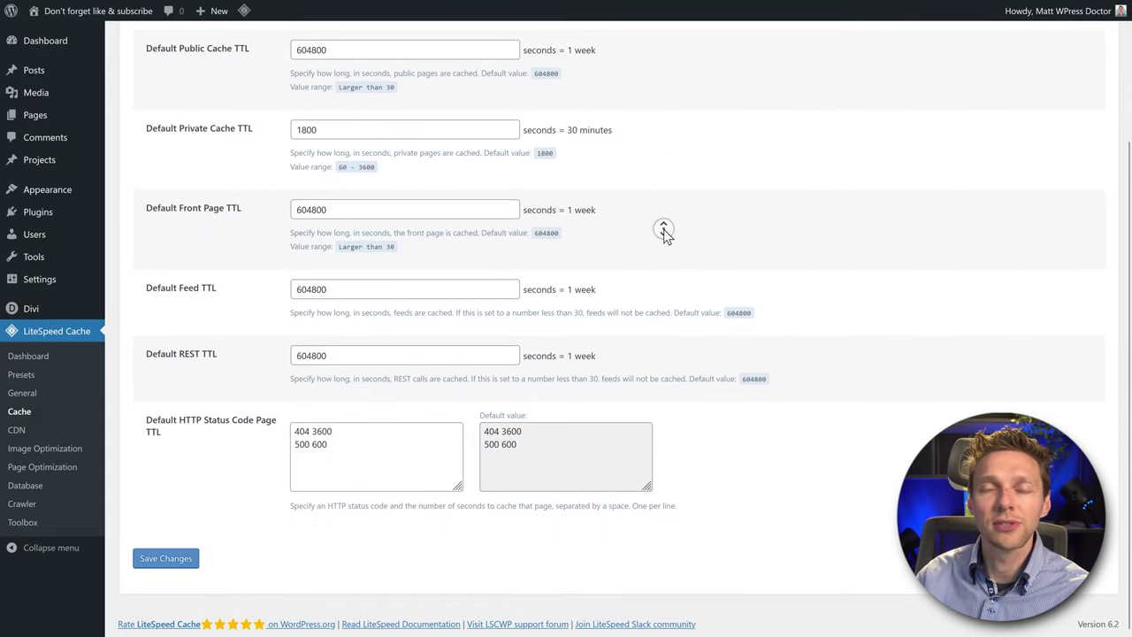
scroll(668, 221, up, 3)
scroll(668, 221, up, 2)
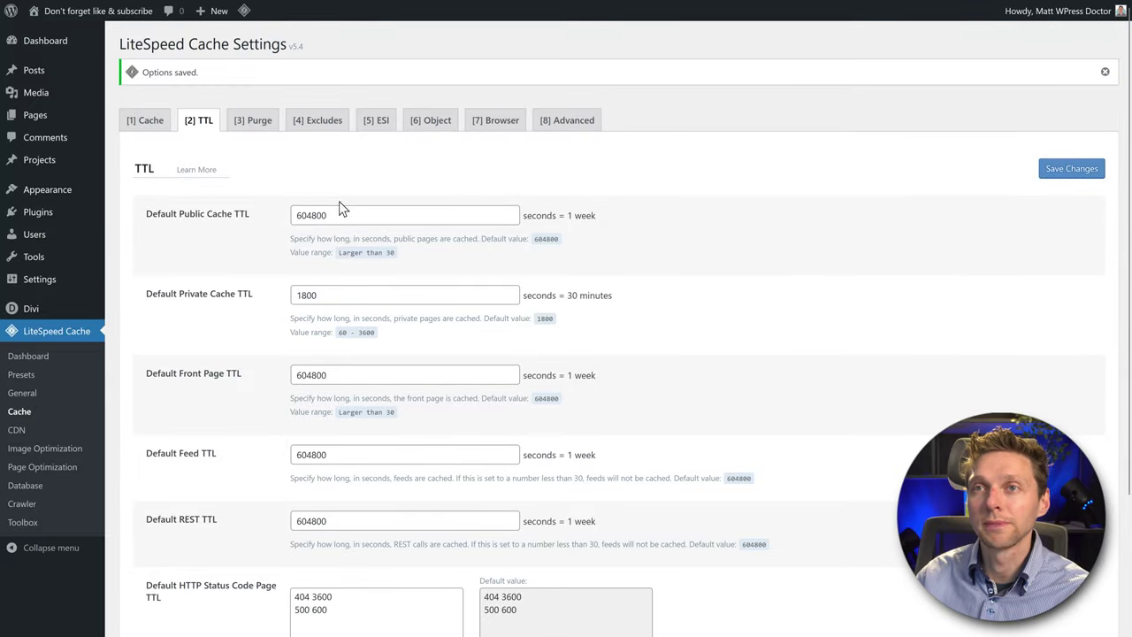
Step: Examine the Purge settings, including the auto purge rules, Serve Stale, scheduled purge URLs and Purge All Hooks
click(254, 131)
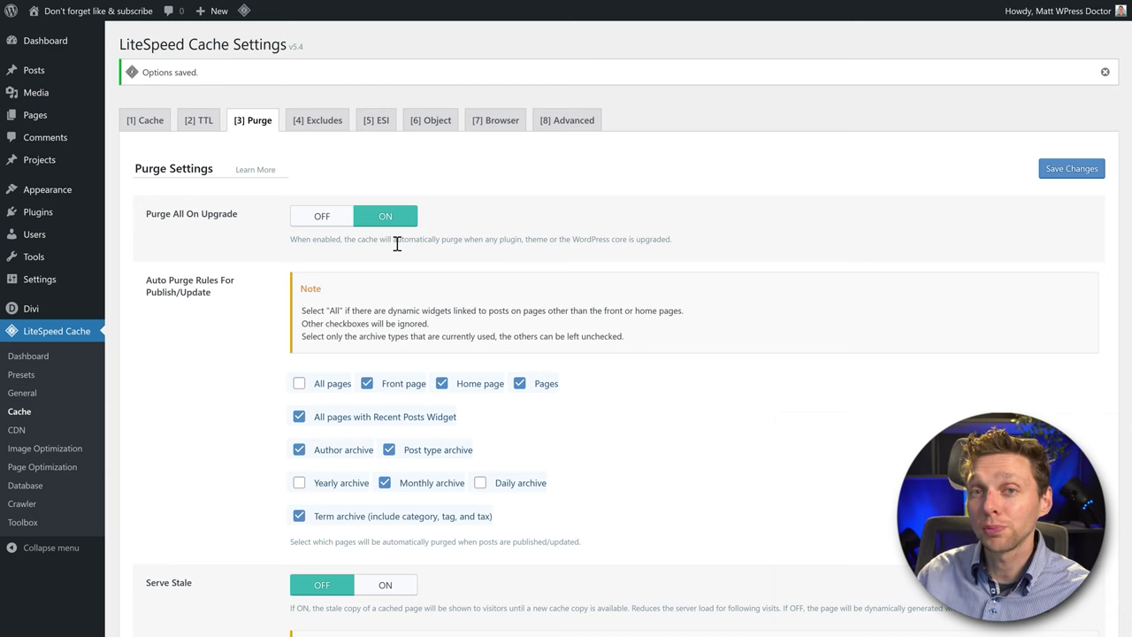
scroll(397, 245, down, 2)
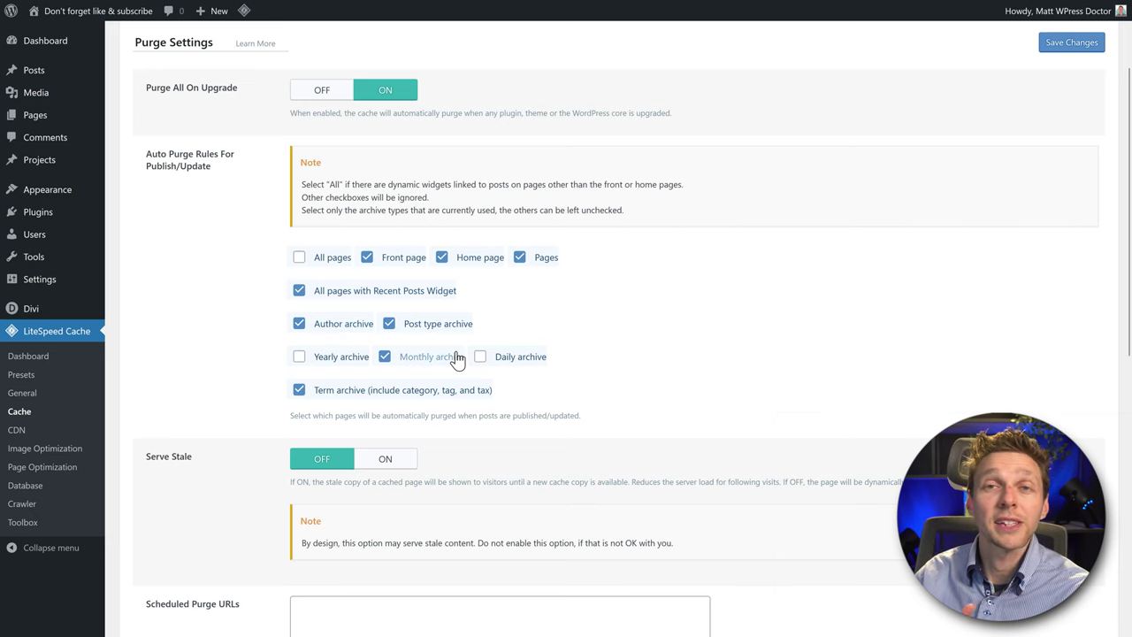
middle_click(616, 333)
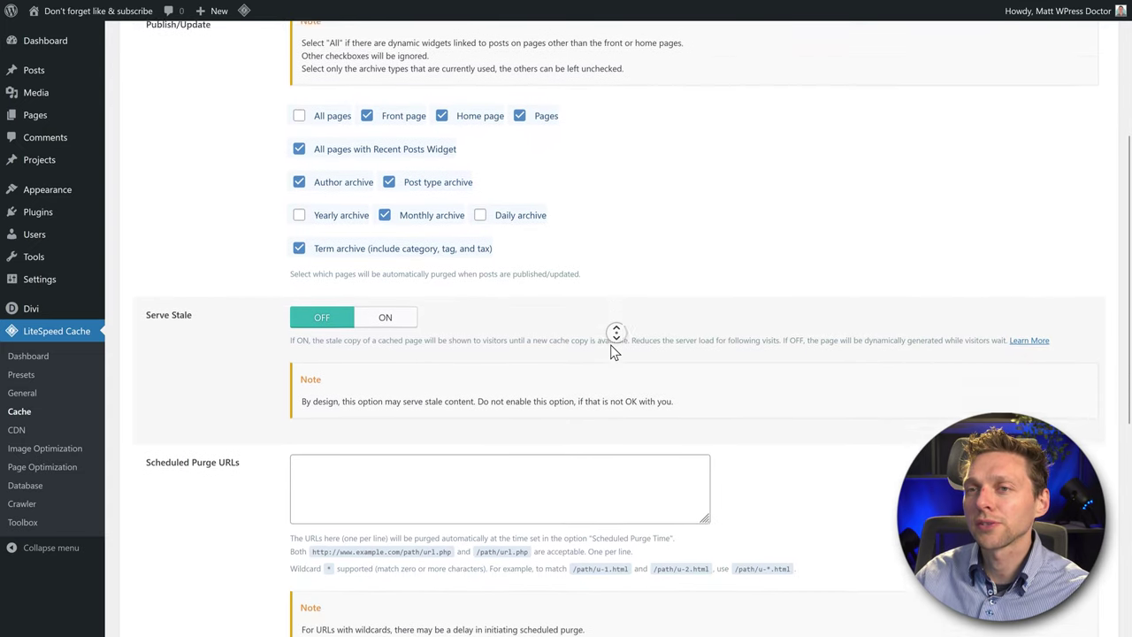
middle_click(552, 256)
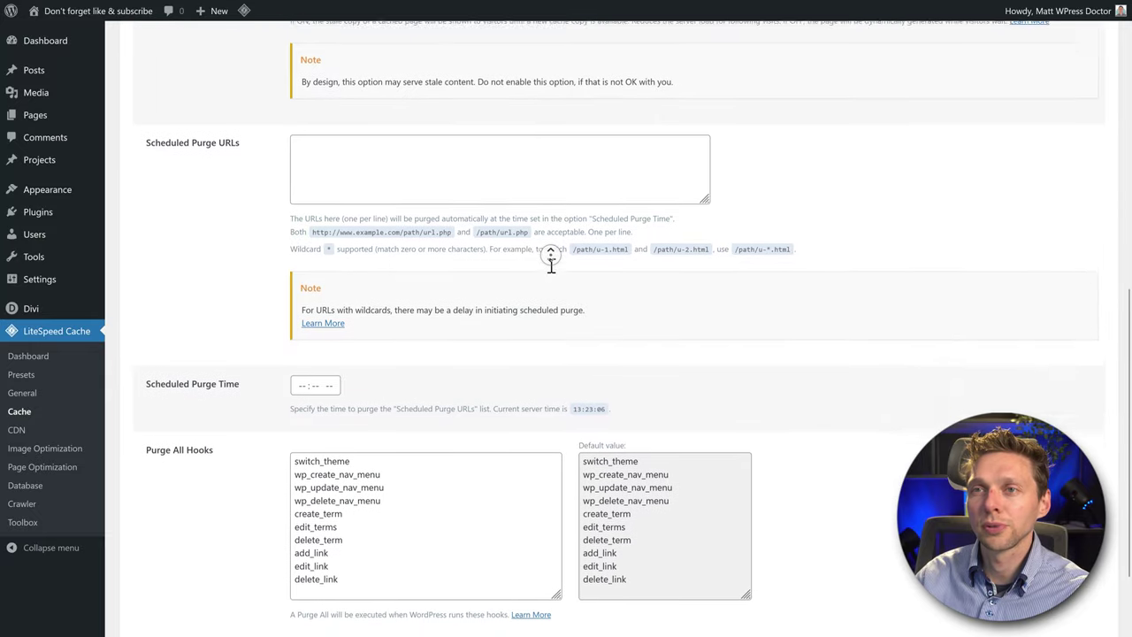
middle_click(551, 266)
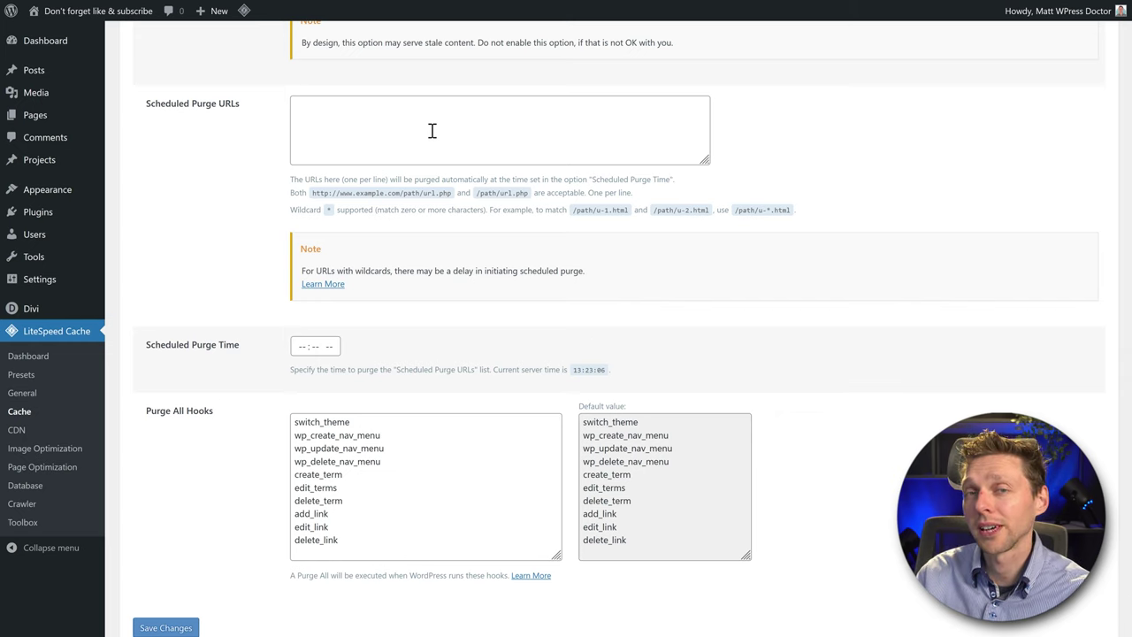
Step: Leave the Scheduled Purge Time empty and save the Purge settings
scroll(390, 151, up, 1)
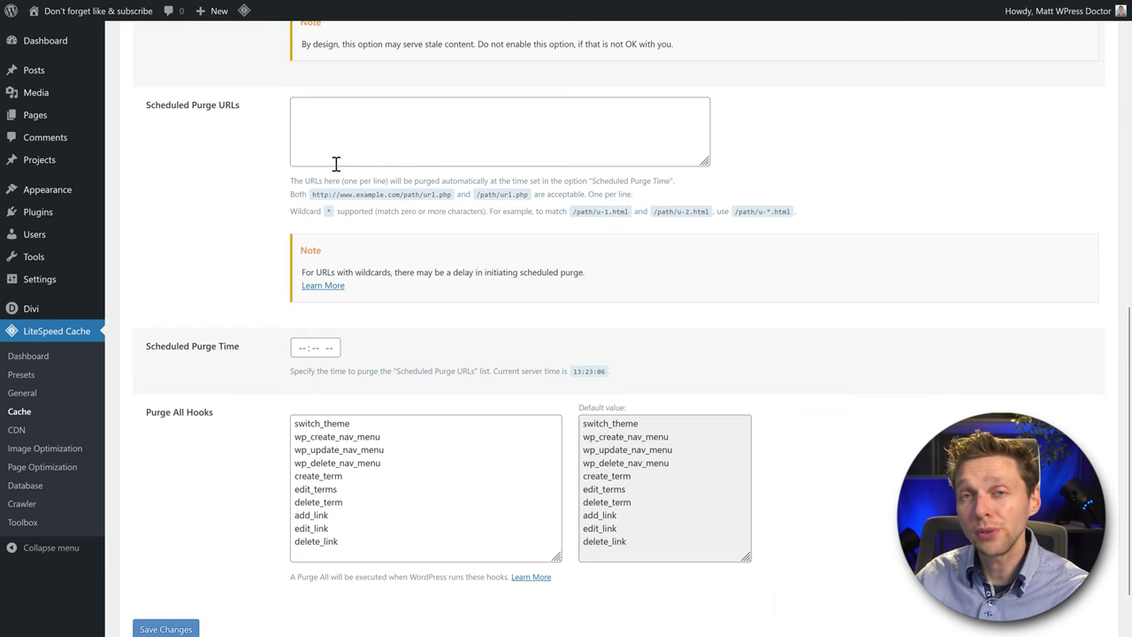
click(306, 351)
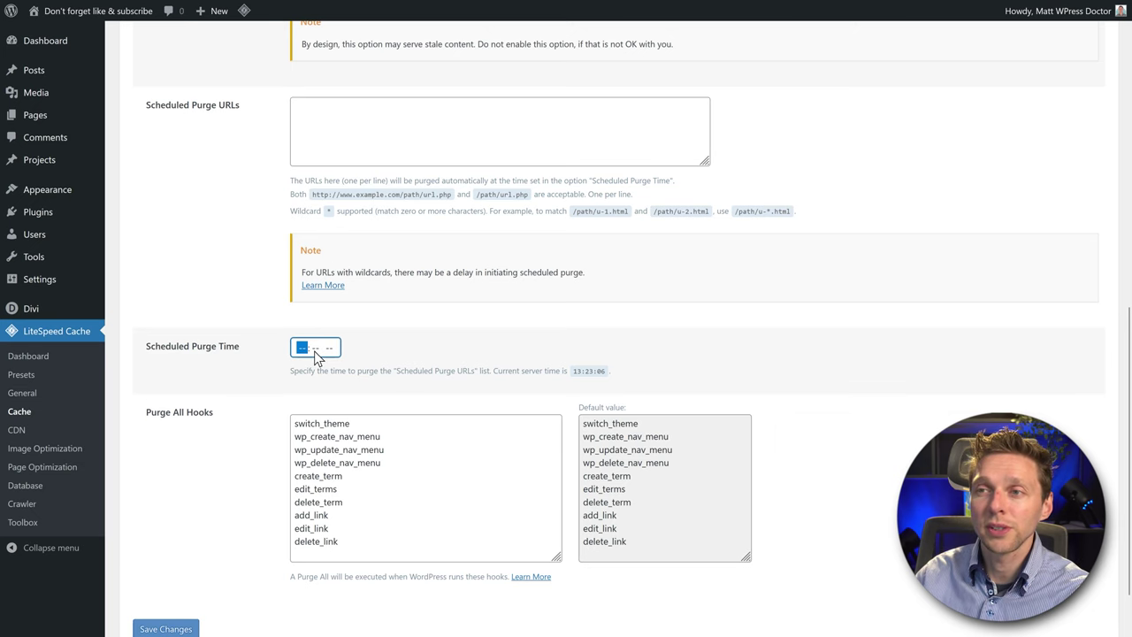
click(285, 351)
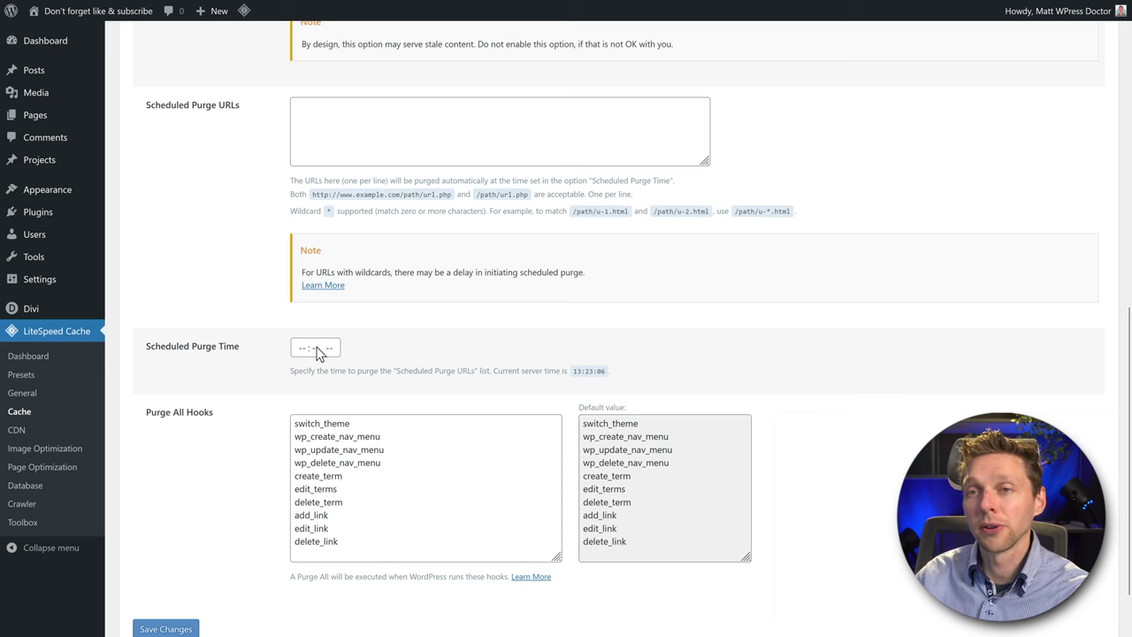
scroll(389, 365, down, 1)
click(159, 604)
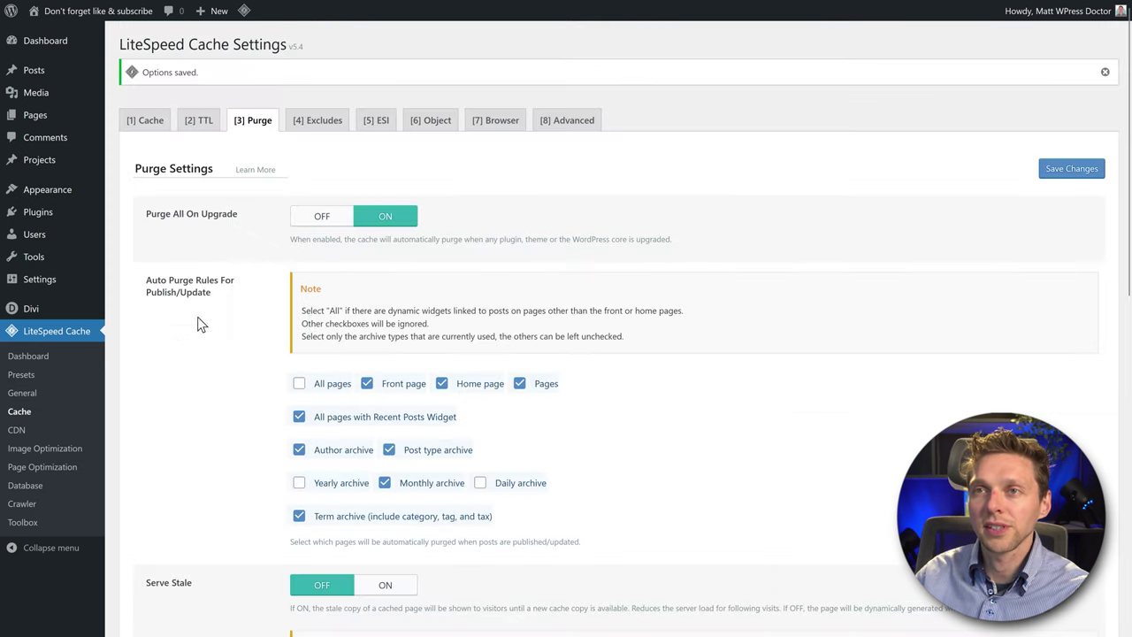
Step: Review the Do Not Cache fields in the Excludes settings and select Administrator under Do Not Cache Roles
click(317, 129)
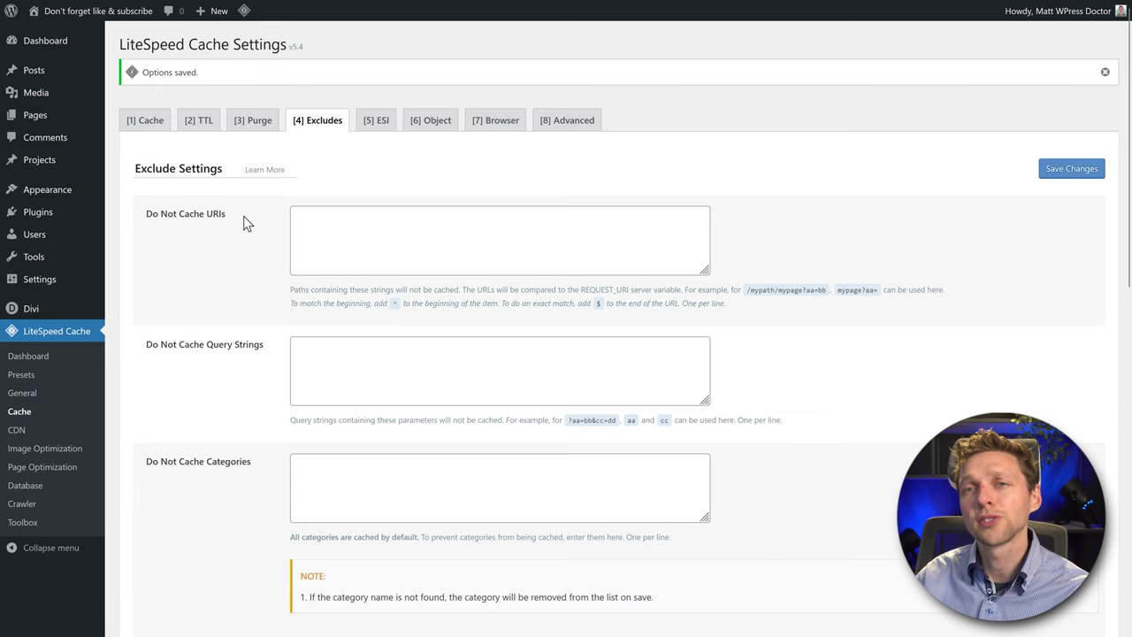
click(378, 225)
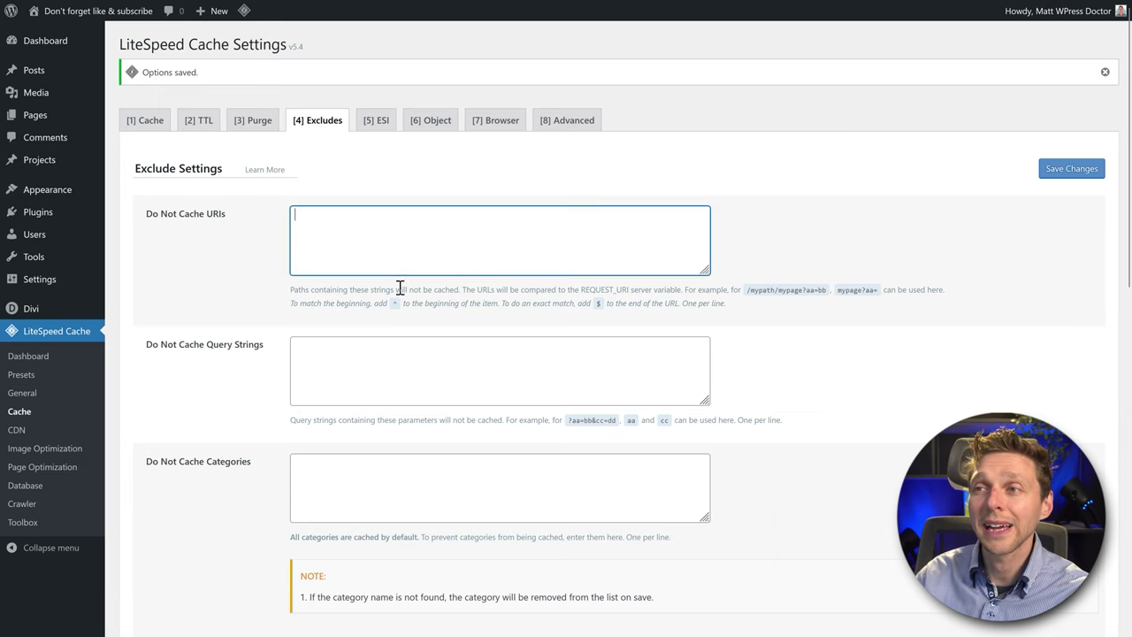
click(324, 356)
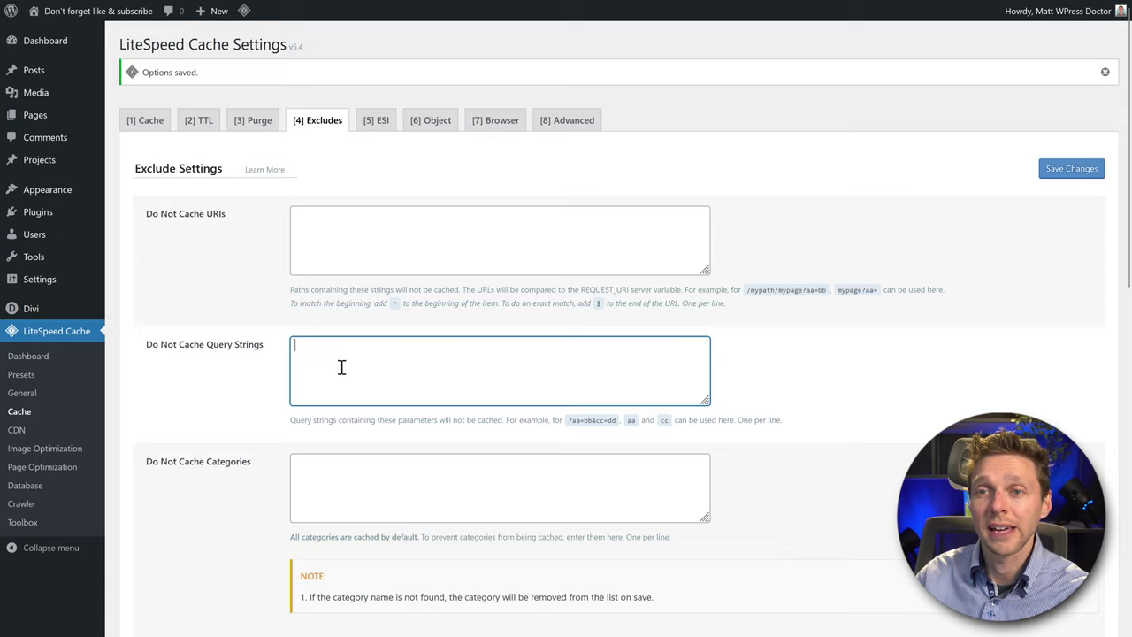
scroll(274, 376, down, 2)
middle_click(272, 370)
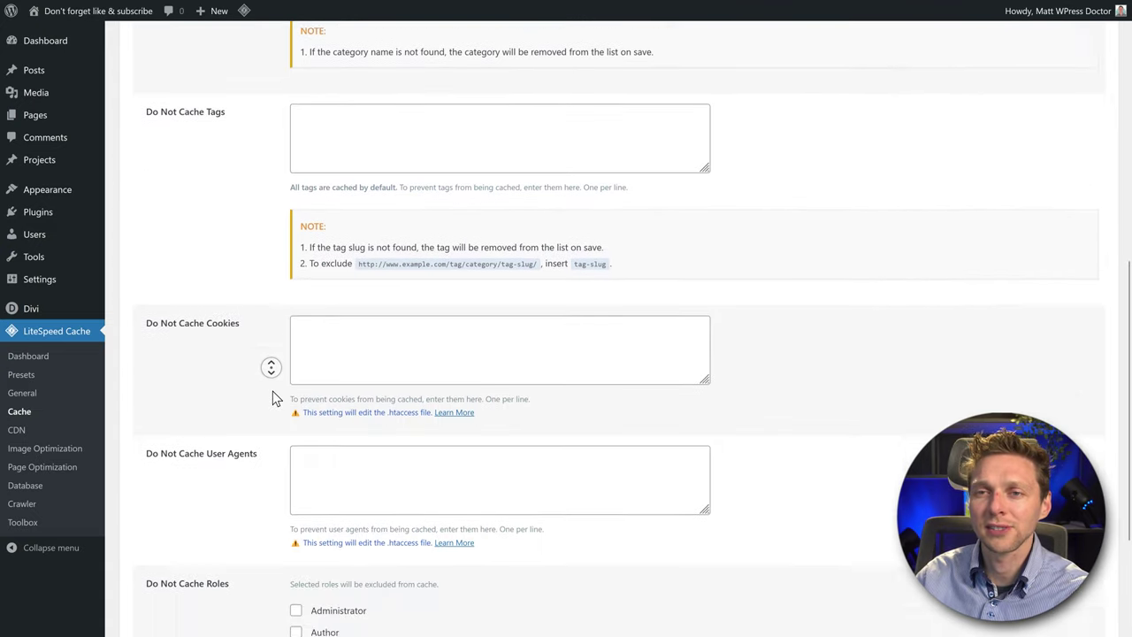
middle_click(269, 384)
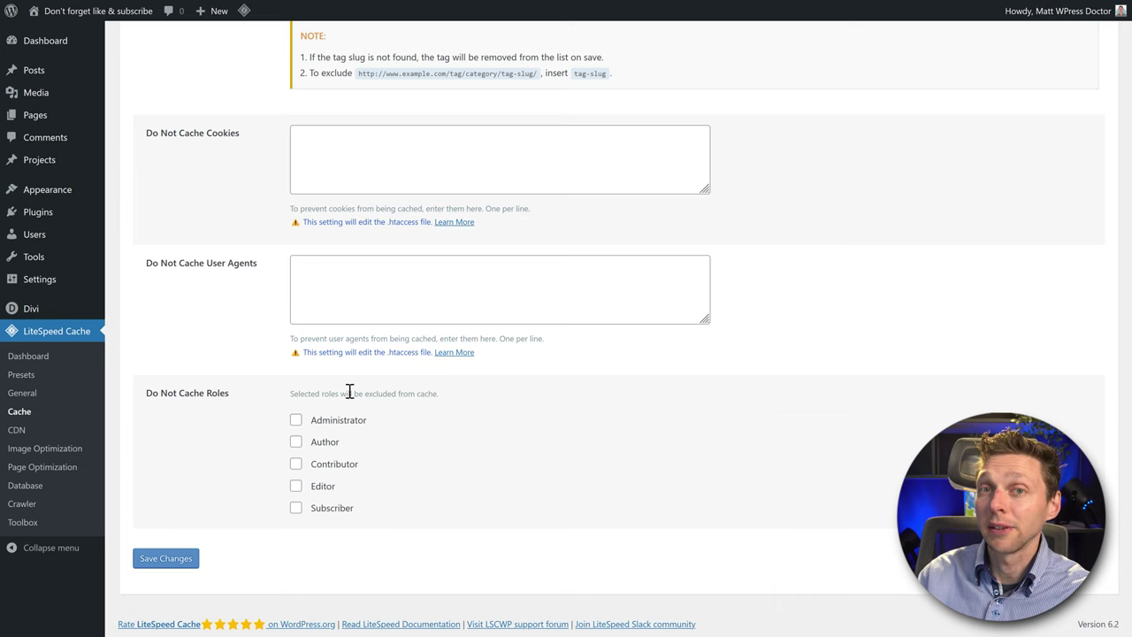
click(296, 421)
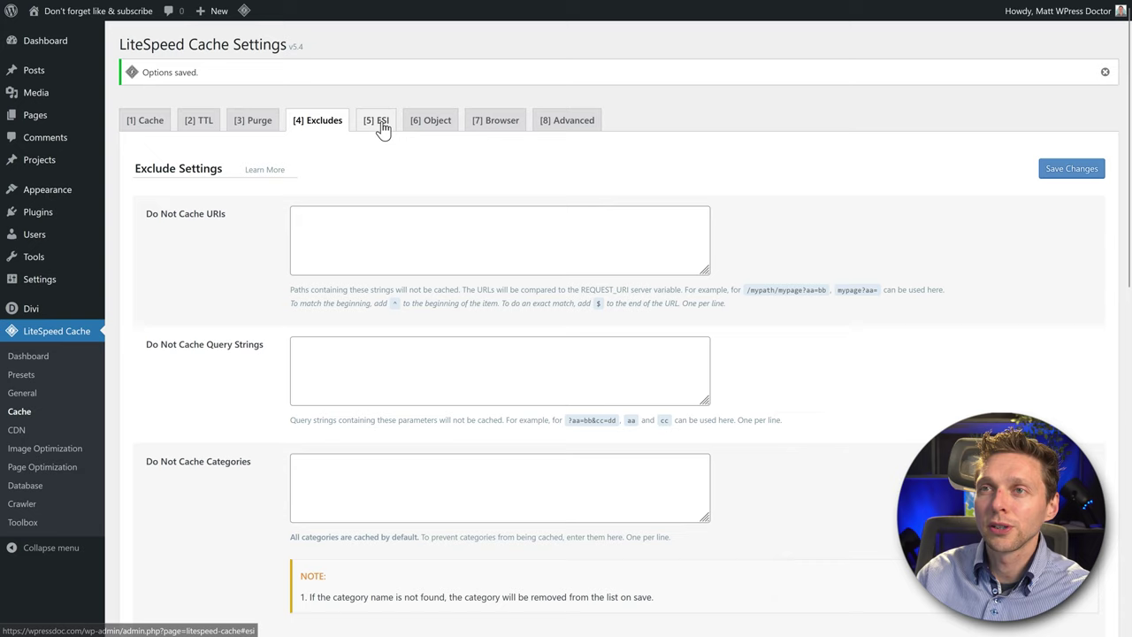
Step: Turn on Enable ESI in the ESI settings and check the ESI nonces and the Vary Group values per role
click(377, 124)
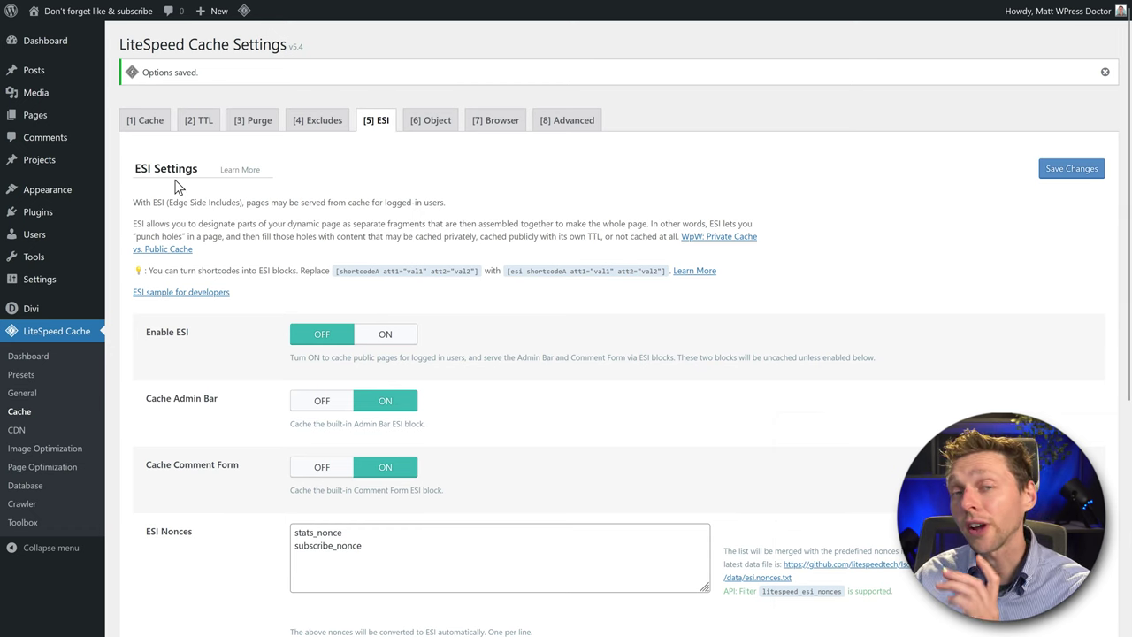
click(391, 342)
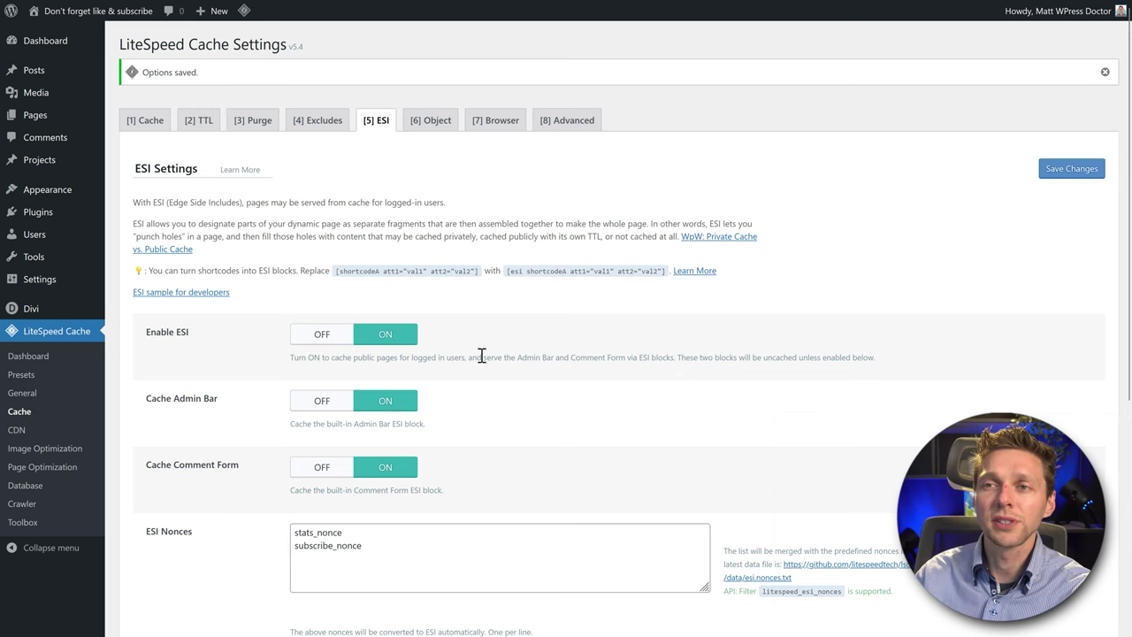
middle_click(514, 341)
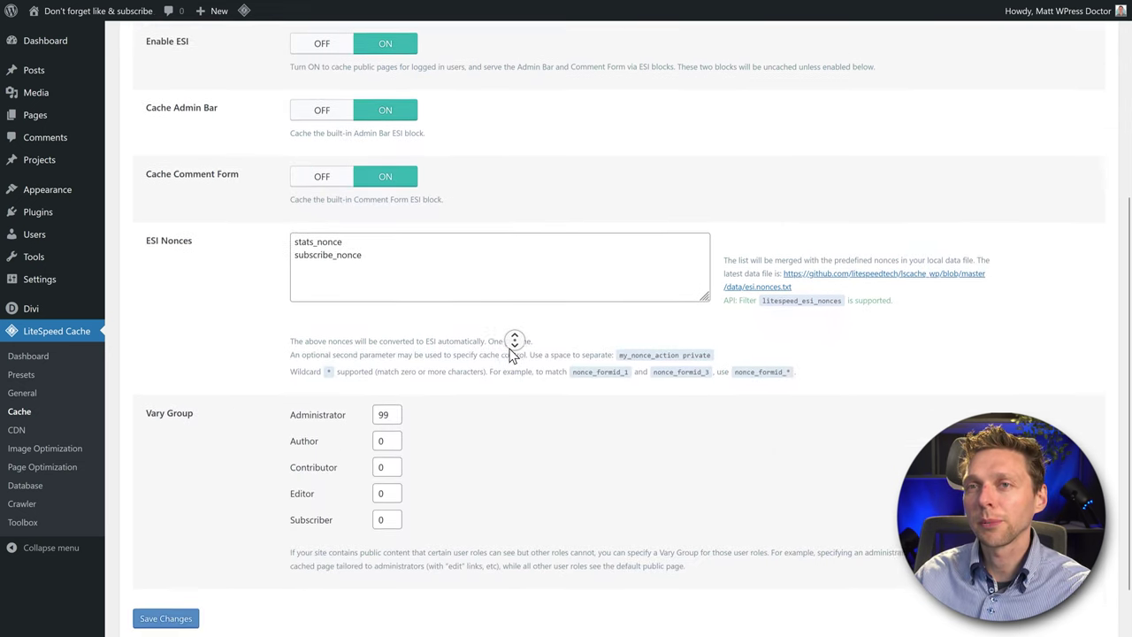
middle_click(512, 353)
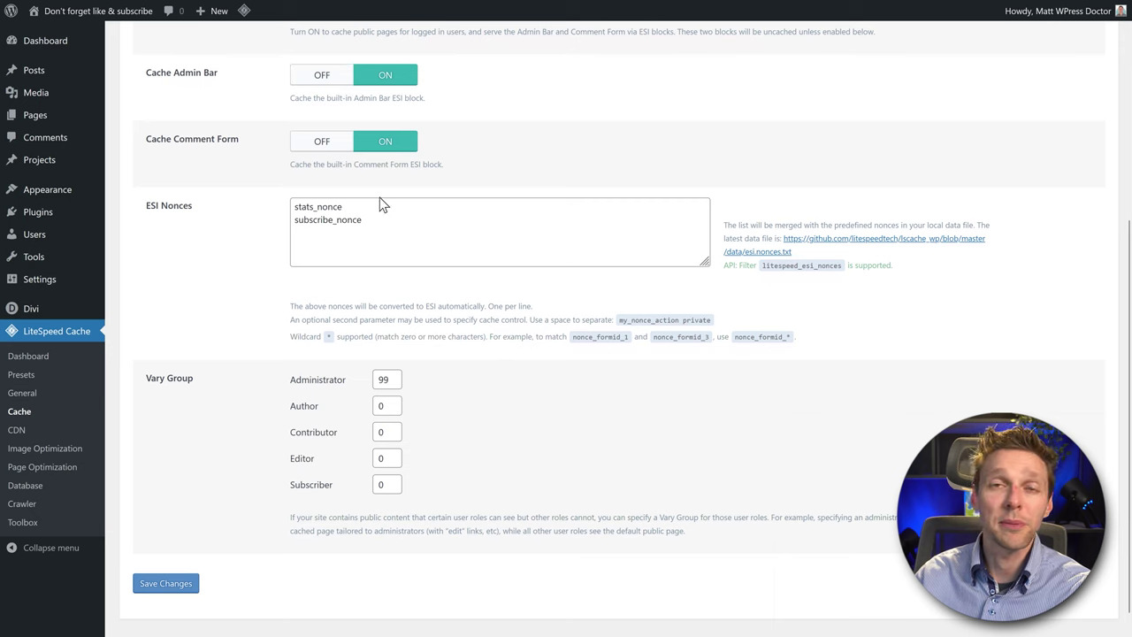
middle_click(496, 315)
middle_click(498, 328)
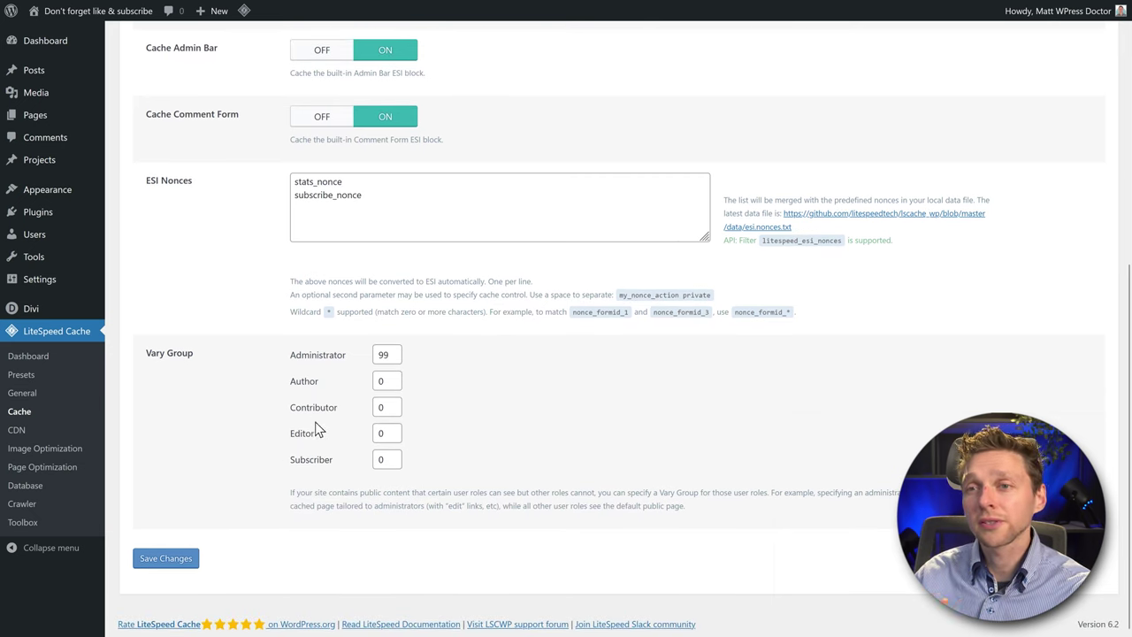
click(386, 381)
click(387, 408)
click(444, 447)
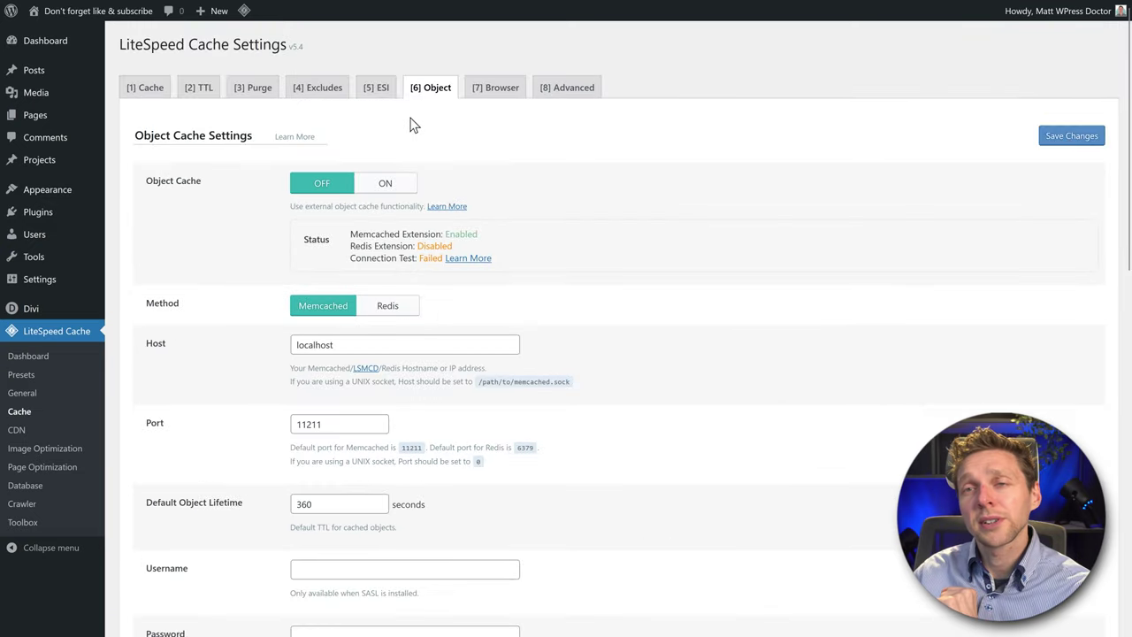
Step: Turn on Object Cache, save the change and check the Memcached extension status
click(387, 184)
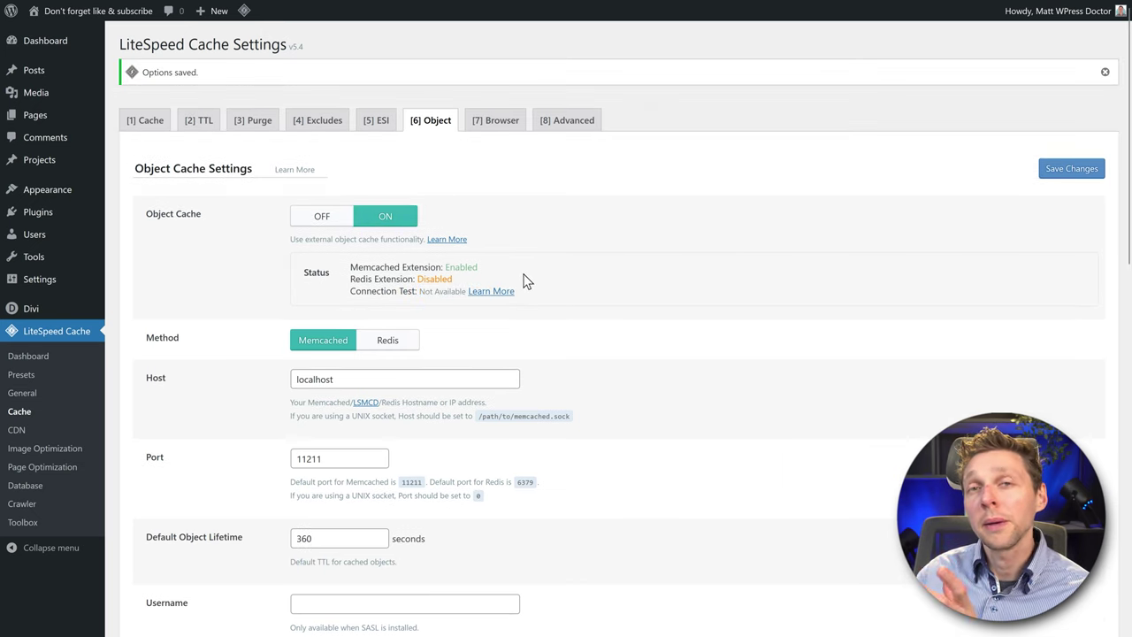
drag(351, 266, 468, 268)
click(480, 267)
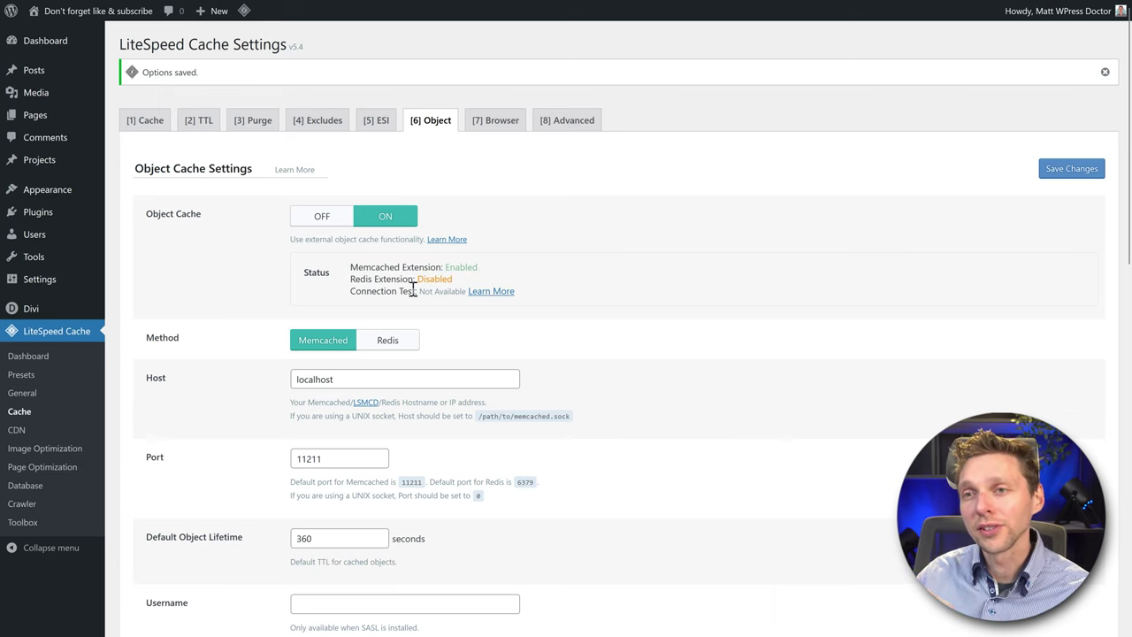
Step: Set the object cache host to 127.0.0.1, keep port 11211, save the changes and check the connection test
drag(358, 380, 268, 390)
text(127.0.0.1)
click(594, 389)
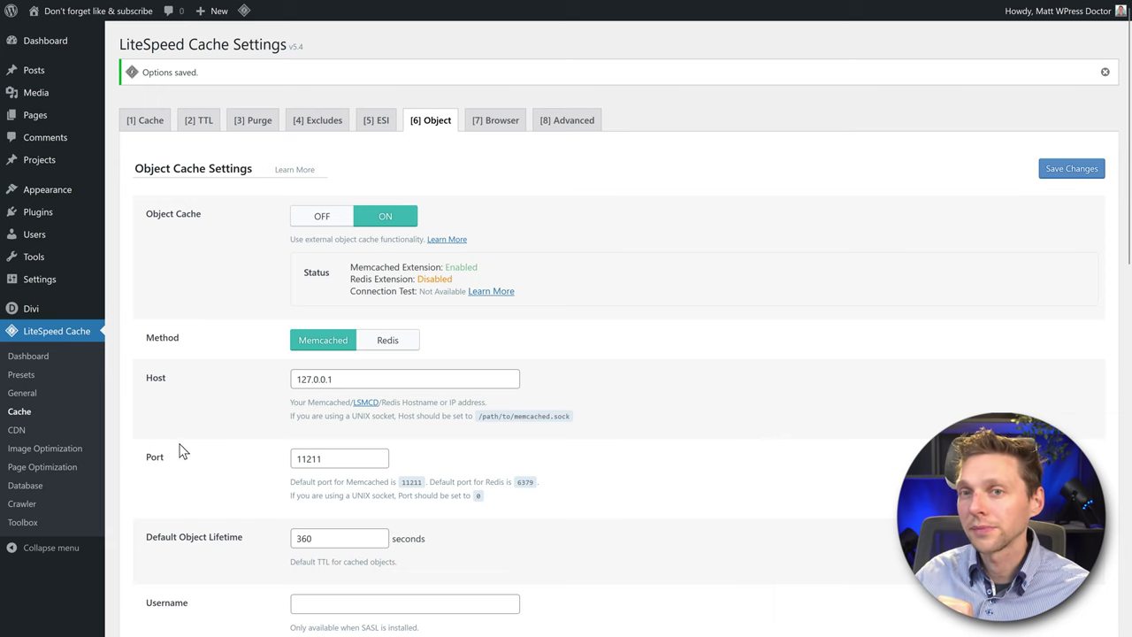
drag(335, 461, 287, 463)
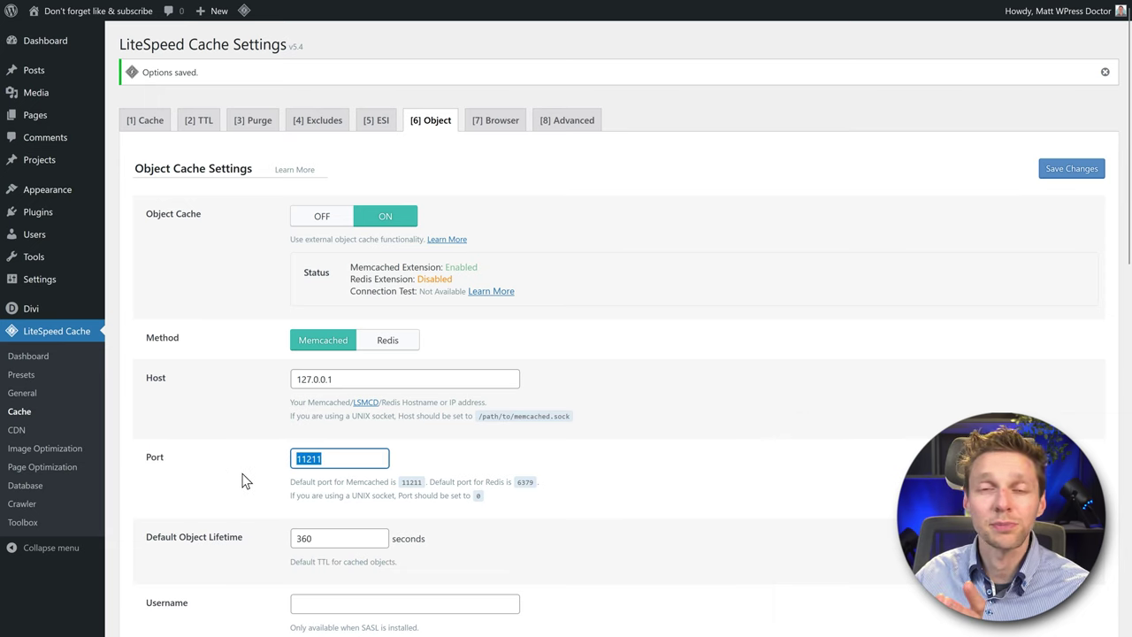
click(246, 481)
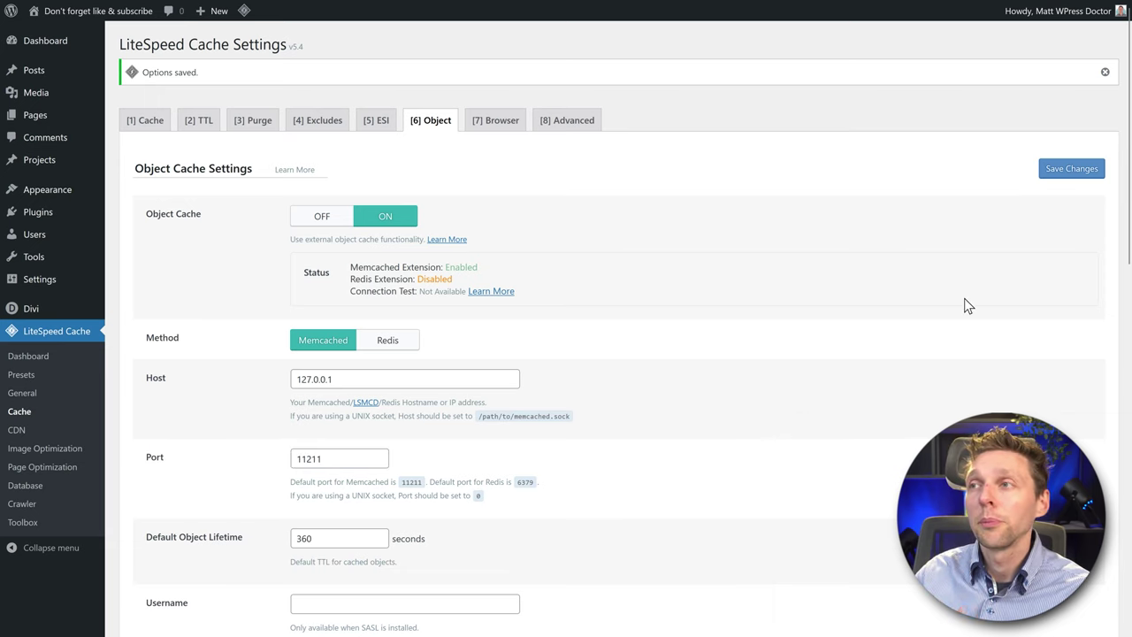
click(1080, 173)
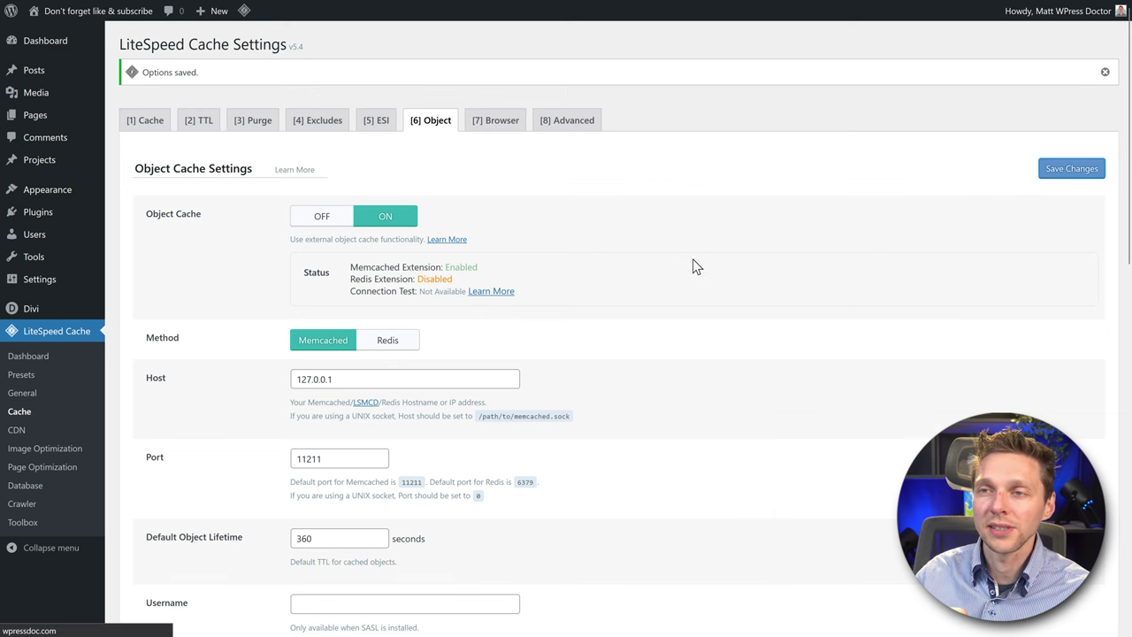
drag(419, 292, 449, 295)
click(557, 311)
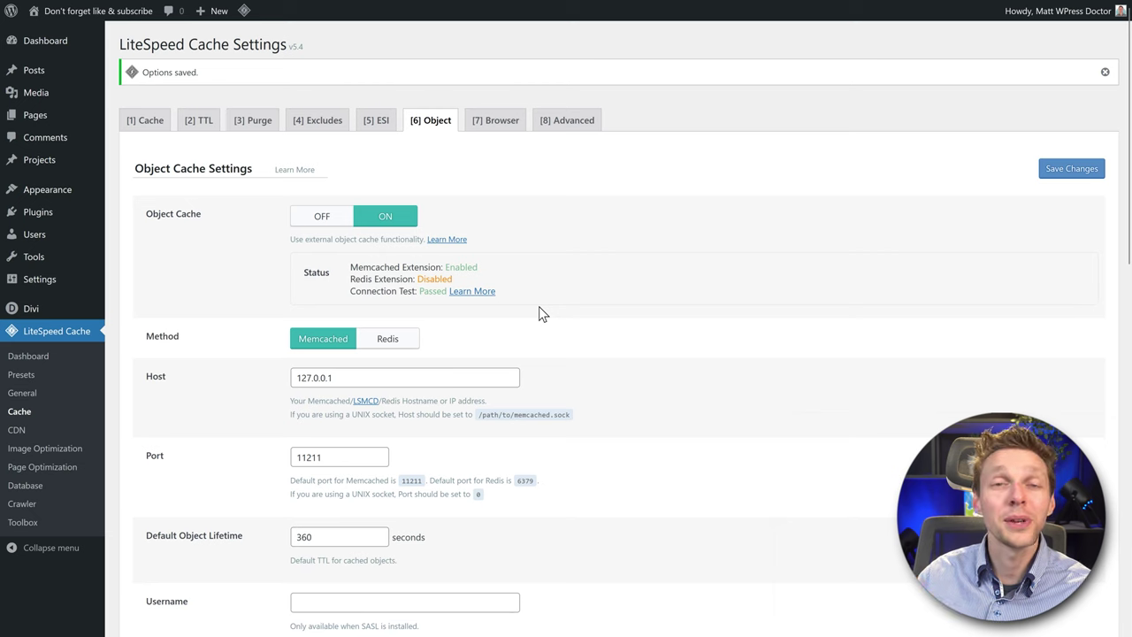
Step: Review the remaining object cache settings, including global groups, Persistent Connection and Store Transients, and save them
middle_click(591, 300)
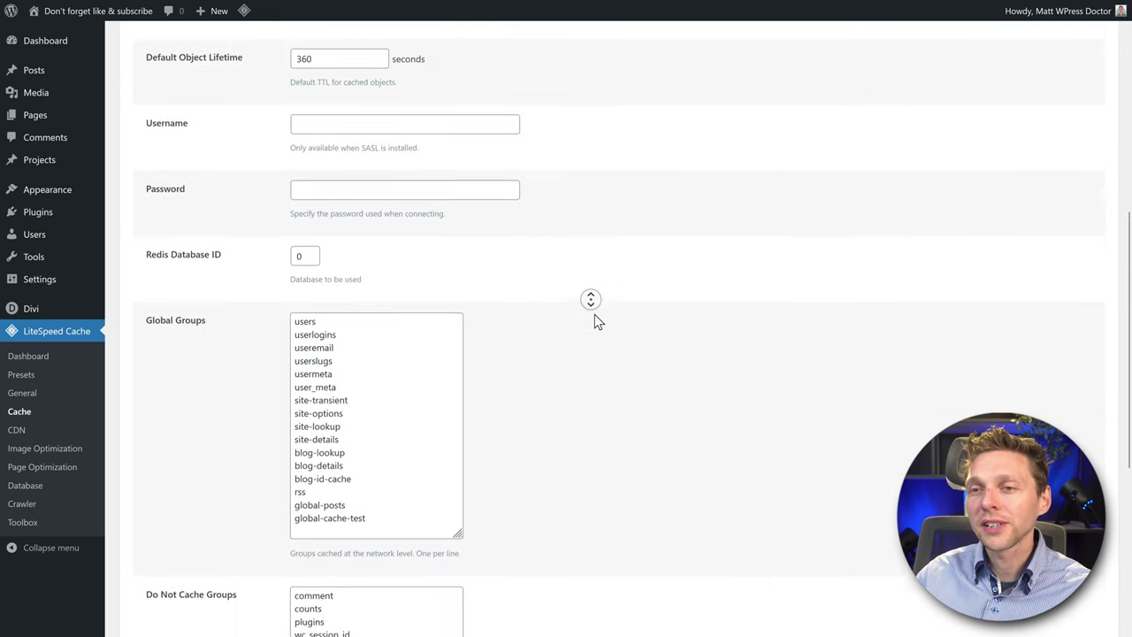
middle_click(594, 318)
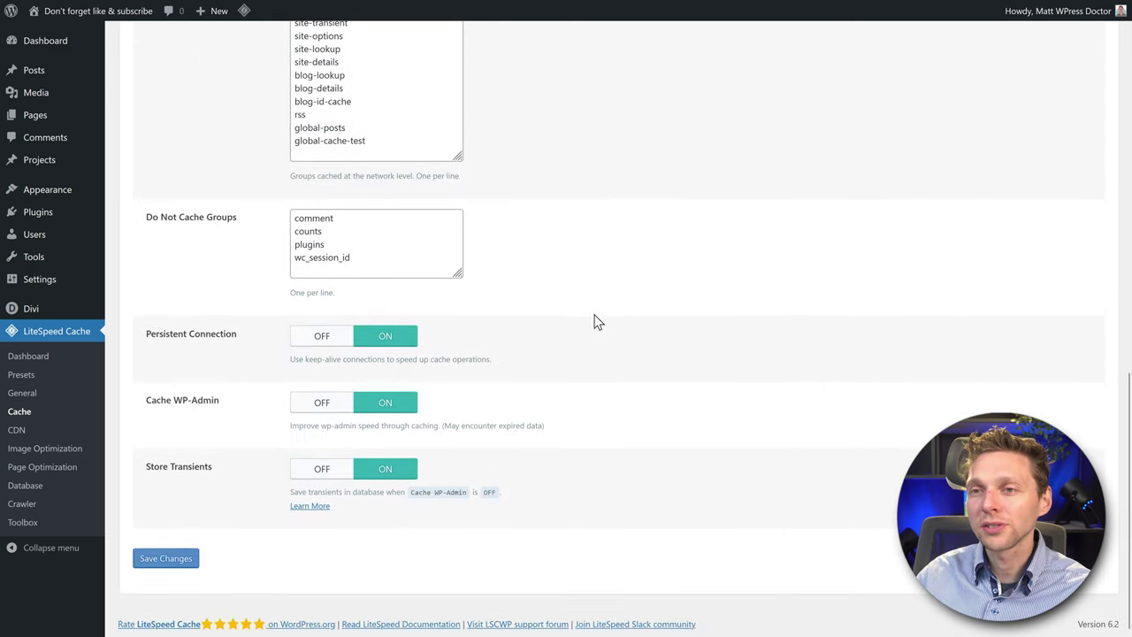
click(173, 561)
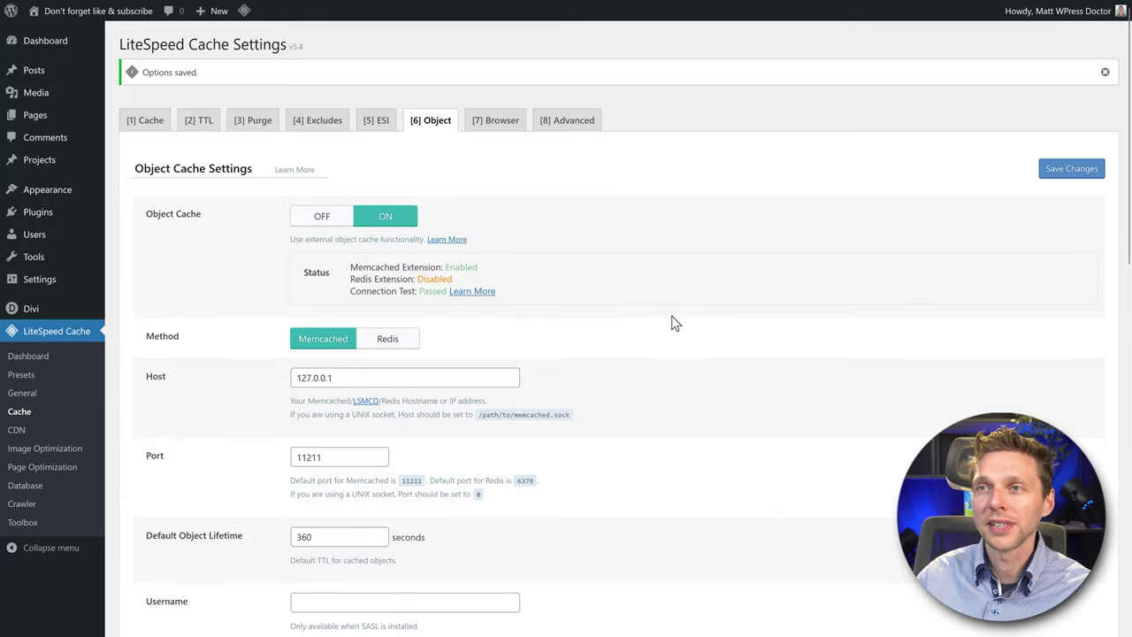
Step: Turn on Browser Cache, set the Browser Cache TTL to 1000000 seconds and save the changes
click(501, 129)
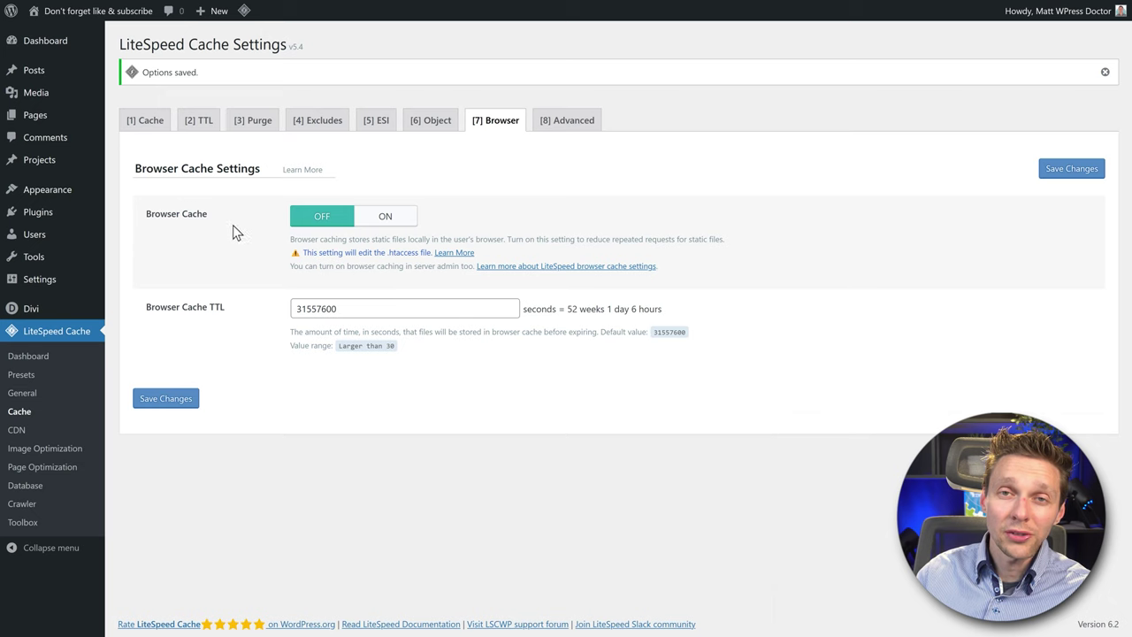
click(386, 216)
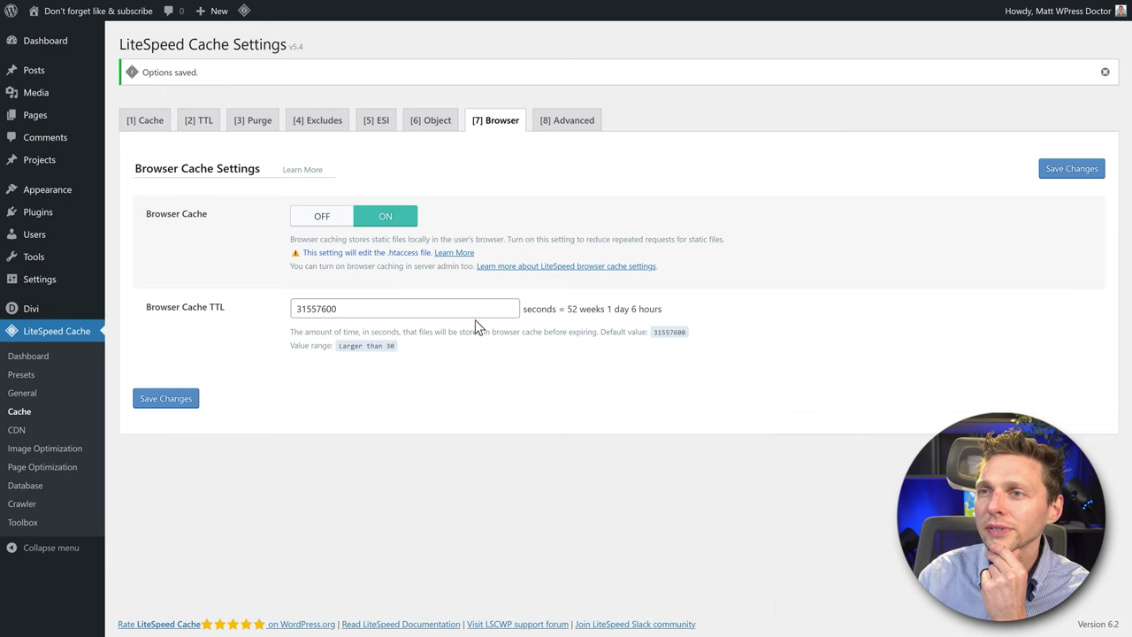
drag(566, 312, 674, 311)
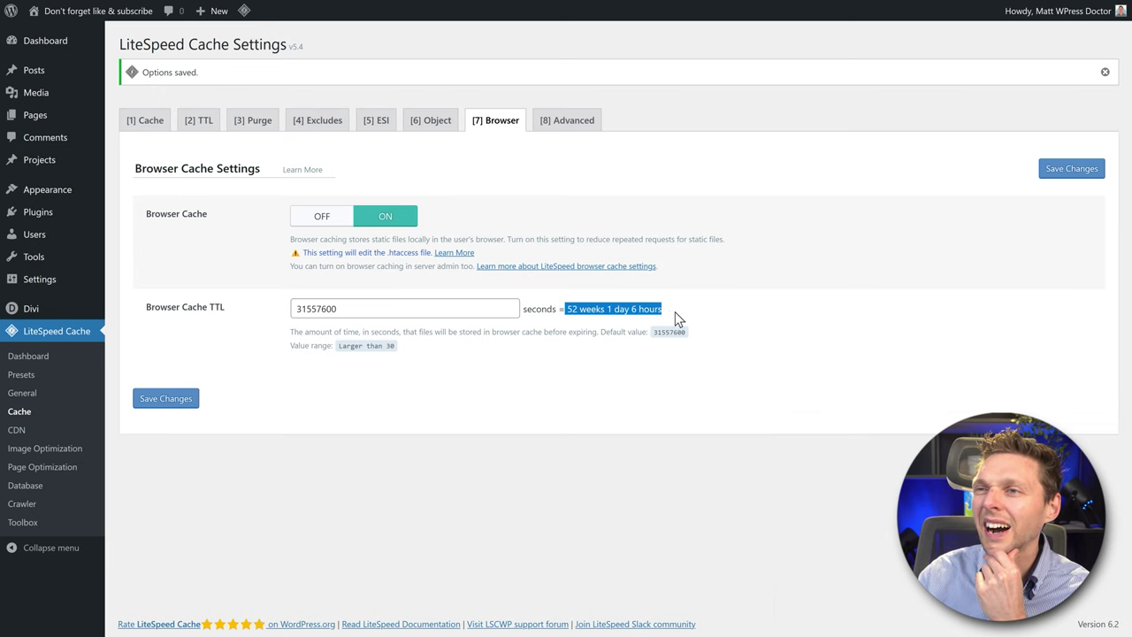
click(675, 312)
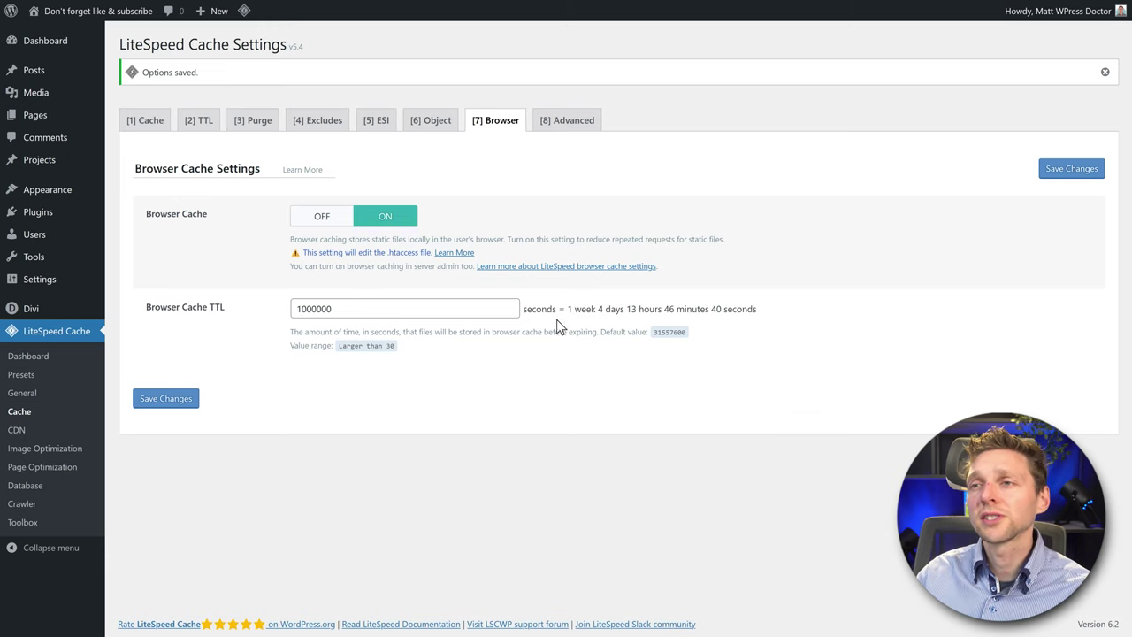
drag(566, 310, 695, 310)
click(703, 310)
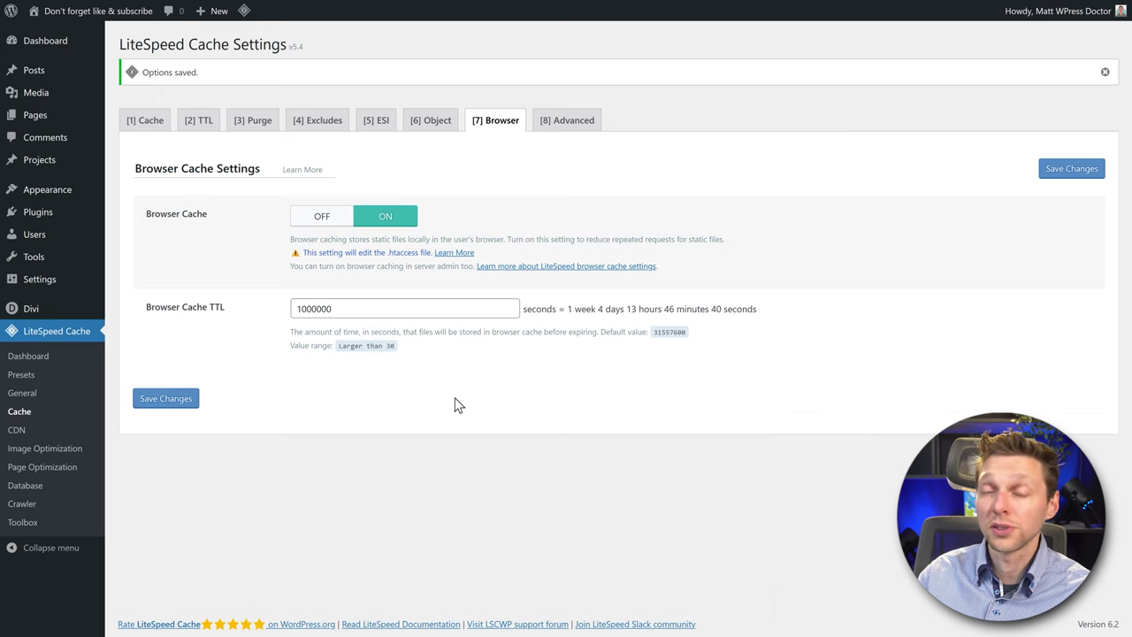
click(175, 400)
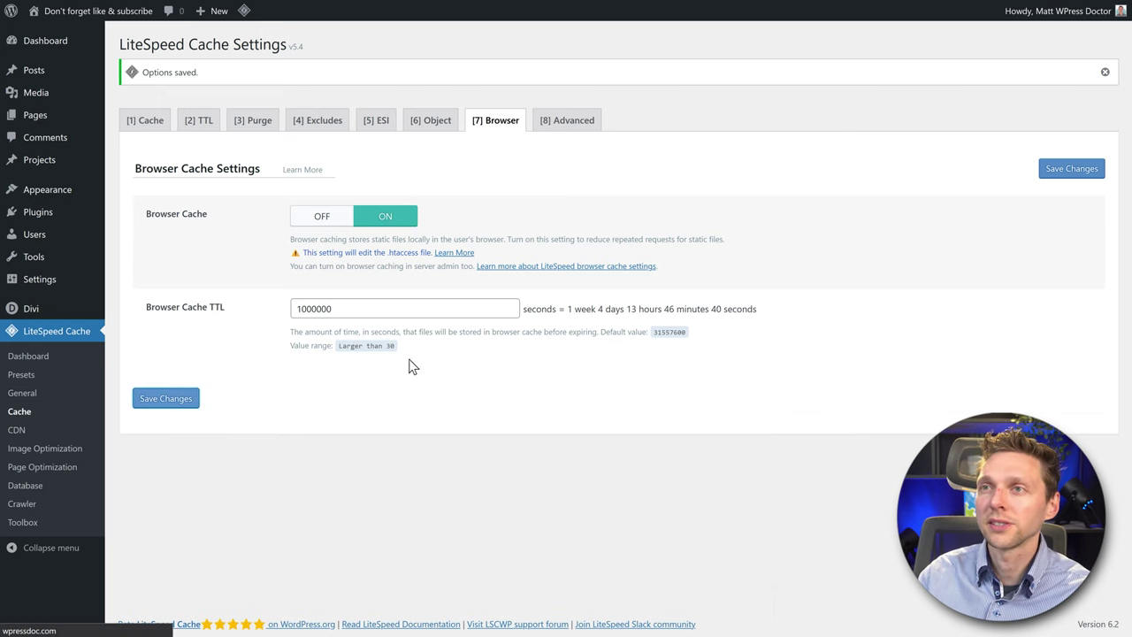
Step: Review the Advanced cache settings, including Login Cookie, HTTP/HTTPS compatibility and Instant Click
click(567, 124)
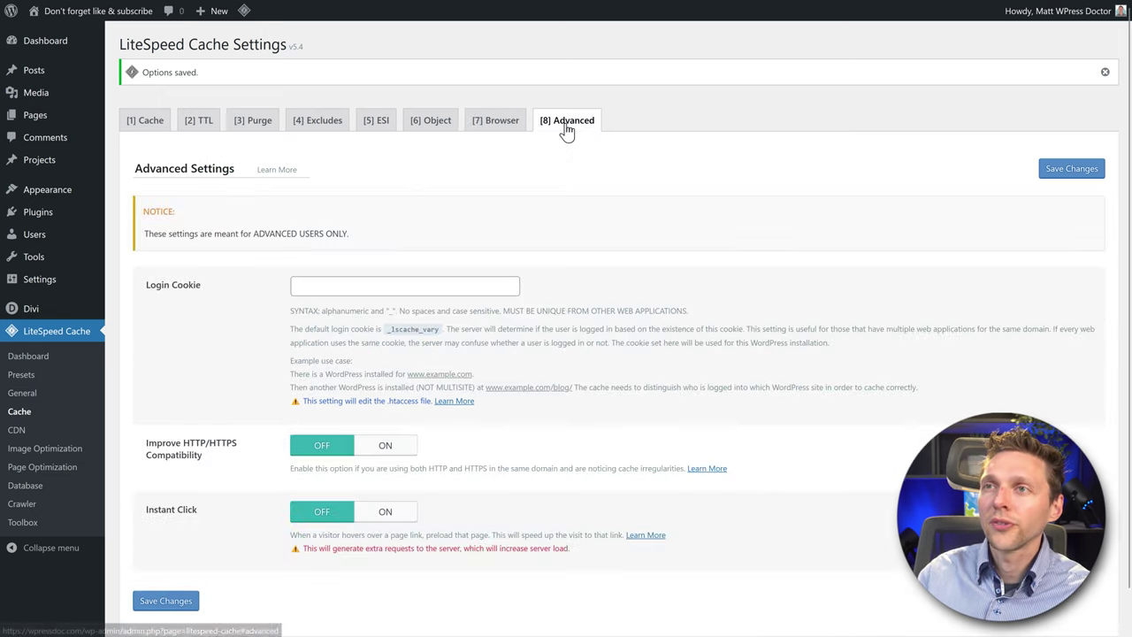
scroll(265, 212, down, 1)
triple_click(155, 242)
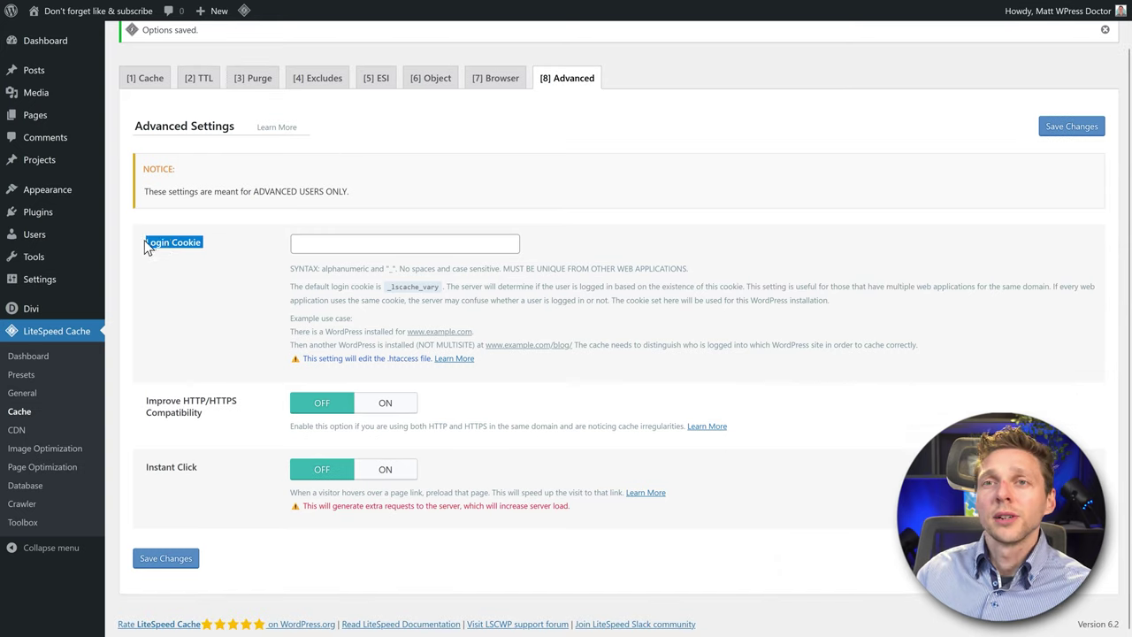
click(218, 262)
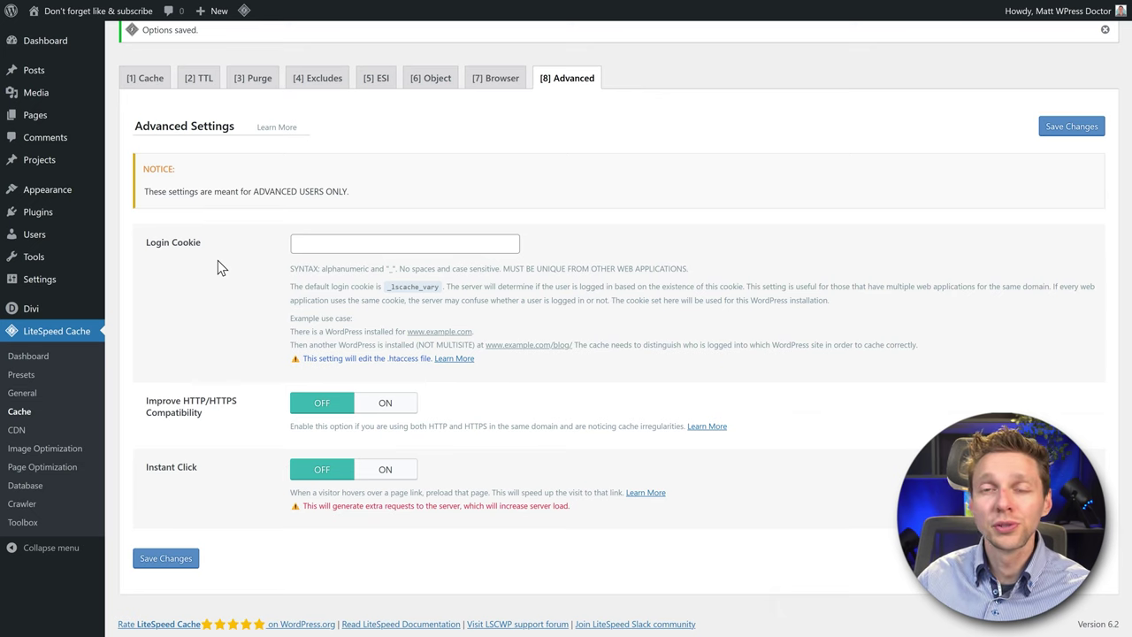
Step: Review the Login Cookie and HTTP/HTTPS compatibility settings and turn on Instant Click in the Advanced cache settings
drag(217, 262, 362, 326)
click(363, 326)
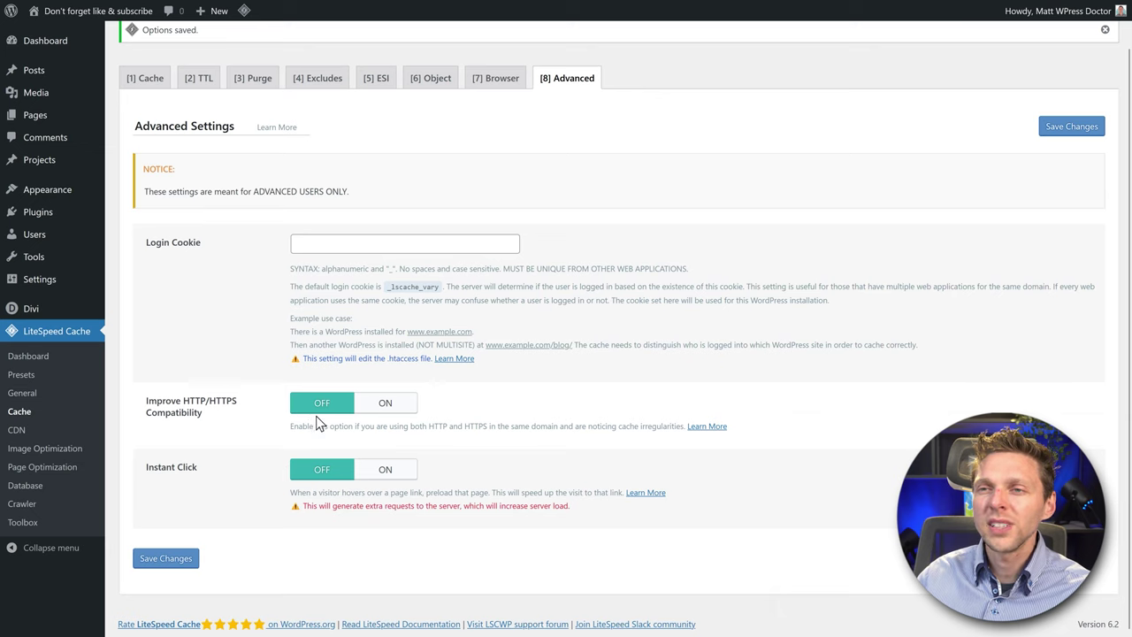
drag(419, 427, 545, 429)
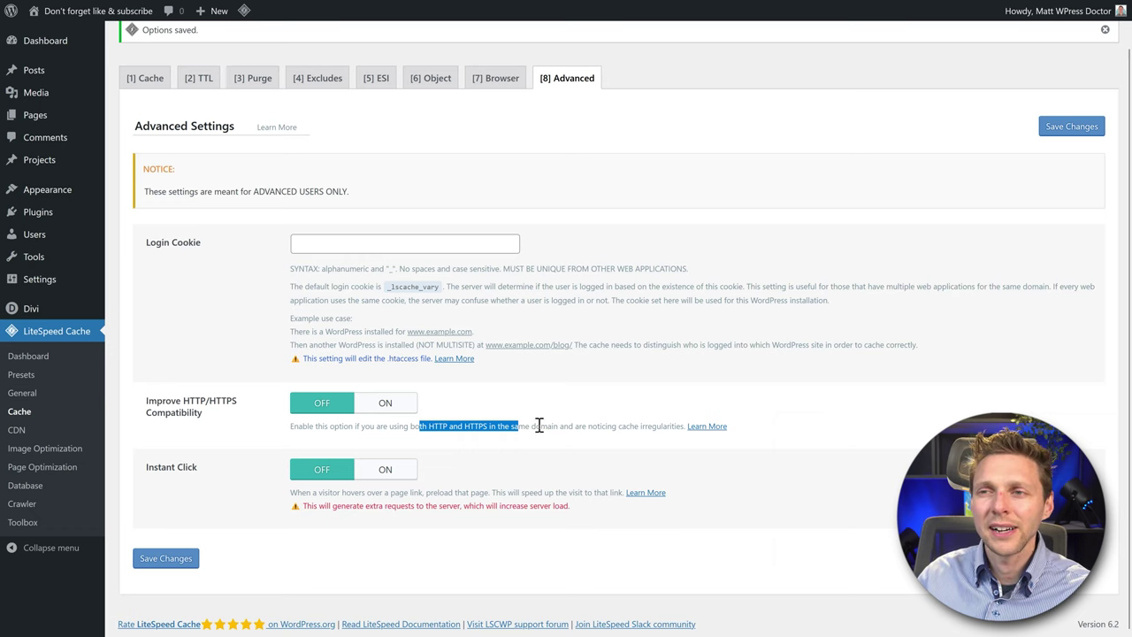
click(541, 428)
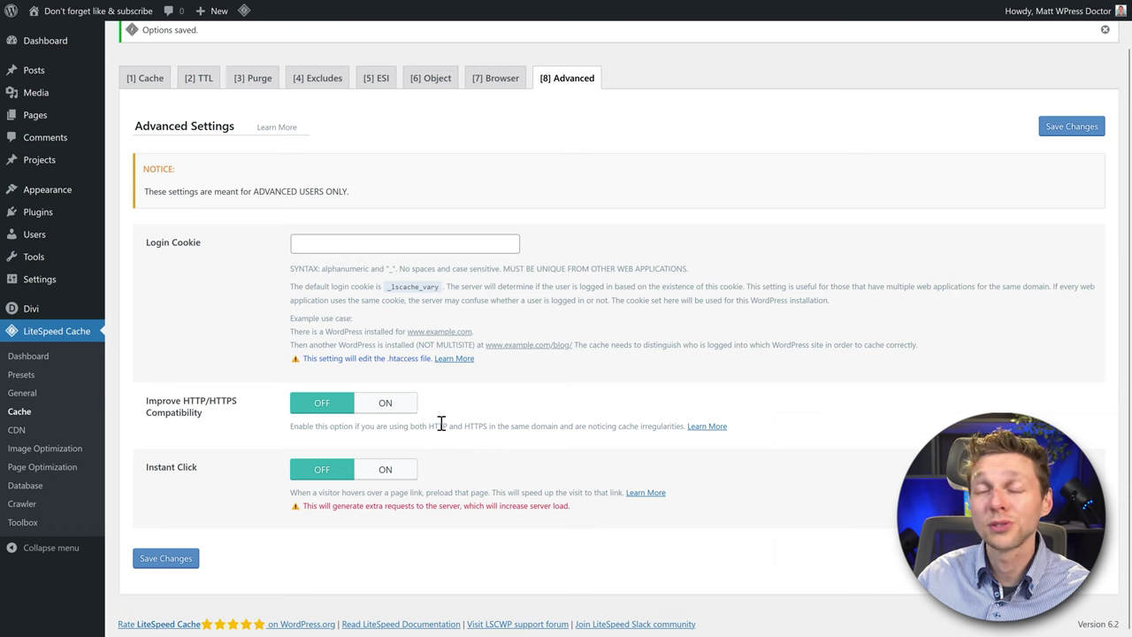
click(389, 471)
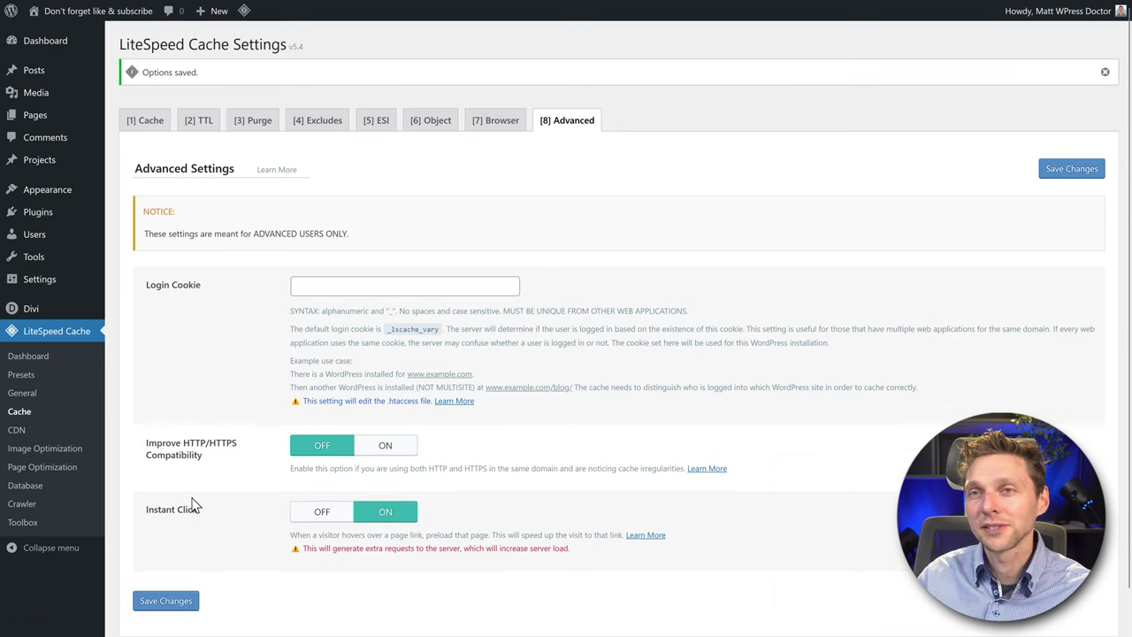
Step: Open the plugin's CDN settings, review the CDN mapping and Cloudflare API options without changing them, and save
click(21, 431)
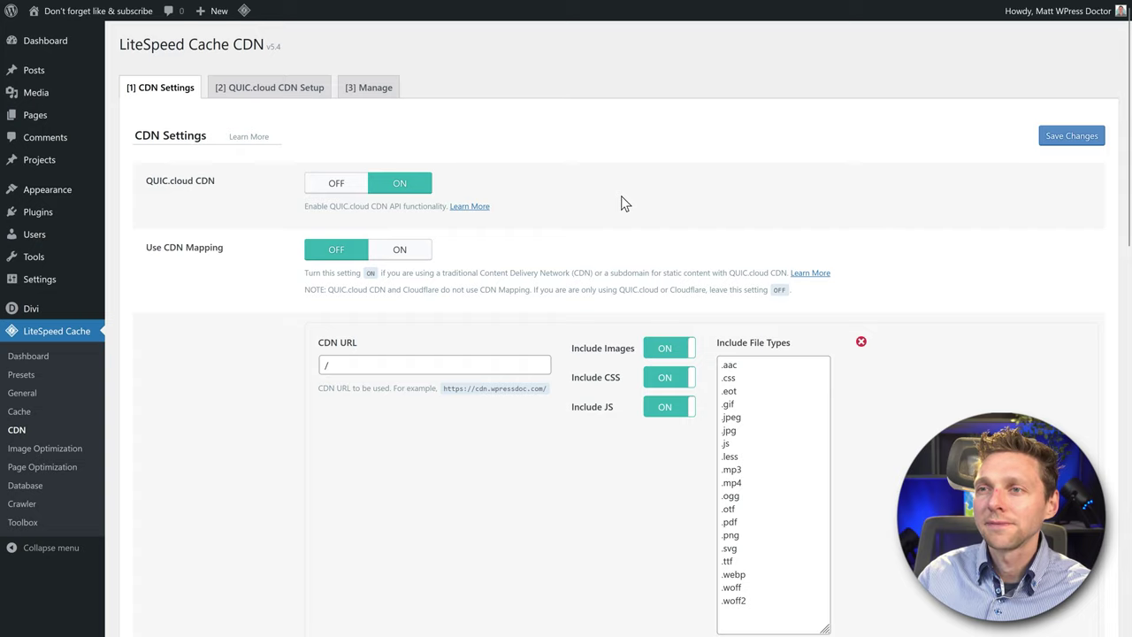
scroll(621, 197, down, 3)
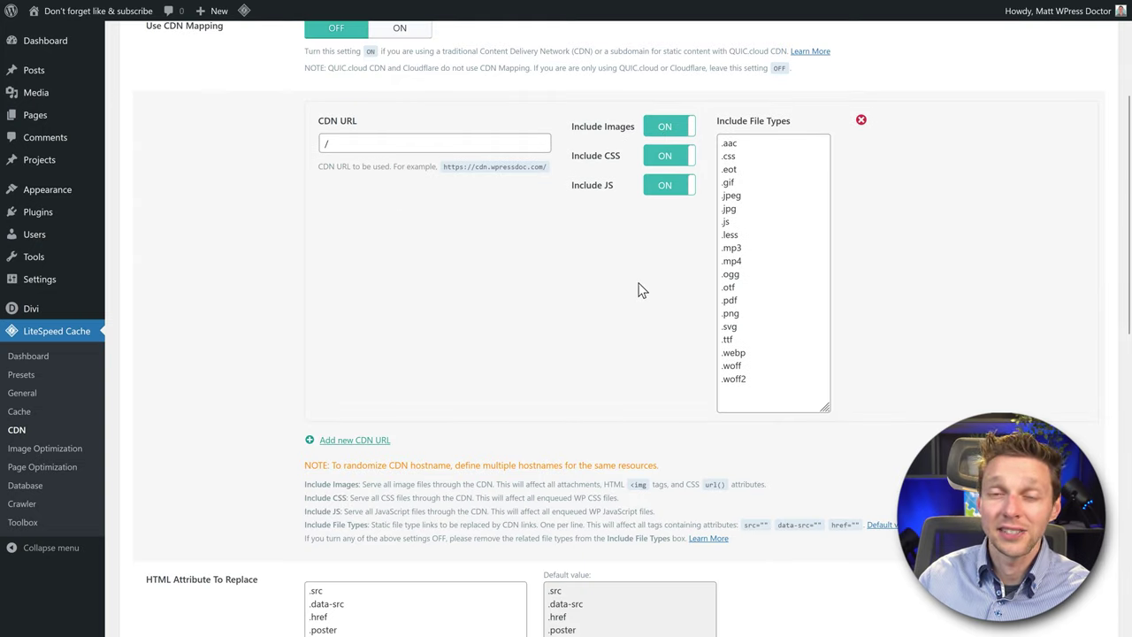
scroll(649, 281, down, 3)
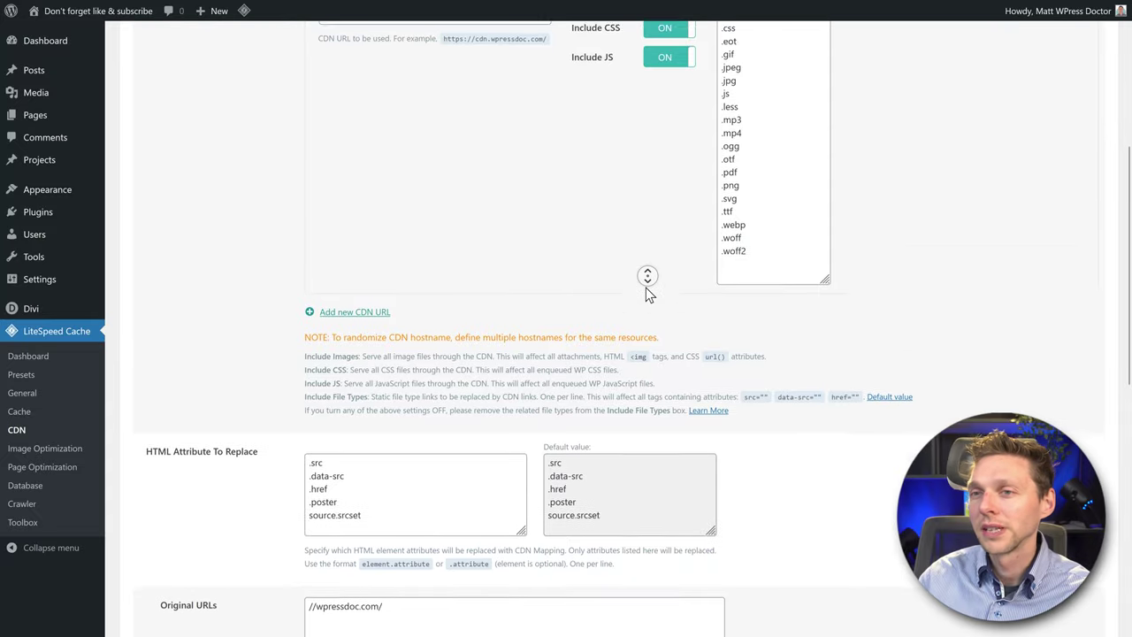
scroll(648, 282, down, 4)
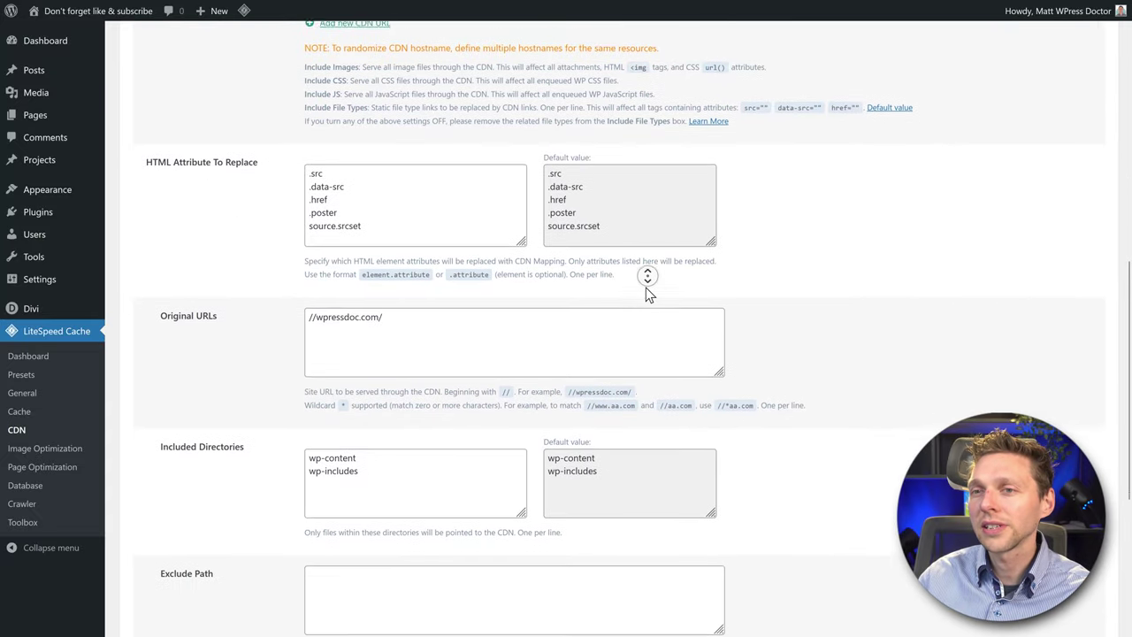
scroll(649, 281, down, 4)
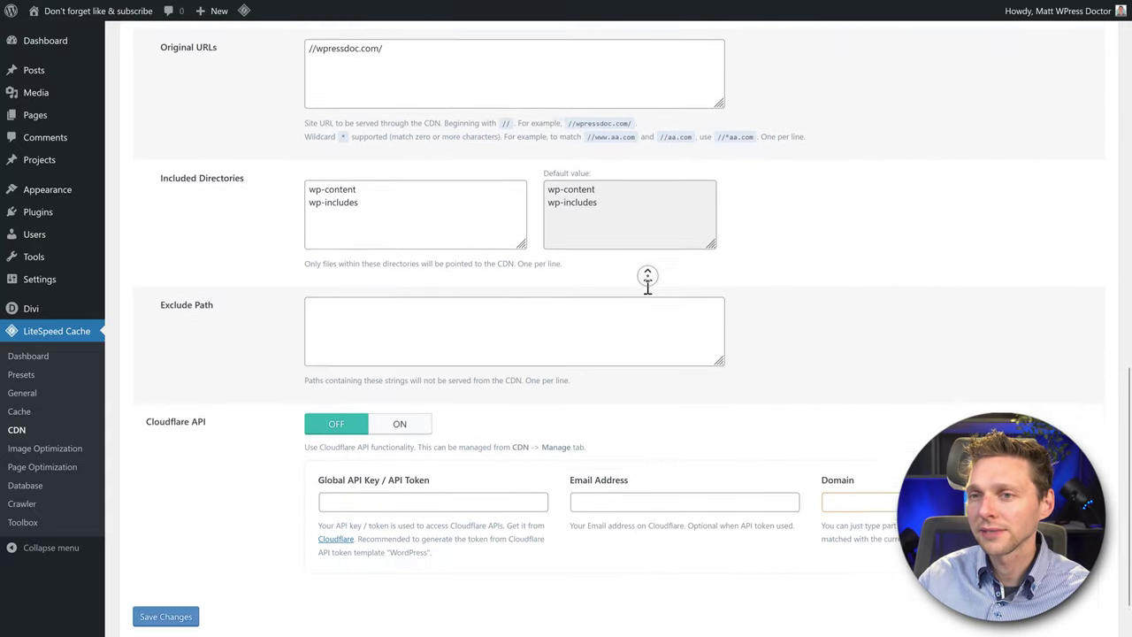
click(647, 283)
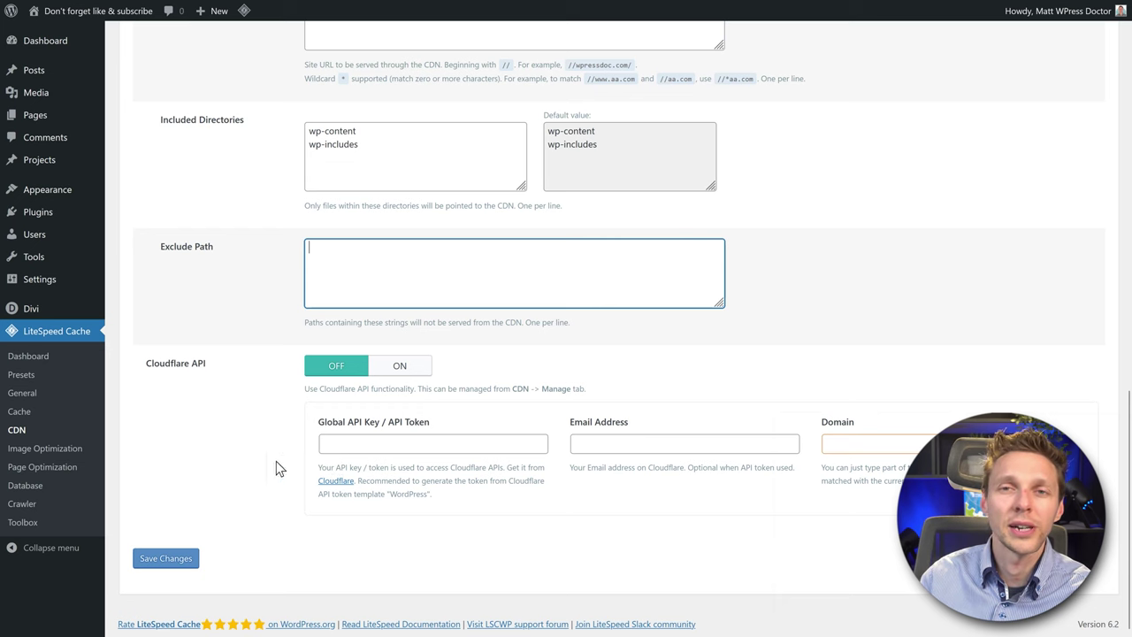
click(174, 564)
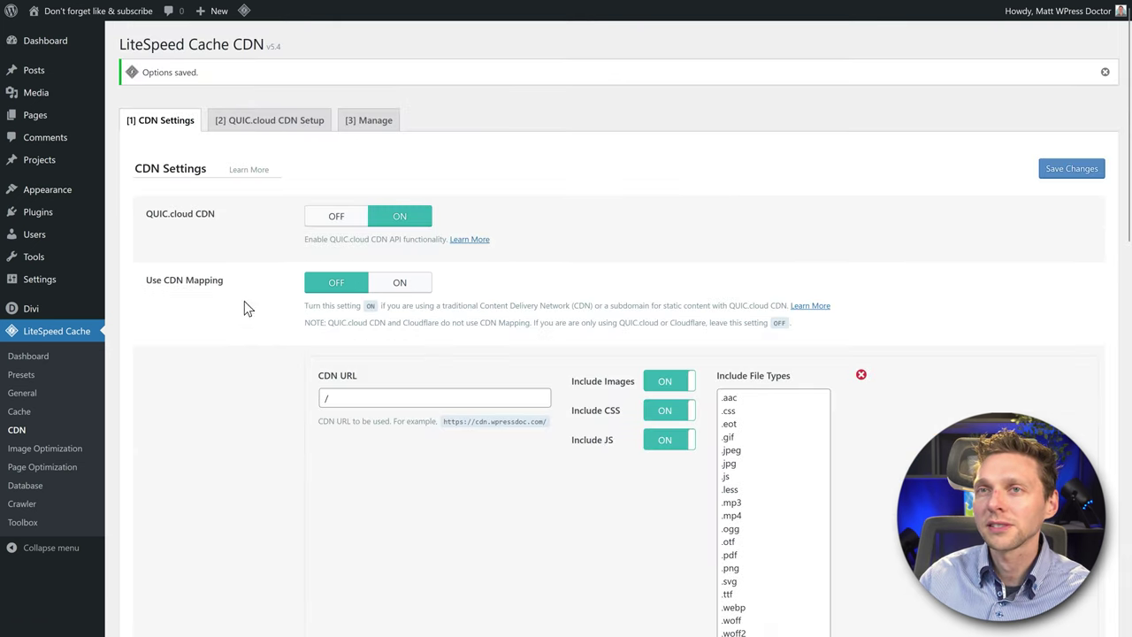
Step: Examine the QUIC.cloud CDN setup instructions and the CDN management options for QUIC.cloud and Cloudflare
click(279, 135)
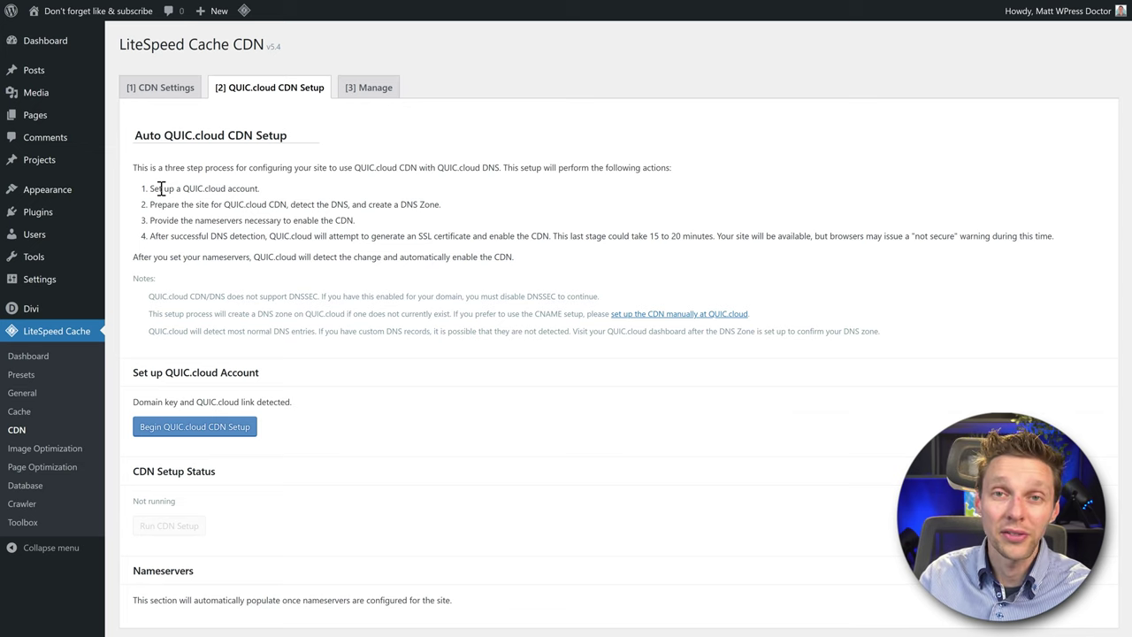
click(369, 87)
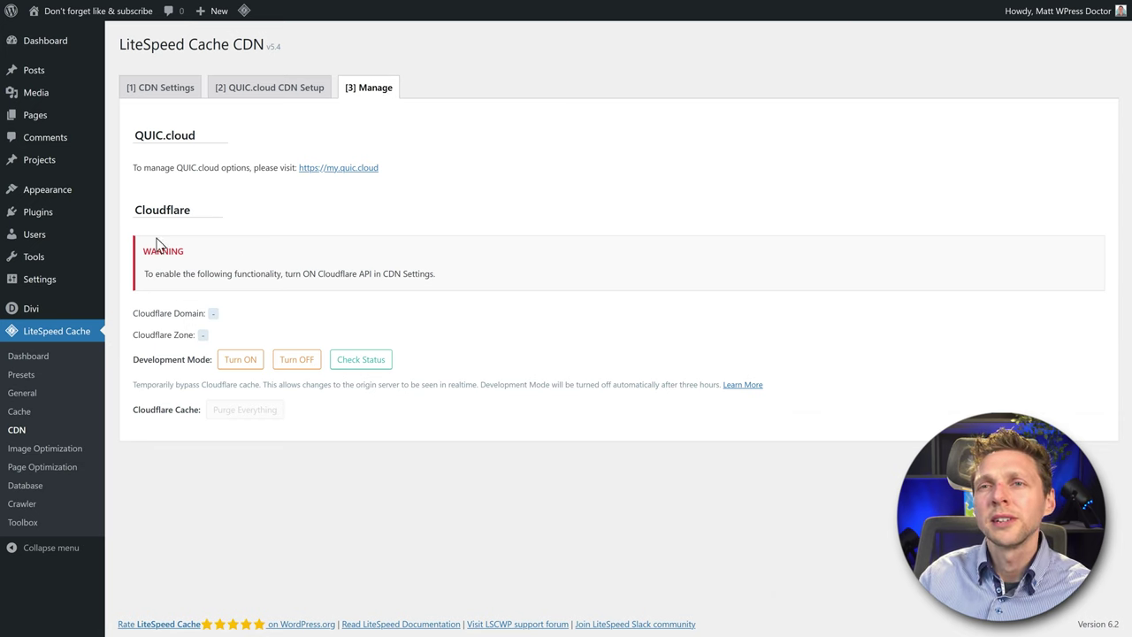
drag(142, 210, 289, 266)
click(297, 268)
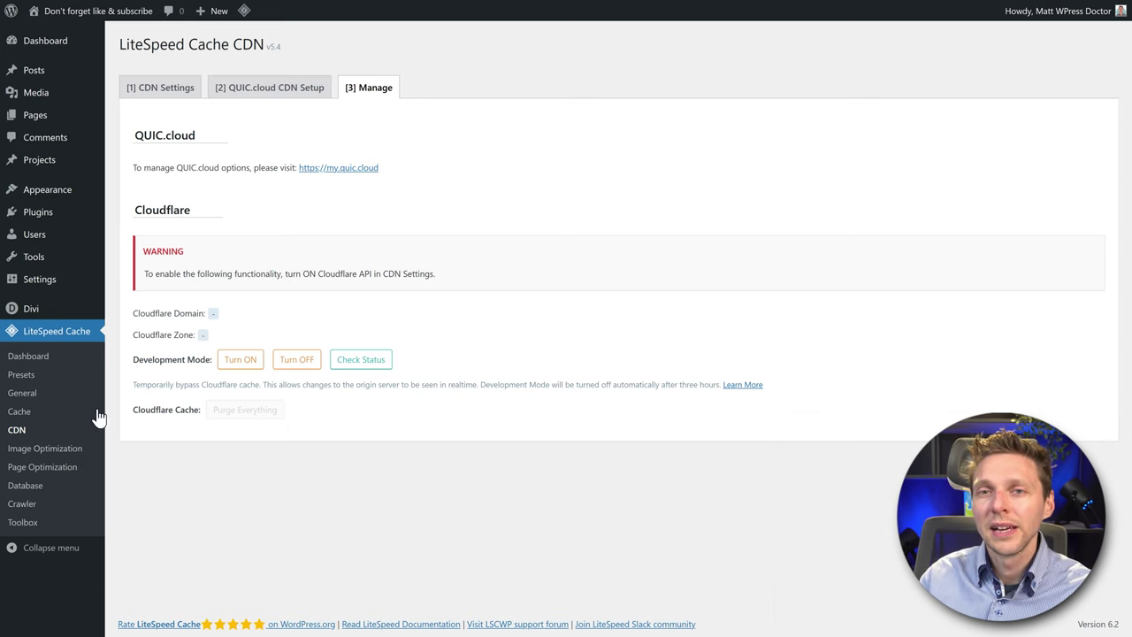
Step: Look over the Image Optimization summary and turn on Auto Request Cron in the Image Optimization settings
click(62, 453)
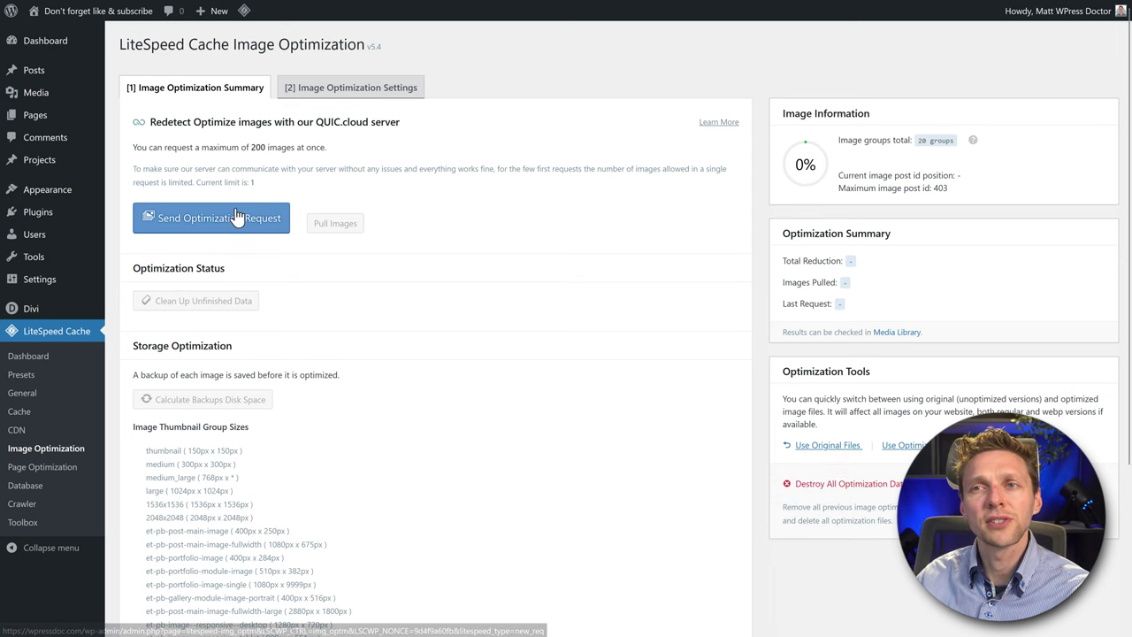
middle_click(462, 225)
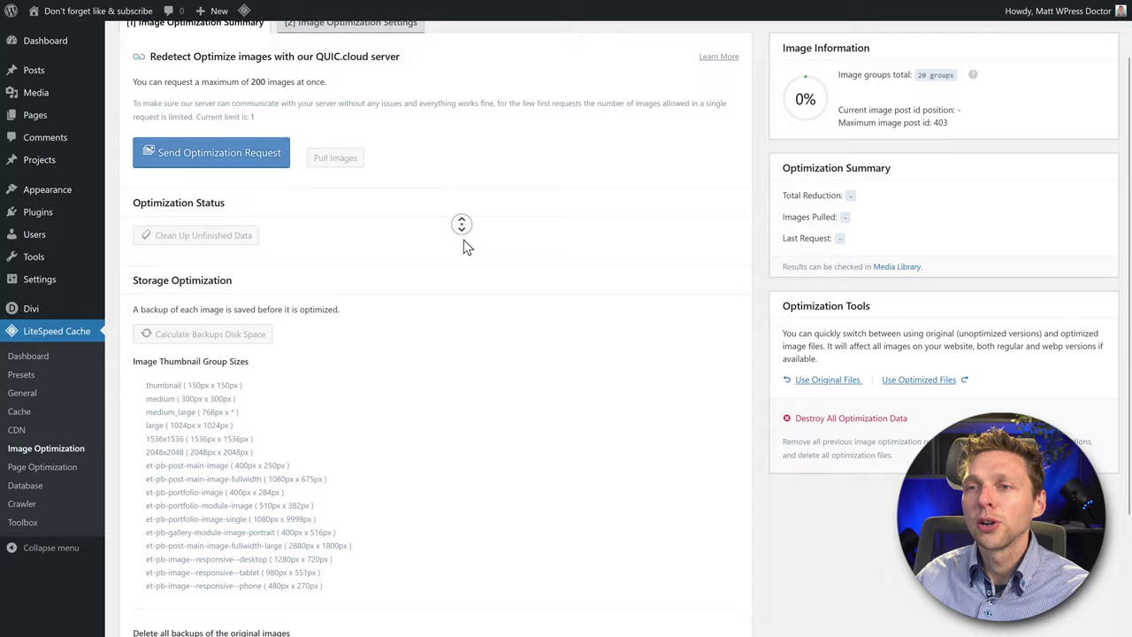
scroll(472, 221, up, 3)
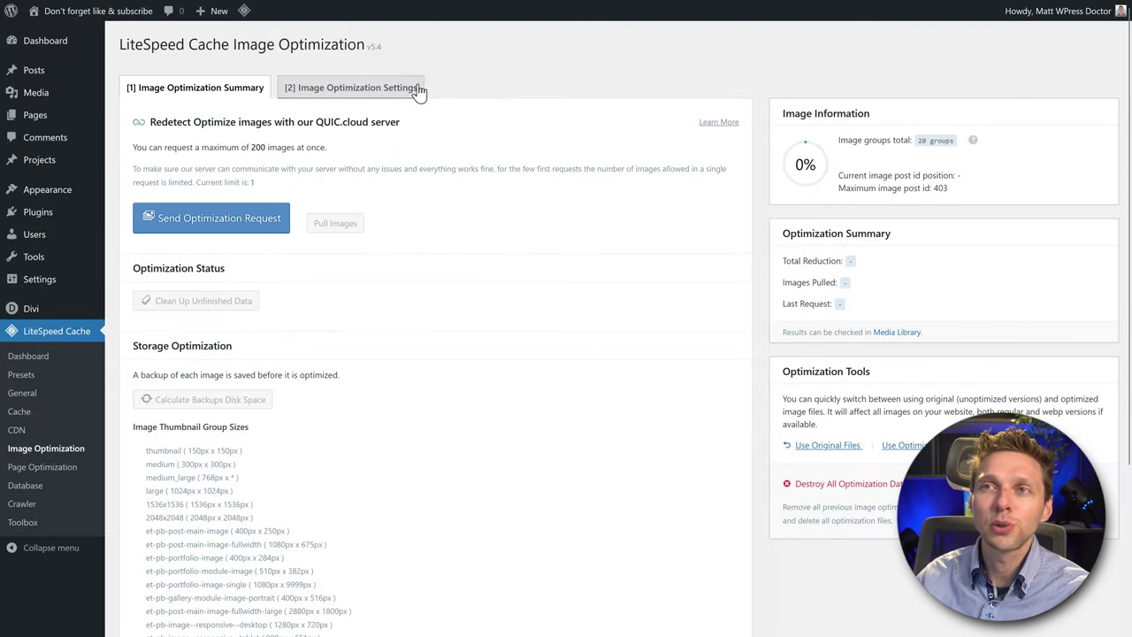
click(362, 94)
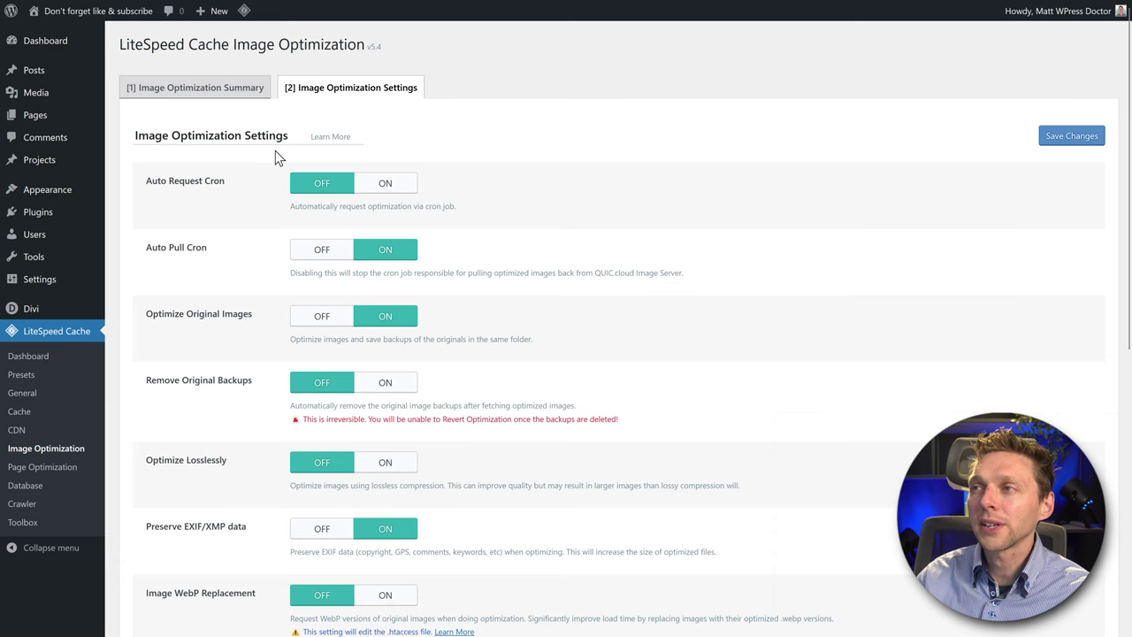
drag(147, 180, 222, 181)
click(214, 180)
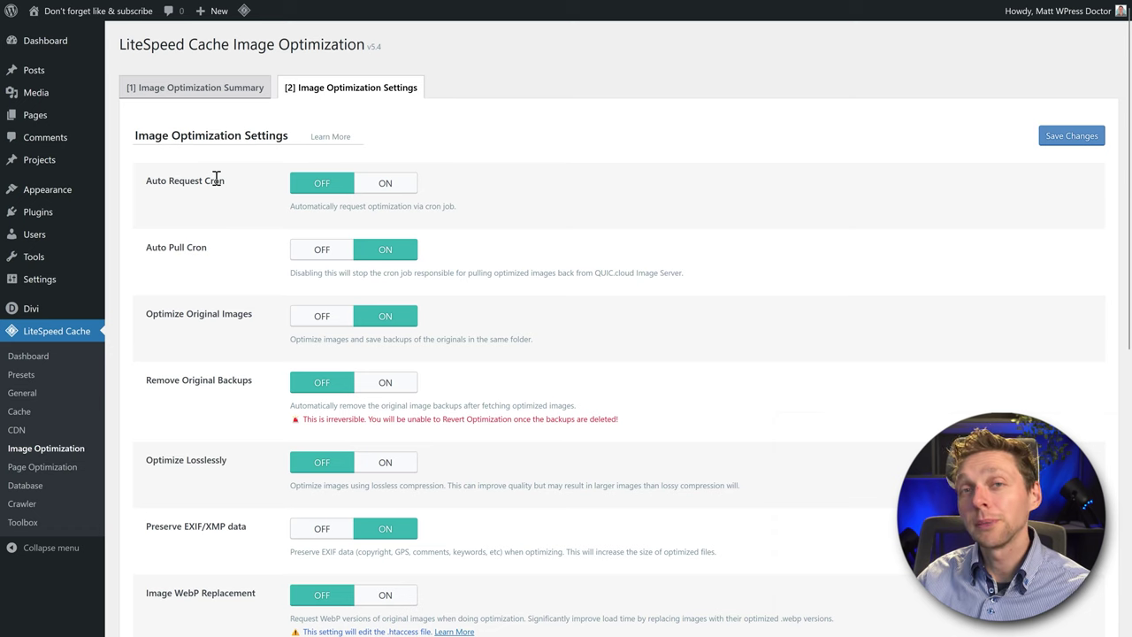
click(383, 183)
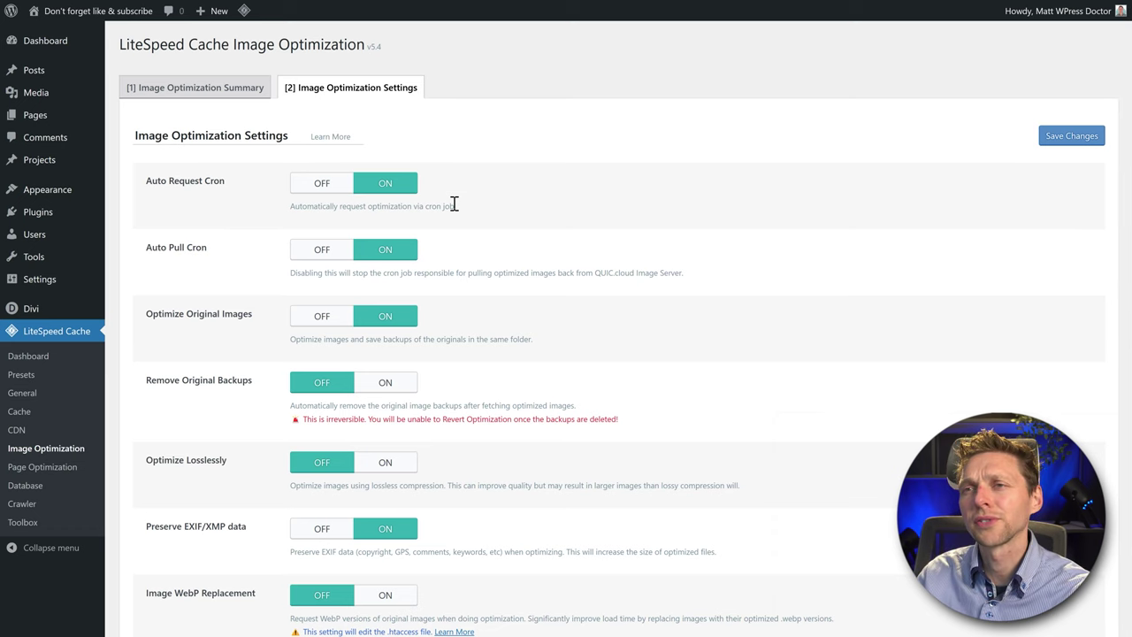
Step: Switch Optimize Losslessly on and back off in the Image Optimization settings
click(533, 256)
scroll(535, 266, down, 2)
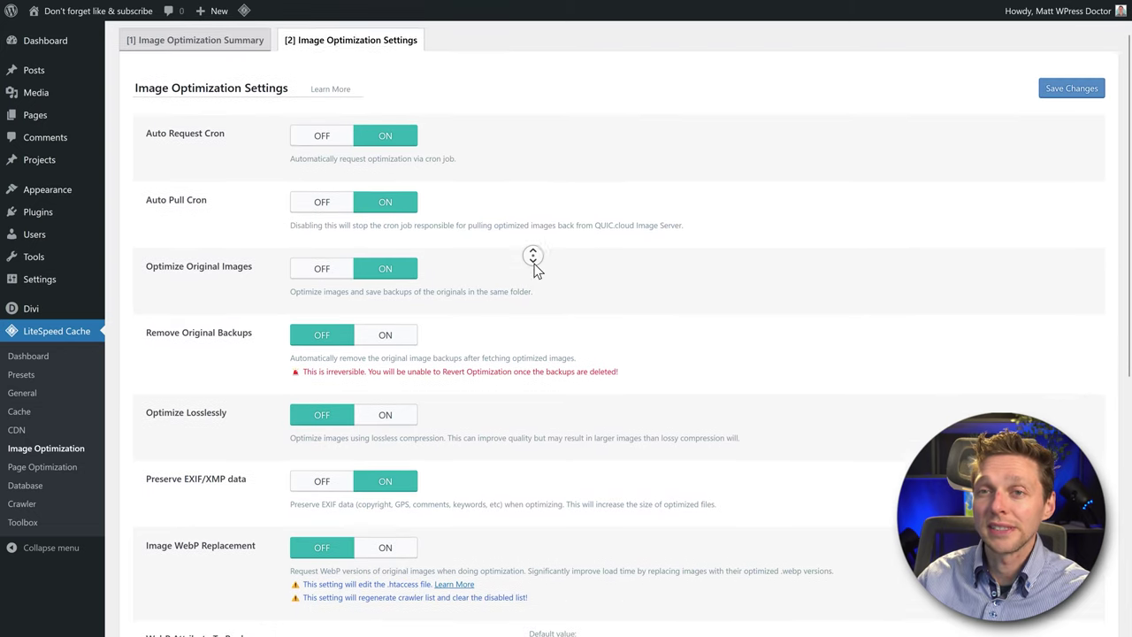
scroll(535, 265, down, 2)
middle_click(524, 268)
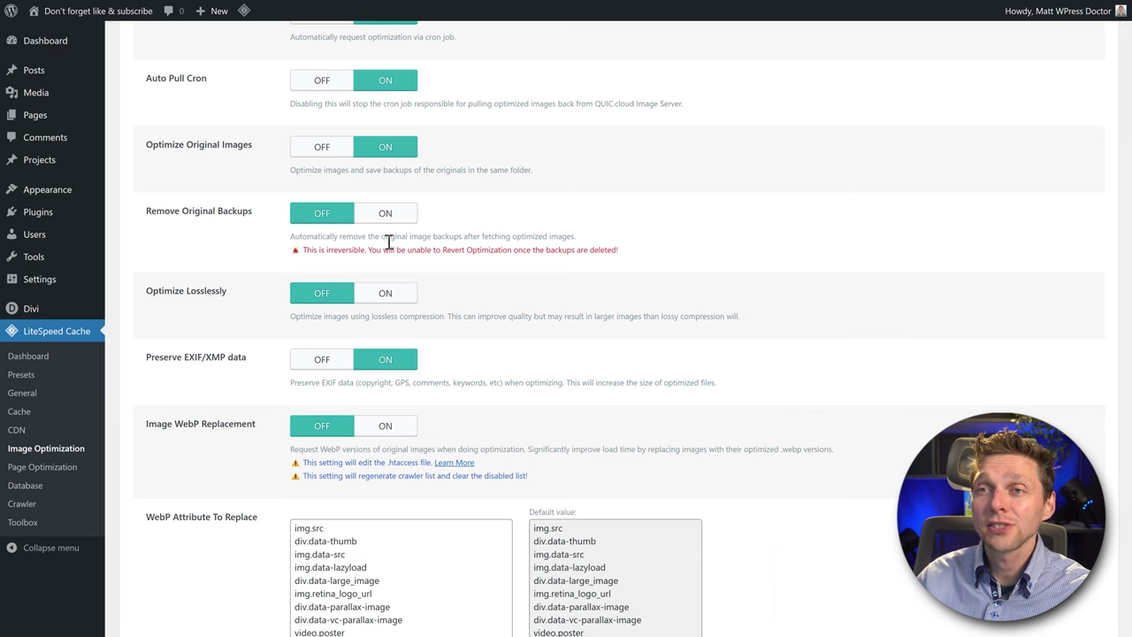
drag(145, 292, 241, 294)
click(245, 296)
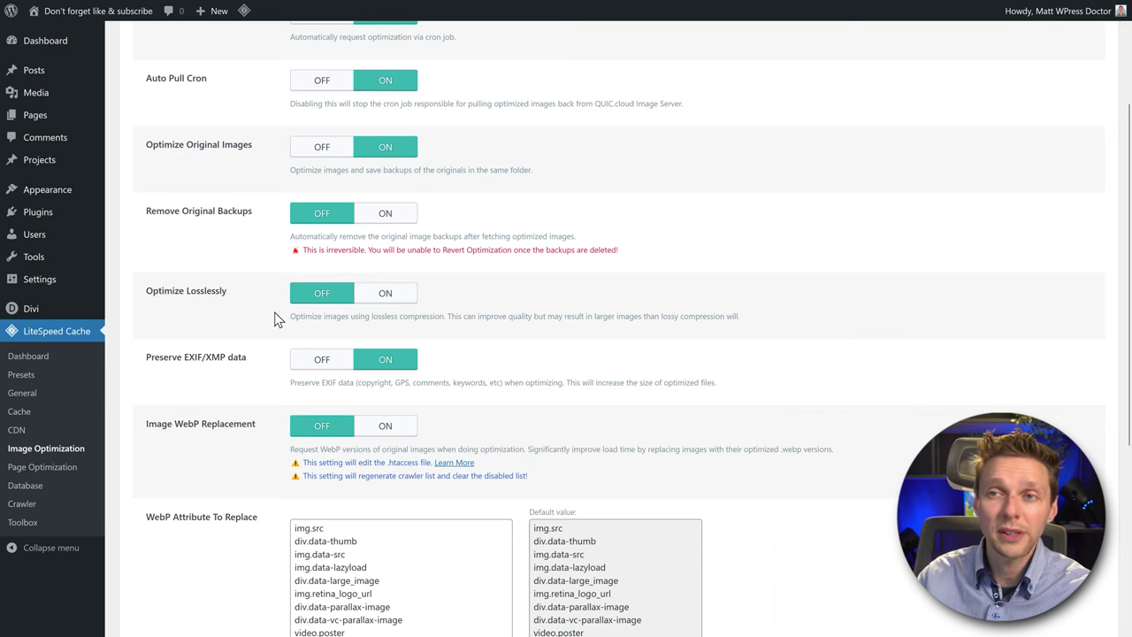
click(389, 297)
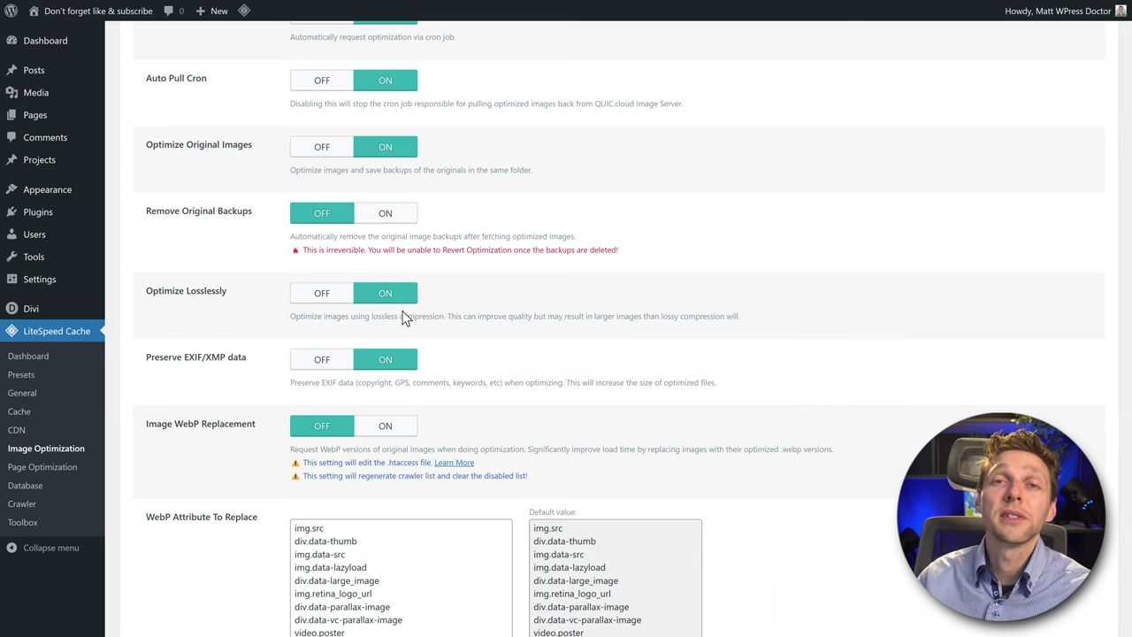
click(331, 301)
Step: Turn off Preserve EXIF/XMP data in the Image Optimization settings
scroll(270, 314, down, 2)
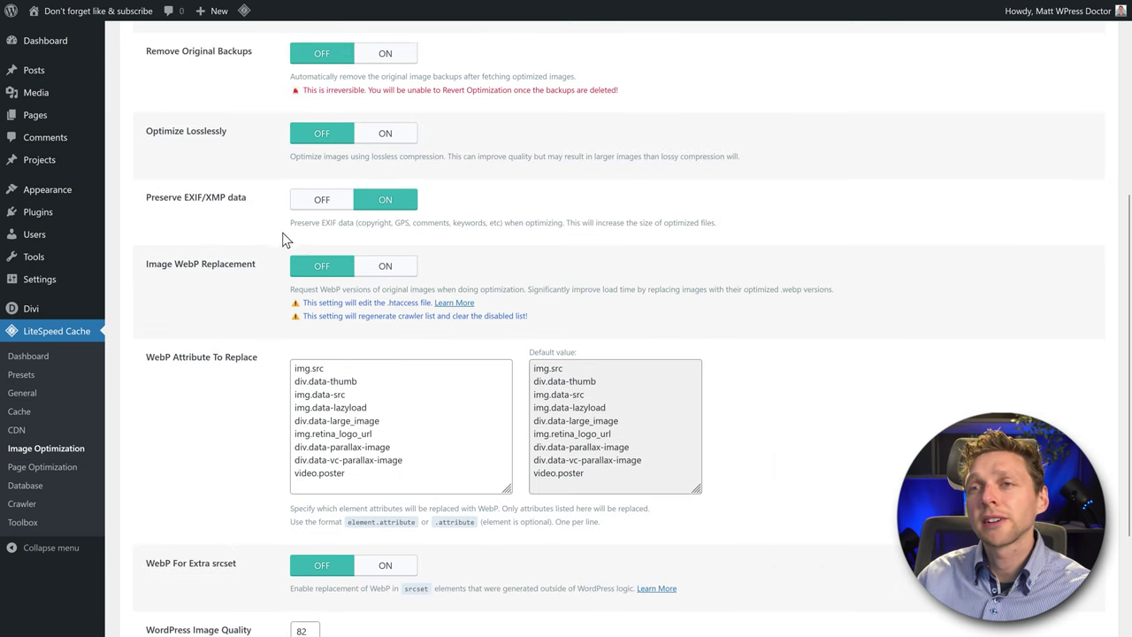
drag(356, 224, 511, 227)
click(510, 227)
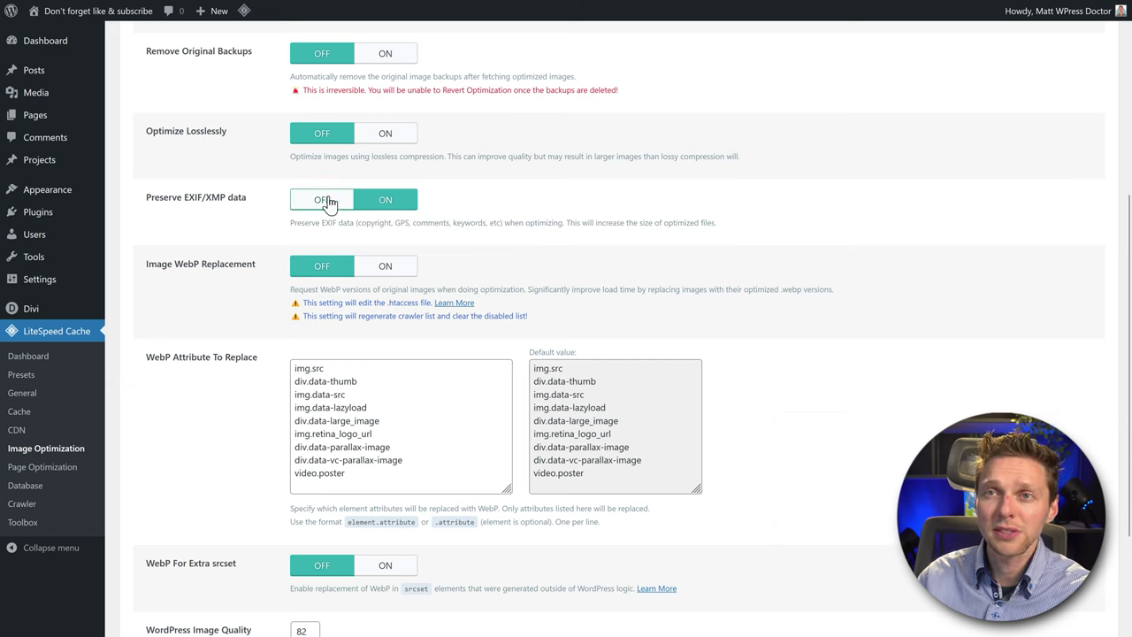
click(316, 203)
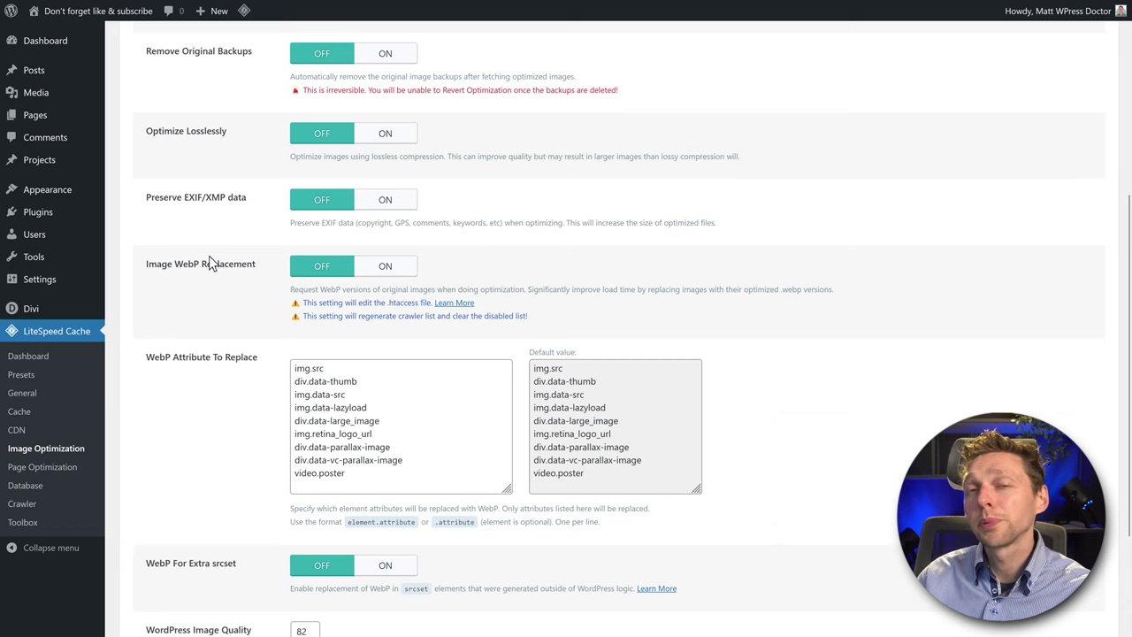
Step: Turn on Image WebP Replacement and WebP For Extra srcset, keeping the default WebP attribute list
click(371, 264)
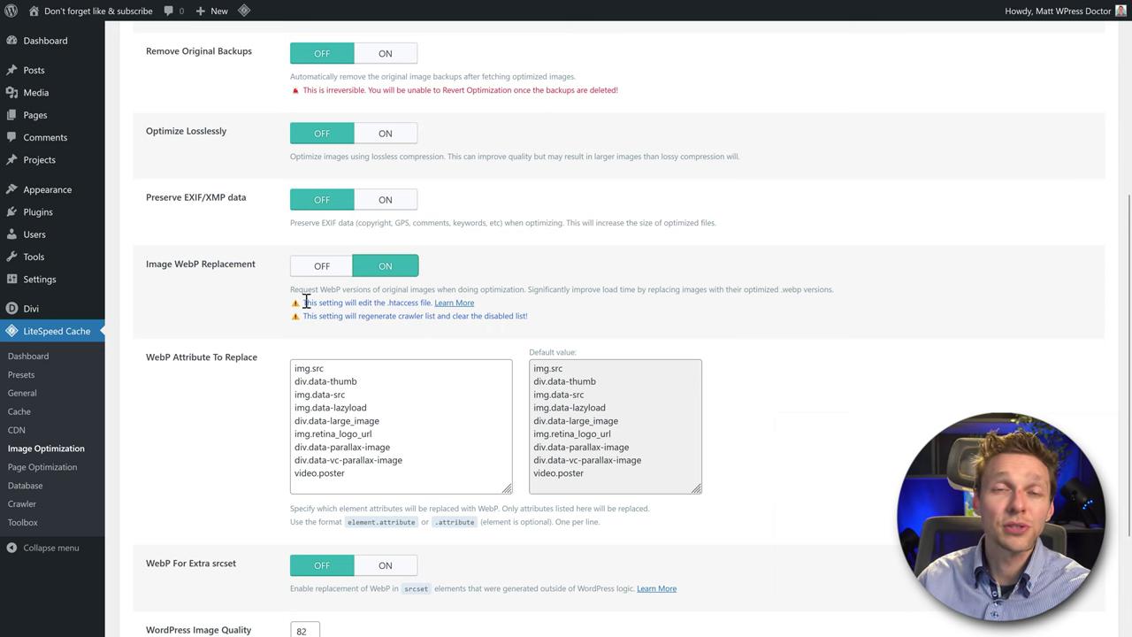
middle_click(261, 299)
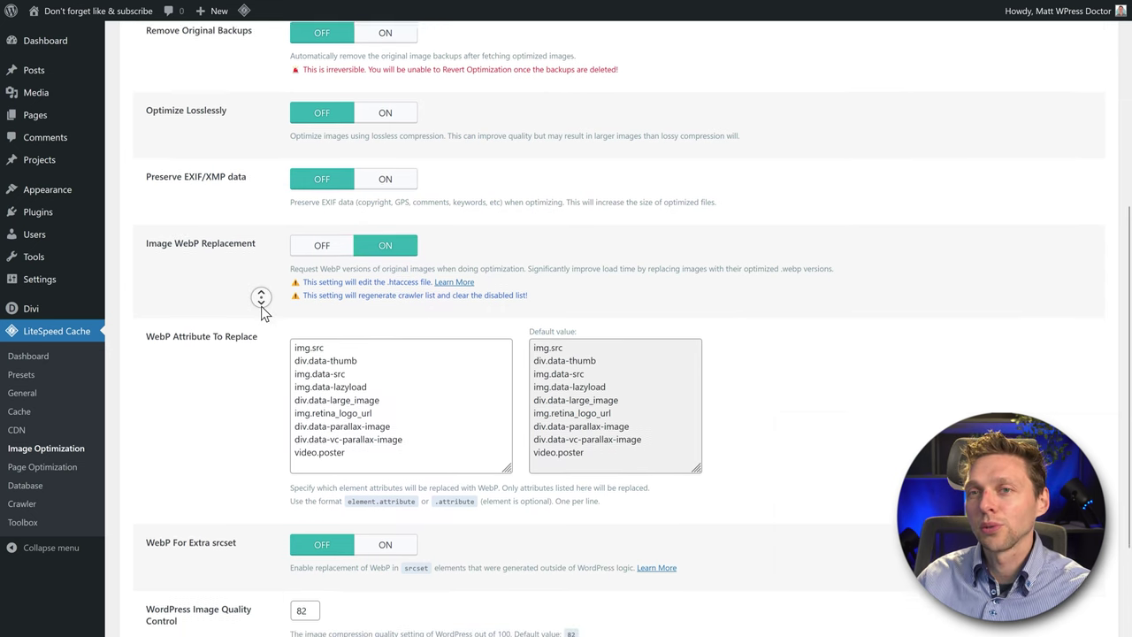
middle_click(263, 313)
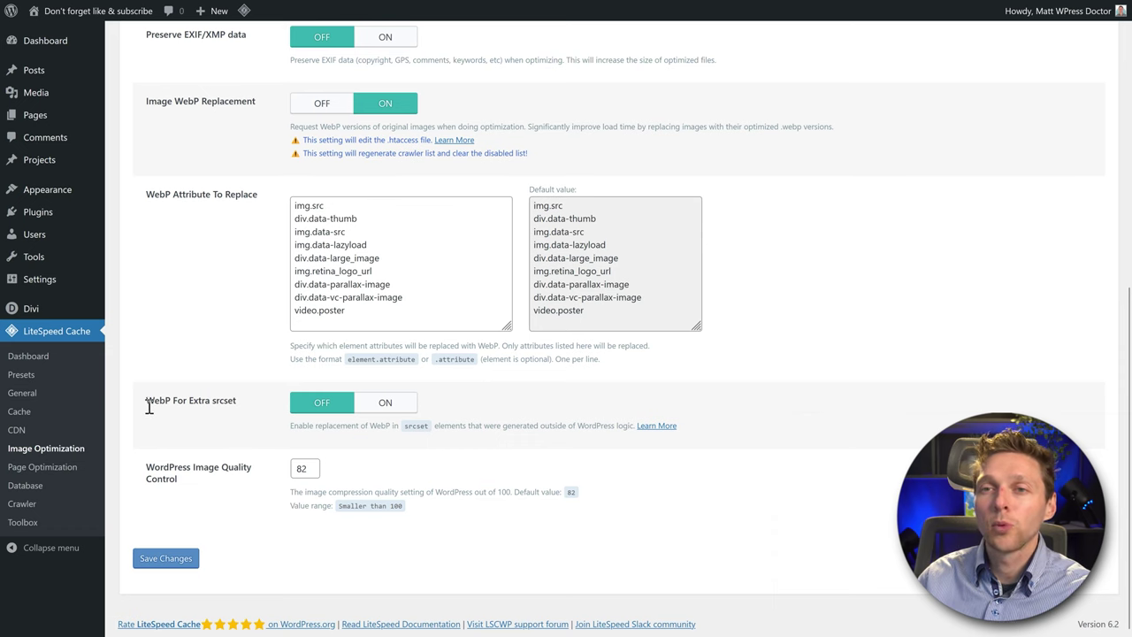
click(381, 408)
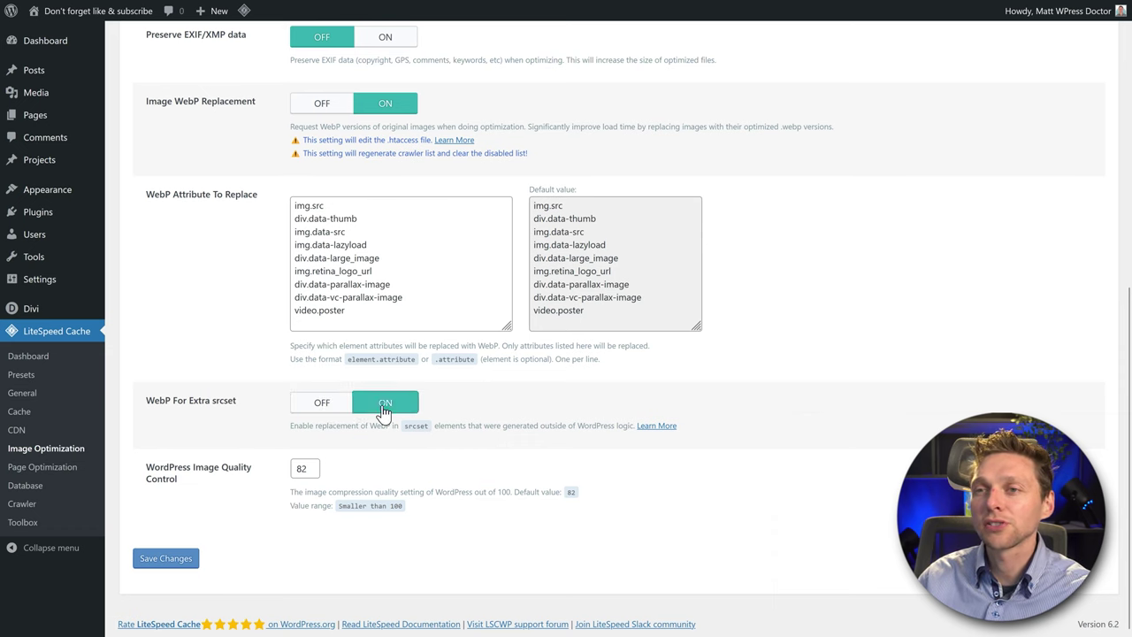
Step: Set WordPress Image Quality Control to 90
drag(147, 465, 201, 488)
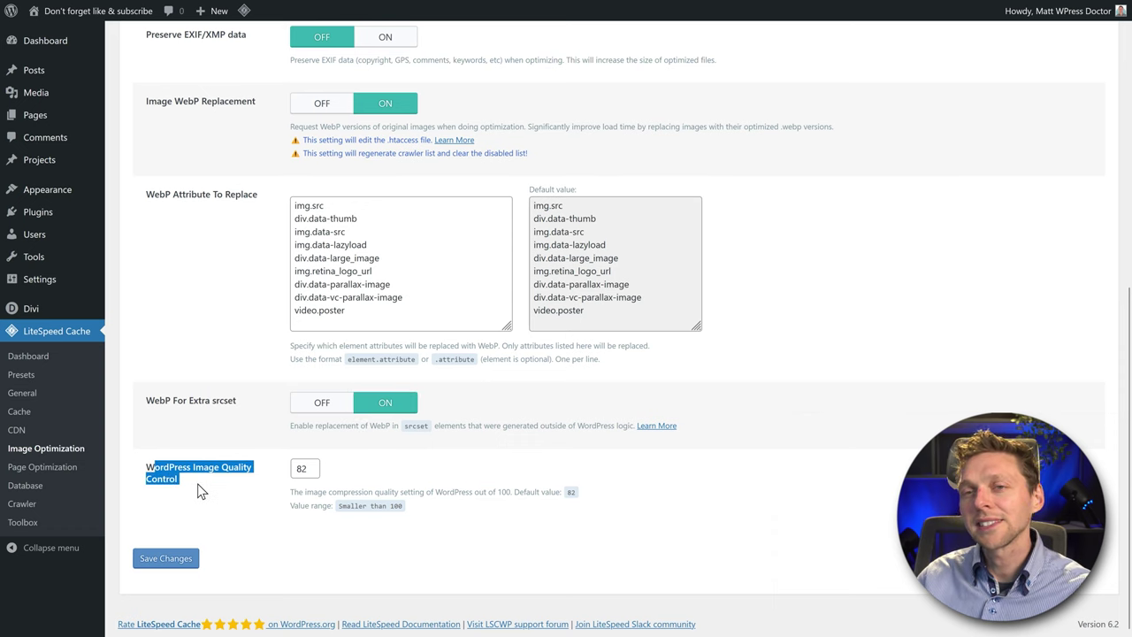
click(201, 491)
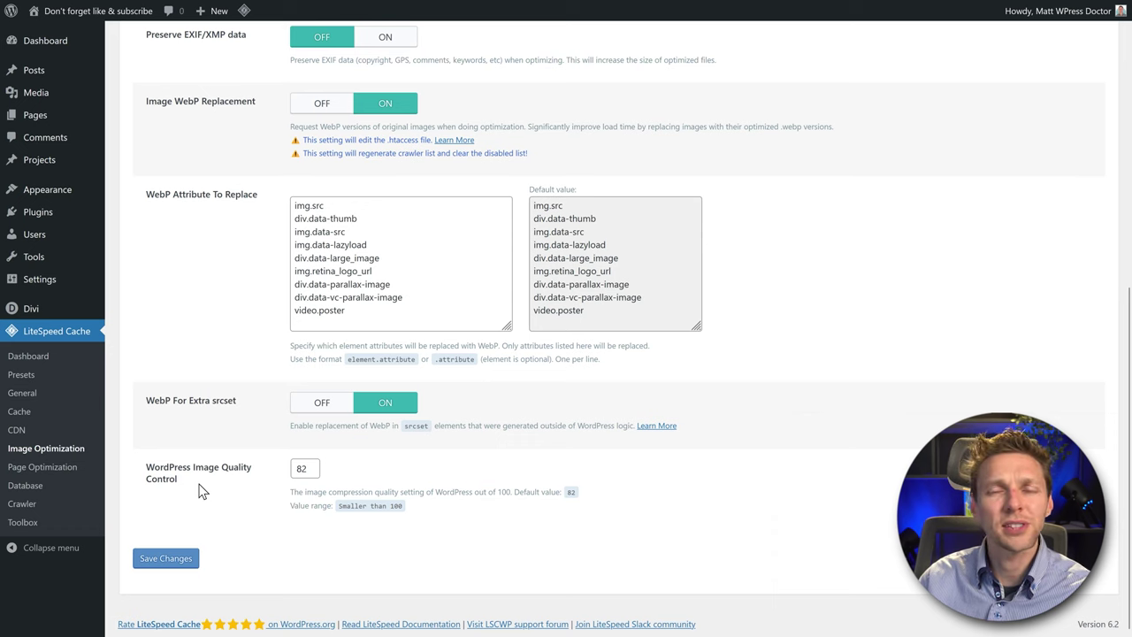
double_click(301, 469)
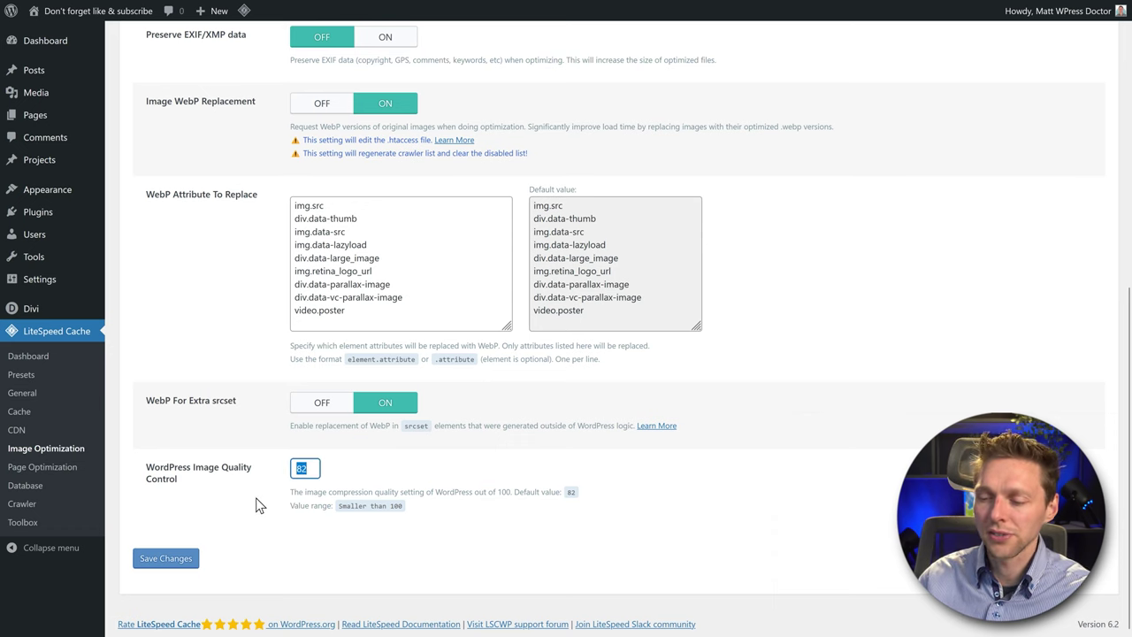
text(90)
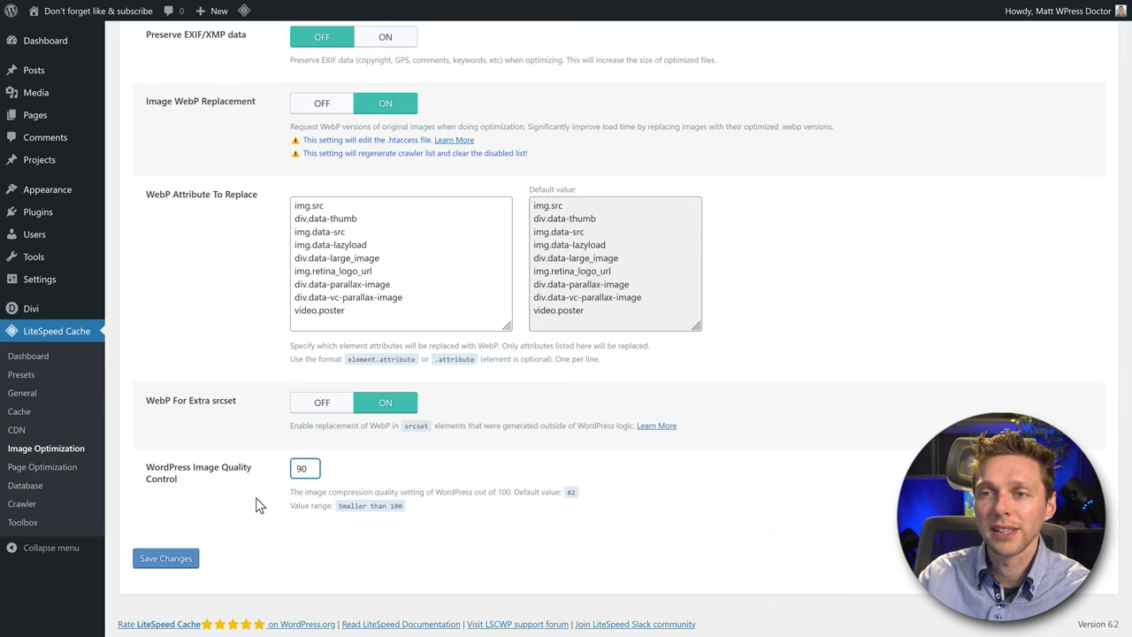
Step: Set WordPress Image Quality Control to 80 and save the Image Optimization settings
double_click(301, 469)
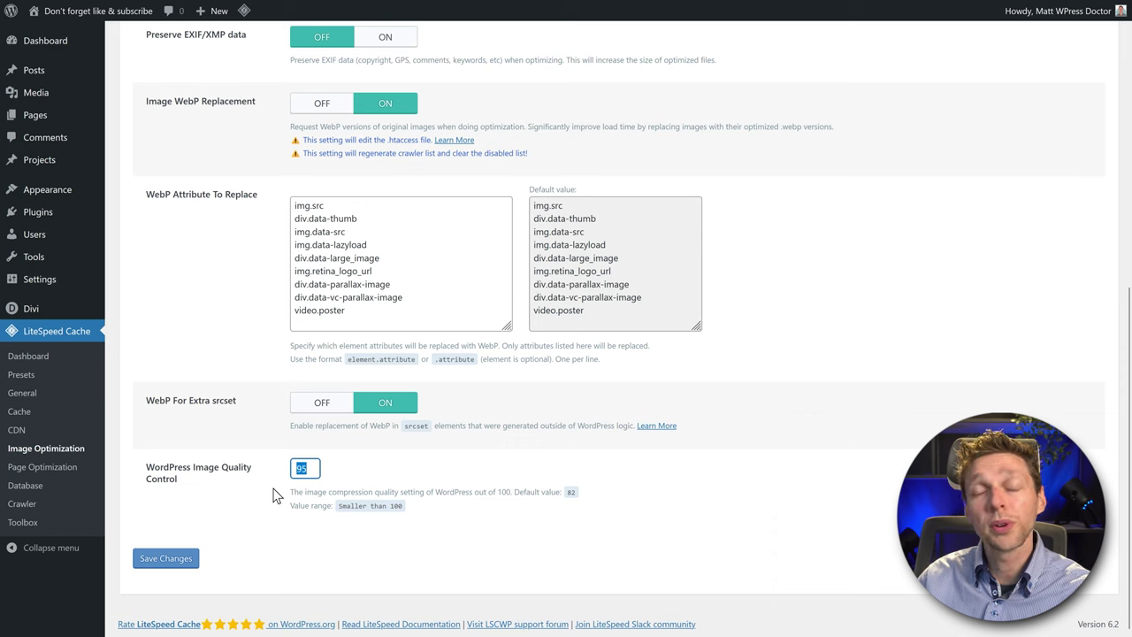
text(80)
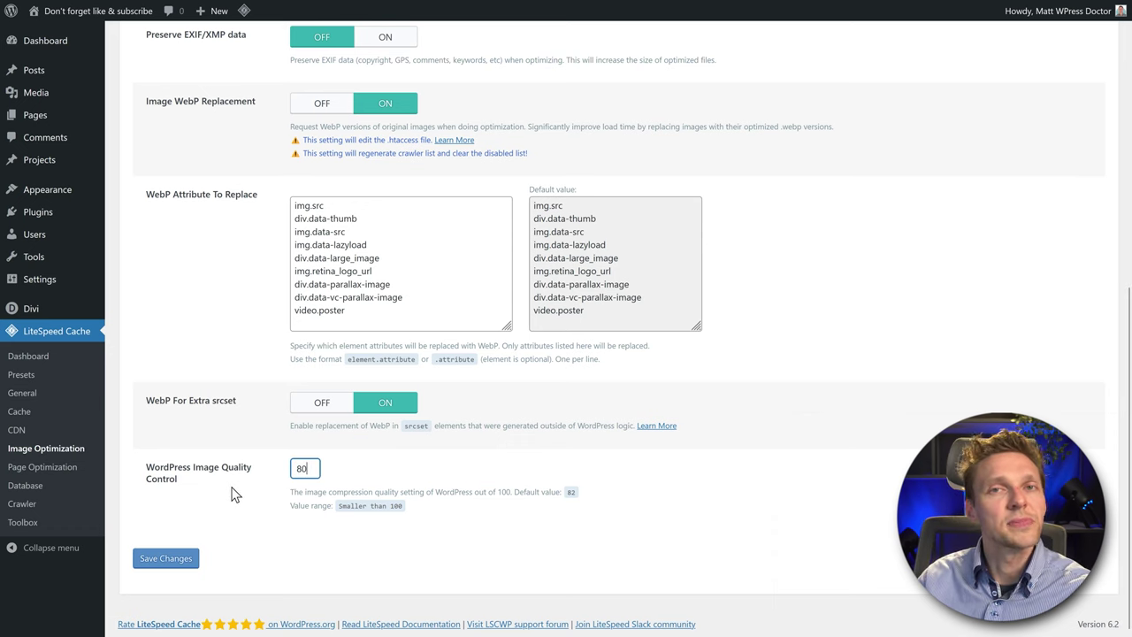
click(168, 564)
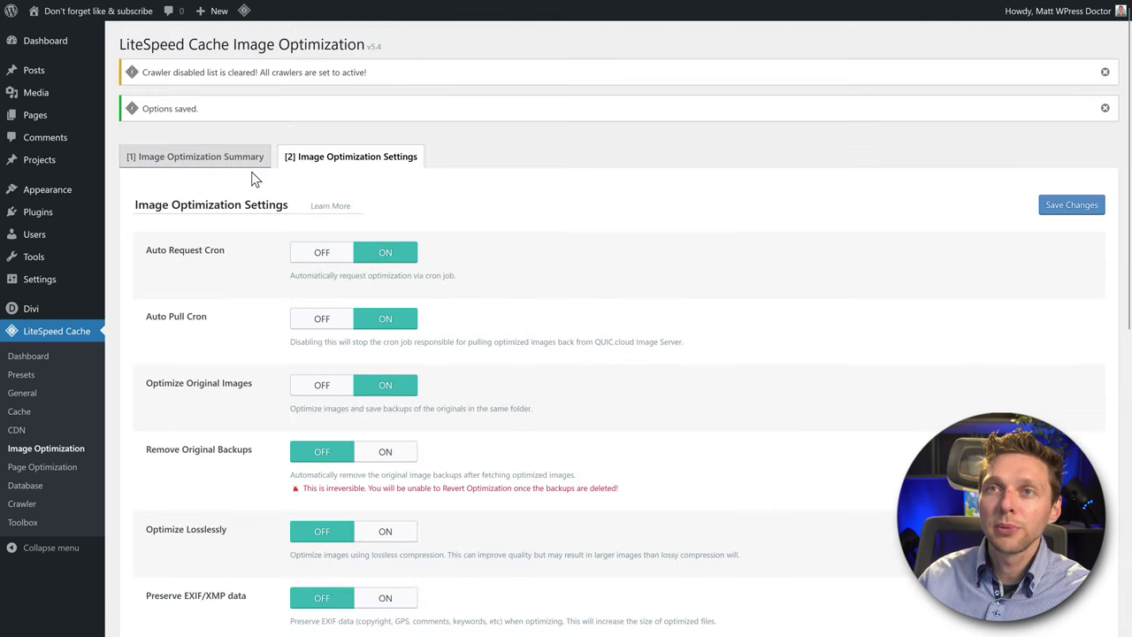
Step: Send an image optimization request to the QUIC.cloud server from the Image Optimization Summary
click(213, 159)
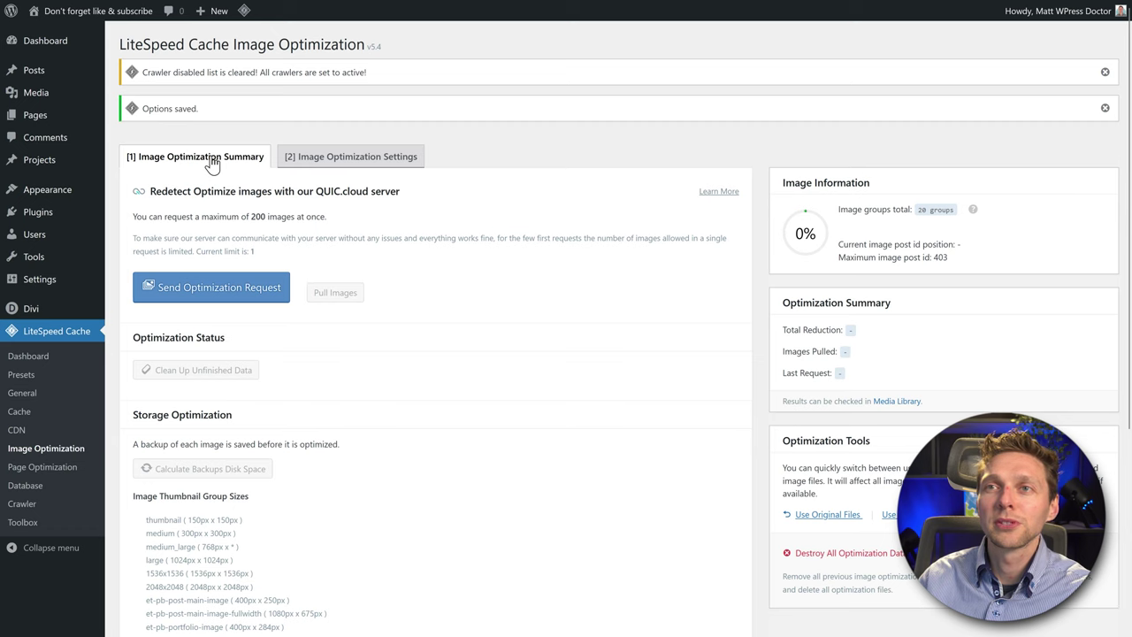
click(211, 297)
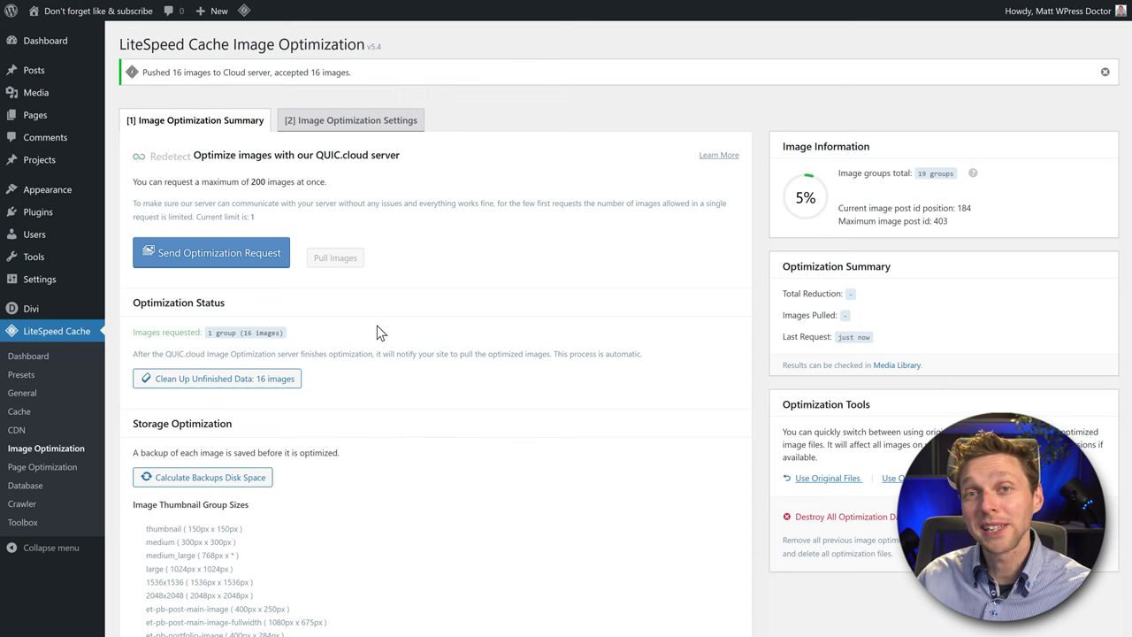
drag(202, 332, 285, 333)
click(301, 338)
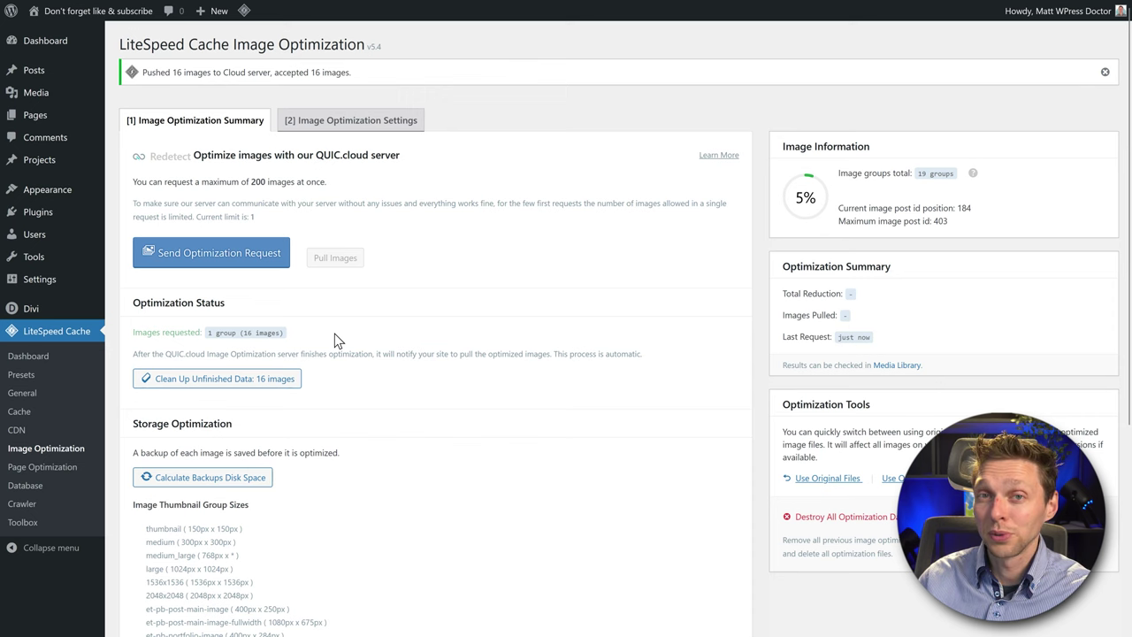
Step: Turn on CSS Minify and CSS Combine in the Page Optimization CSS settings
click(49, 469)
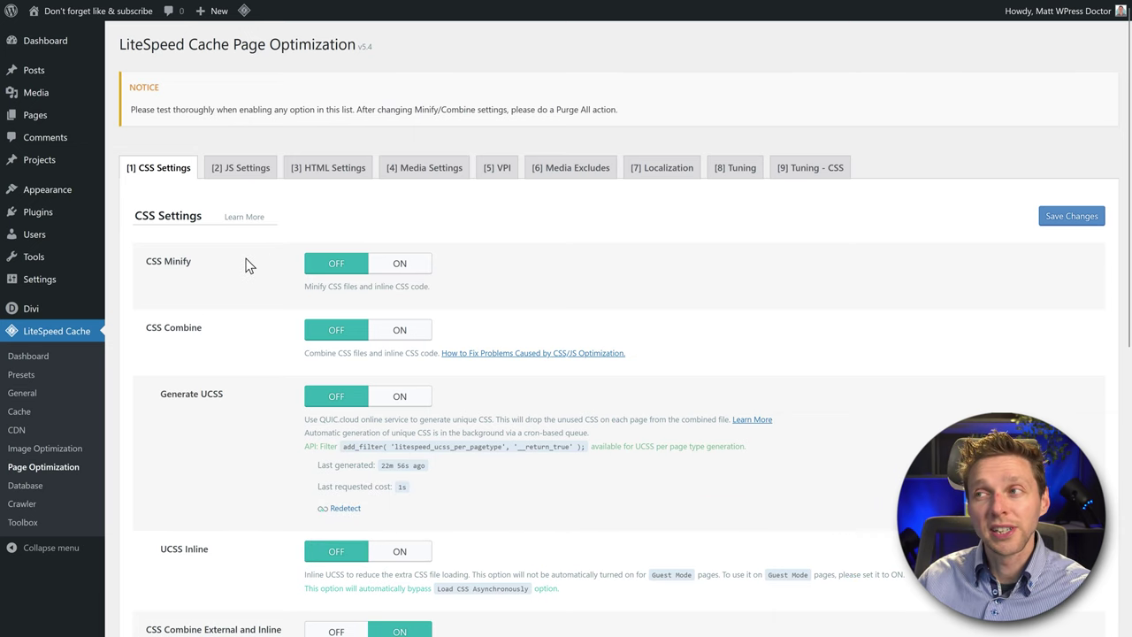
click(406, 271)
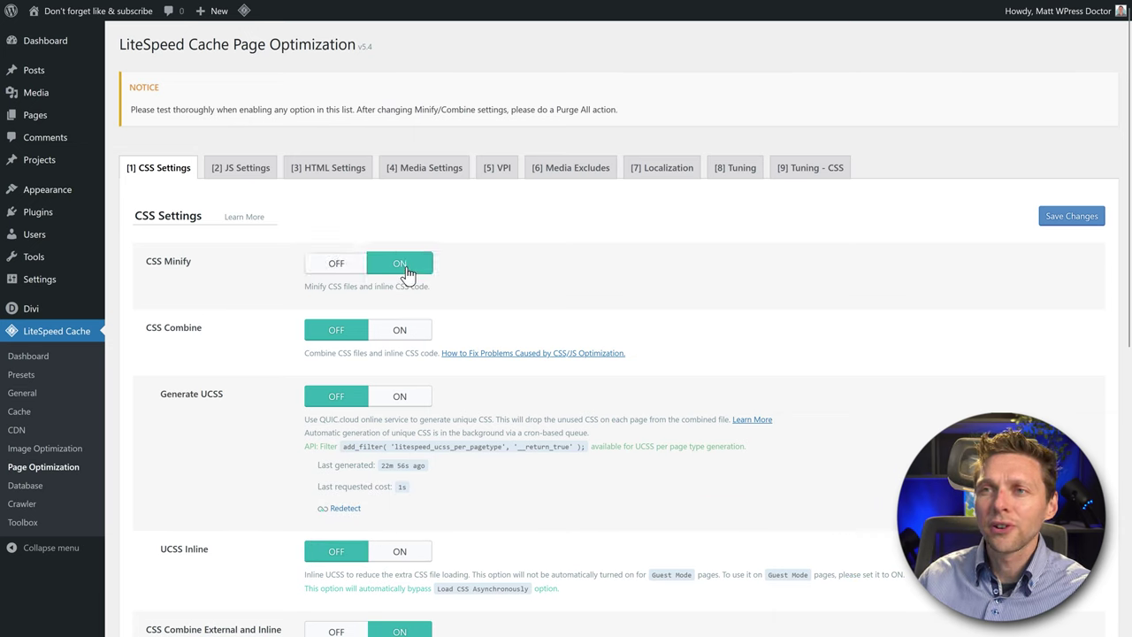
click(407, 334)
middle_click(494, 314)
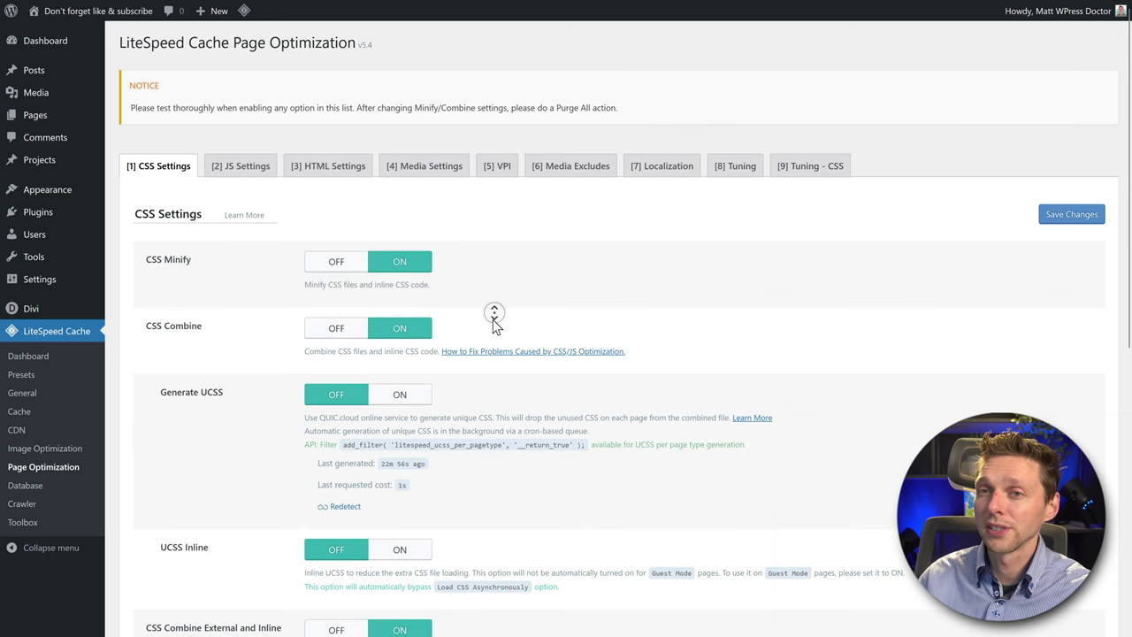
middle_click(491, 326)
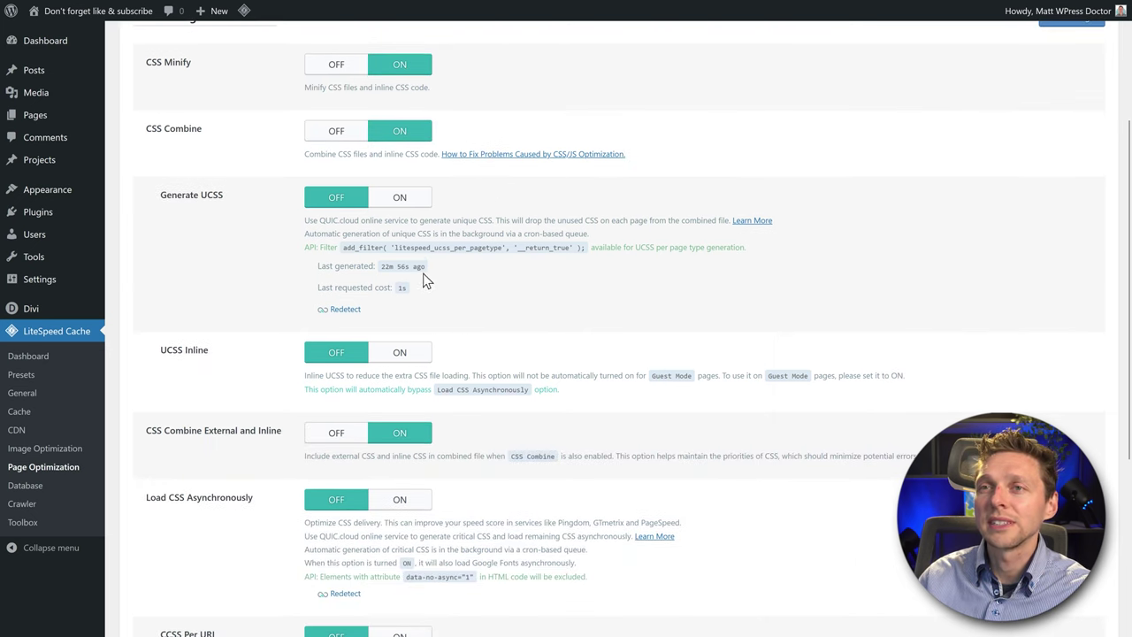
Step: Turn on Generate UCSS and UCSS Inline, with CSS Combine kept on
click(401, 198)
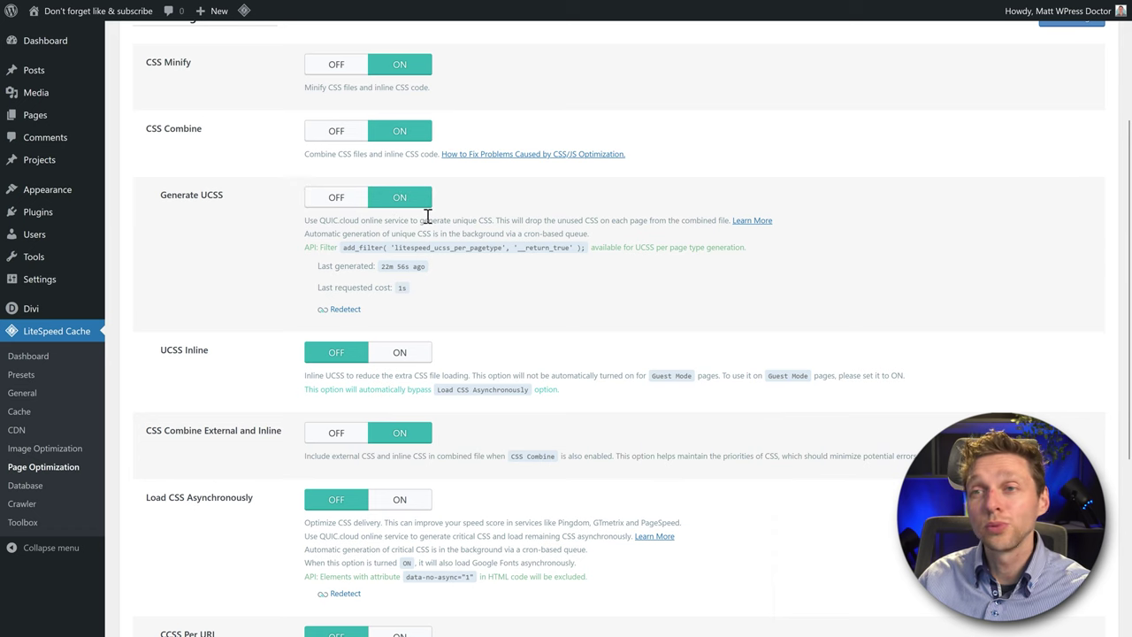
click(402, 354)
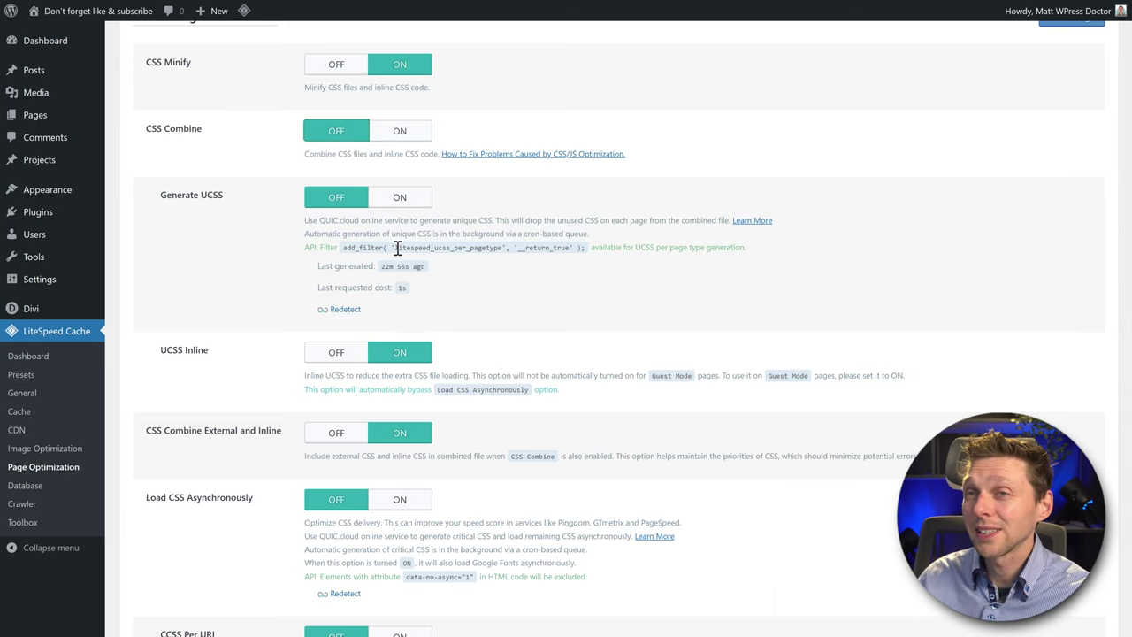
click(398, 133)
click(399, 193)
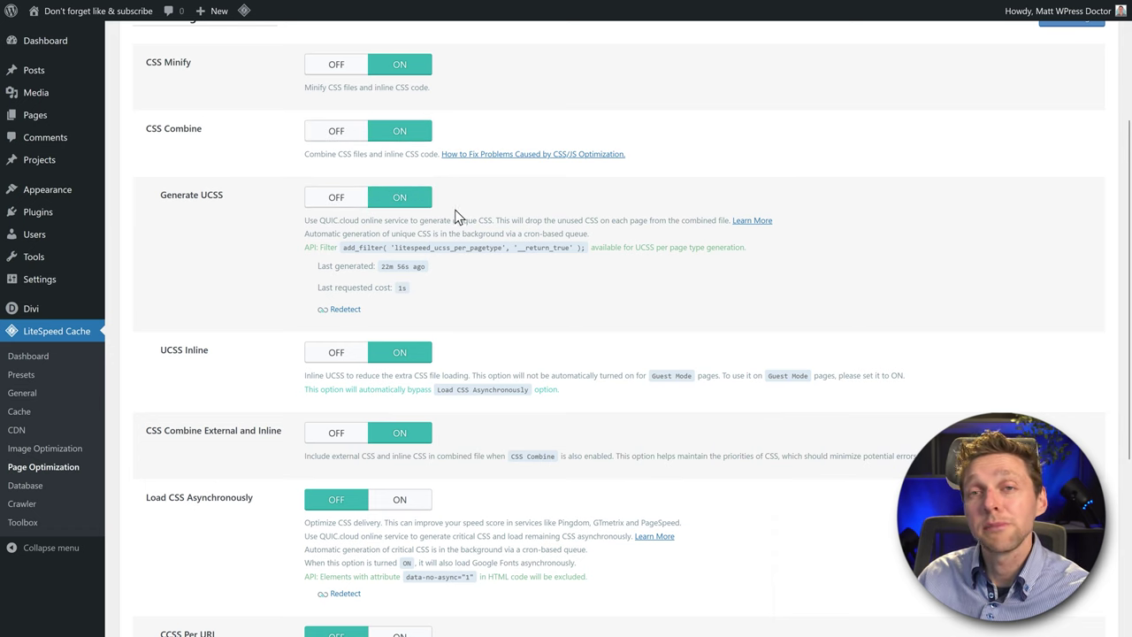
Step: Turn on Load CSS Asynchronously and CCSS Per URL, set Font Display Optimization to Swap, and save the CSS settings
scroll(436, 221, down, 4)
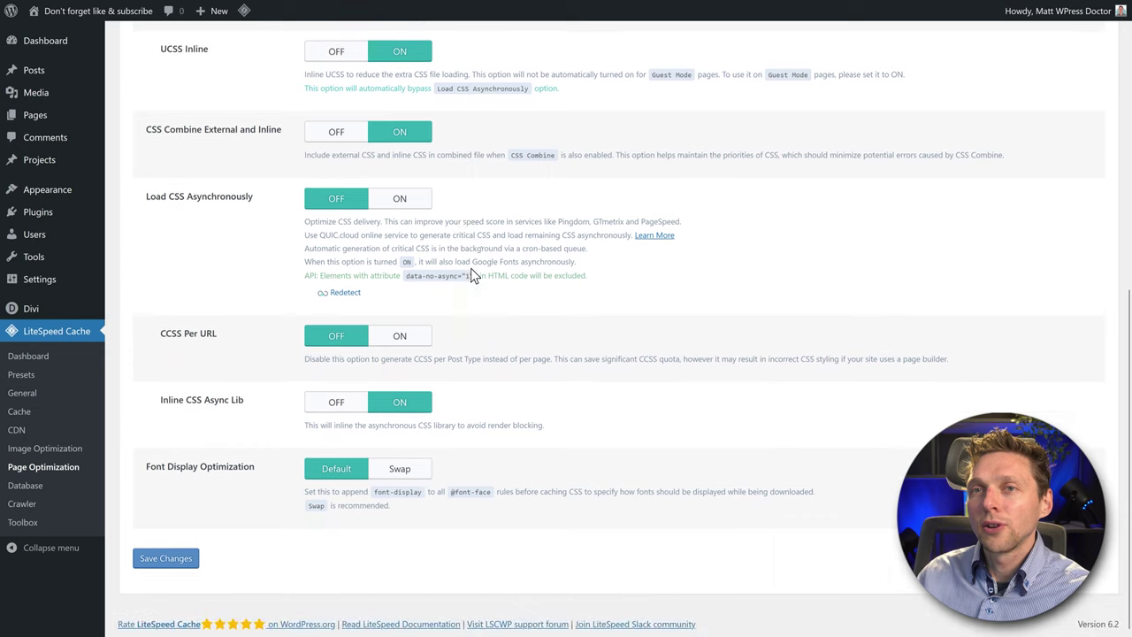
click(390, 204)
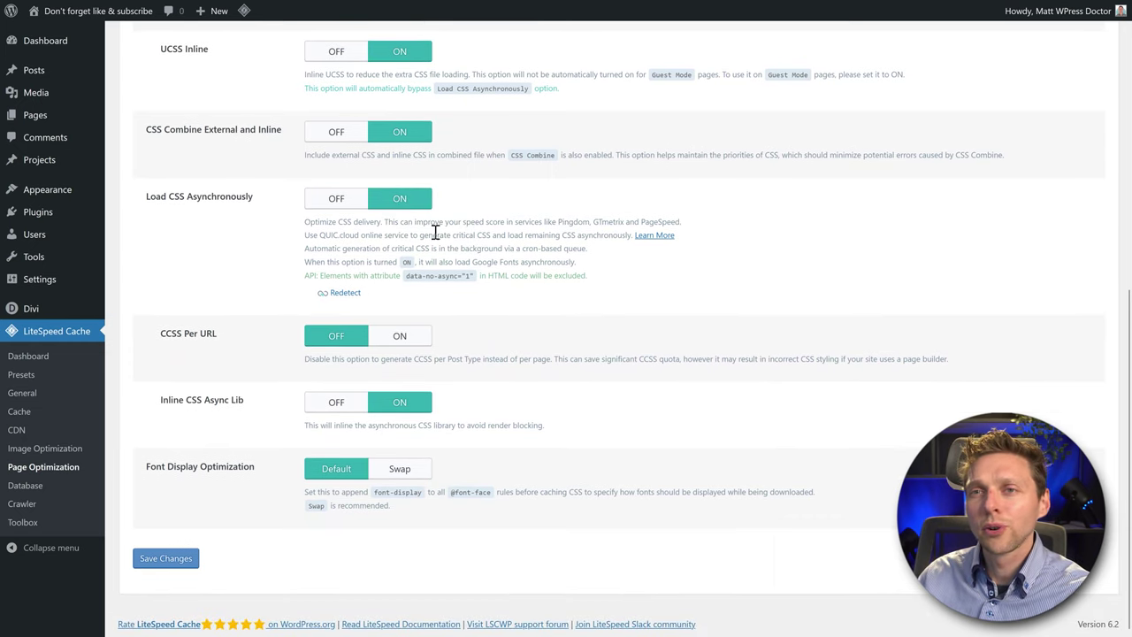
click(389, 341)
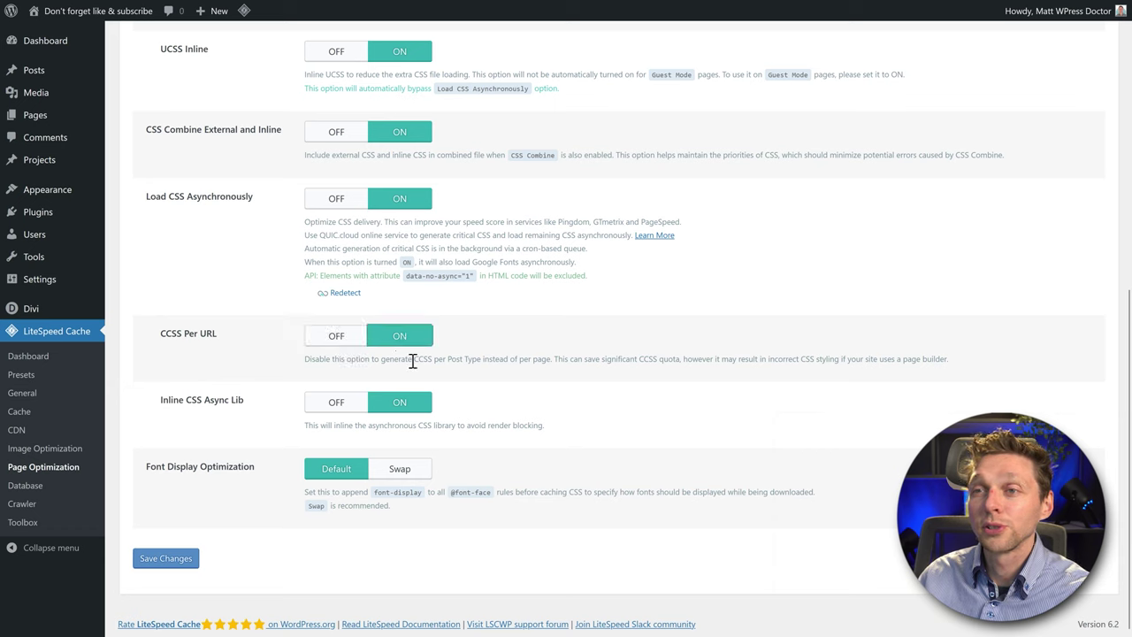
click(338, 341)
click(405, 345)
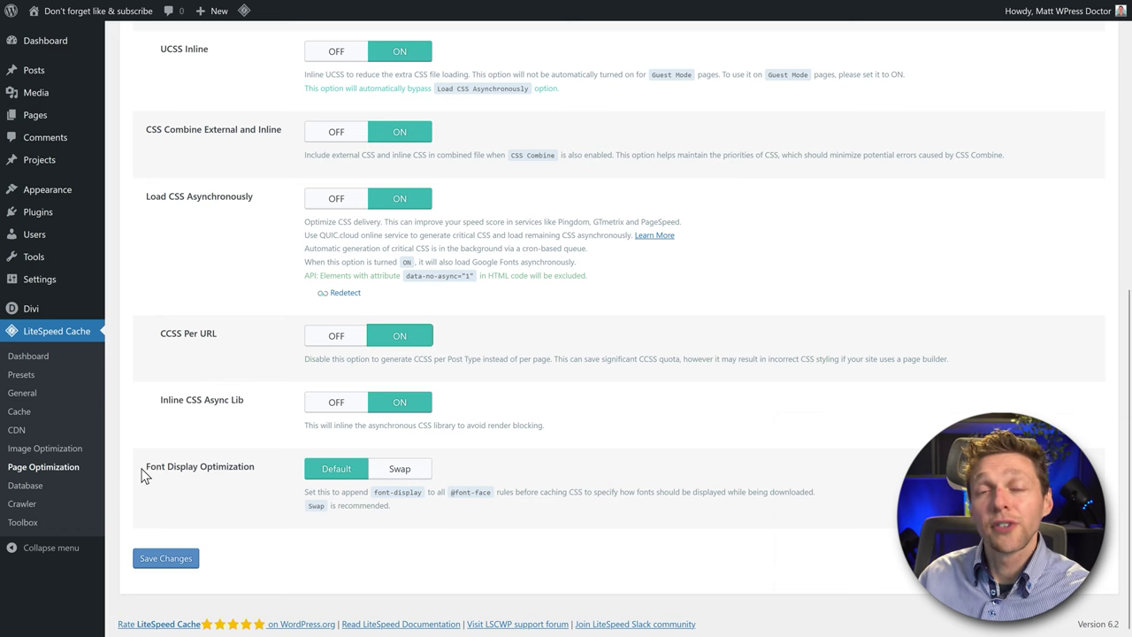
click(397, 470)
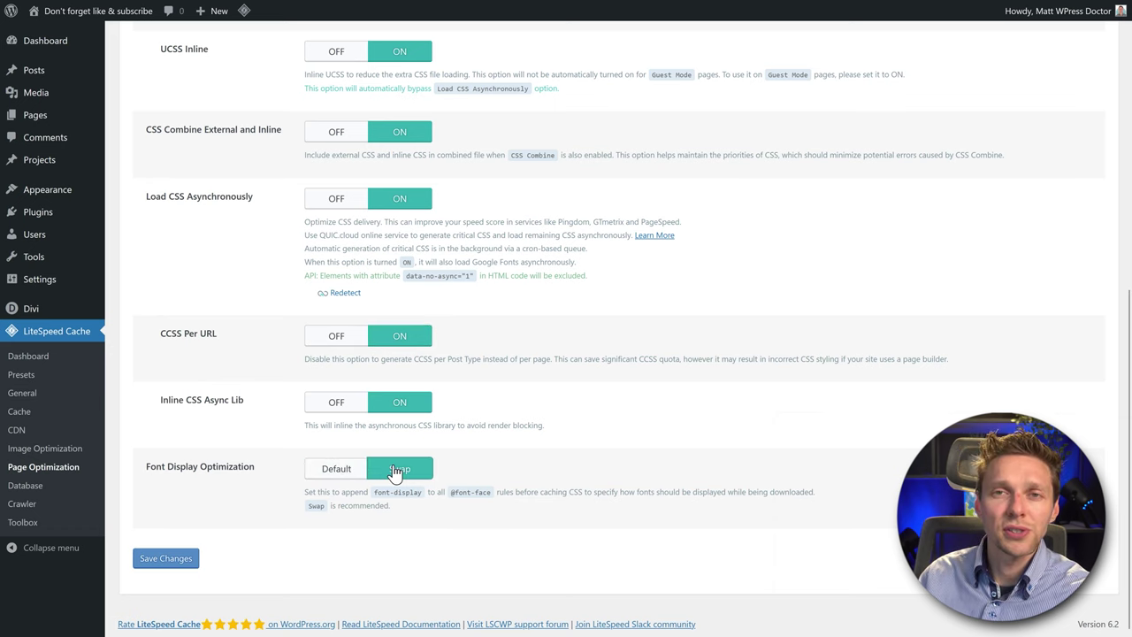
click(166, 558)
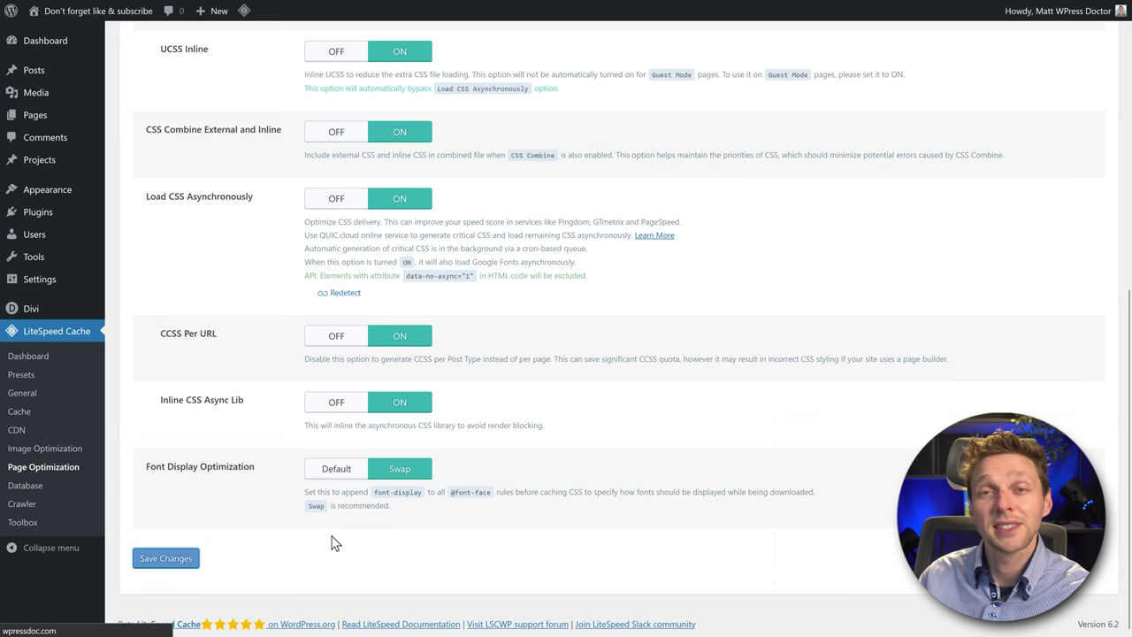
Step: Turn on JS Minify and JS Combine in the Page Optimization JS settings
click(237, 198)
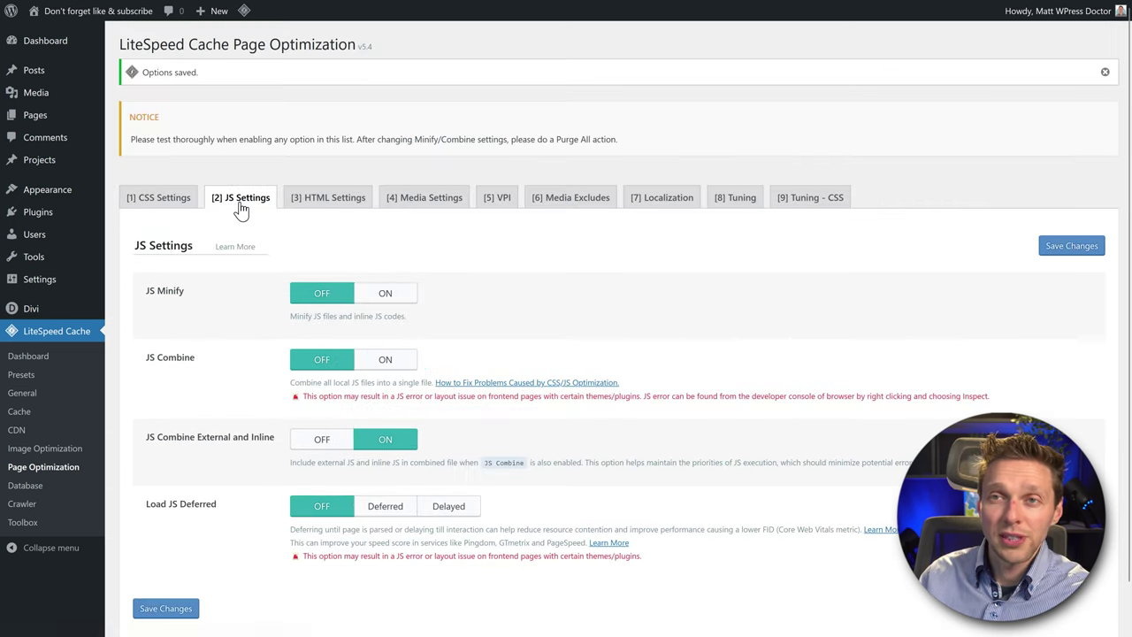
click(386, 298)
click(386, 361)
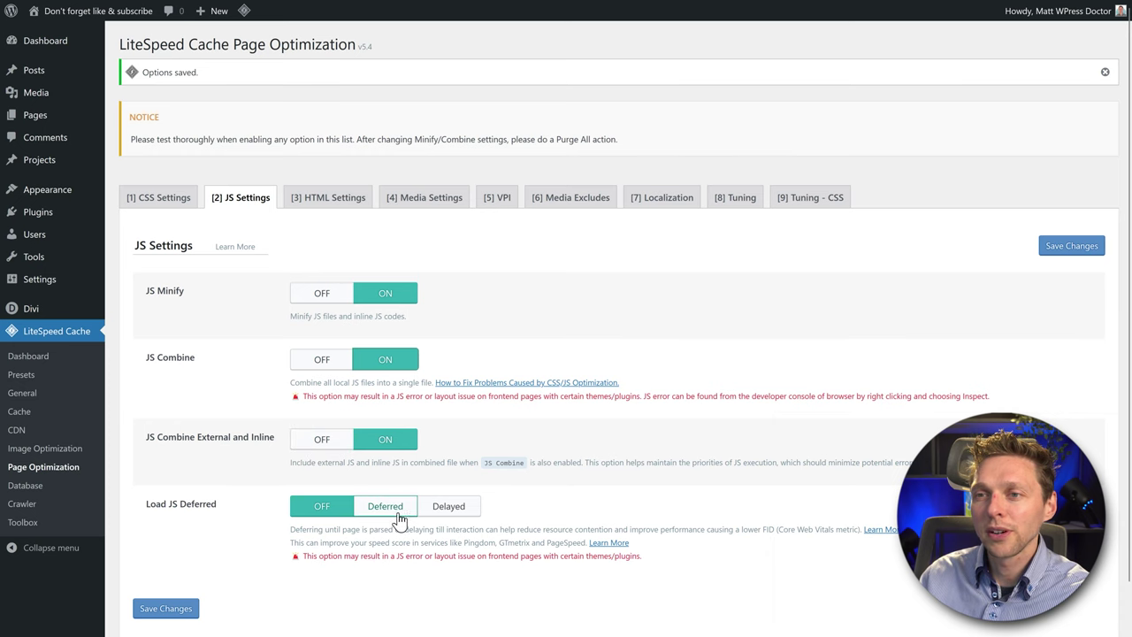
Step: Set Load JS Deferred to Deferred, save the JS settings and purge all LiteSpeed caches
click(385, 506)
scroll(179, 559, down, 2)
click(180, 558)
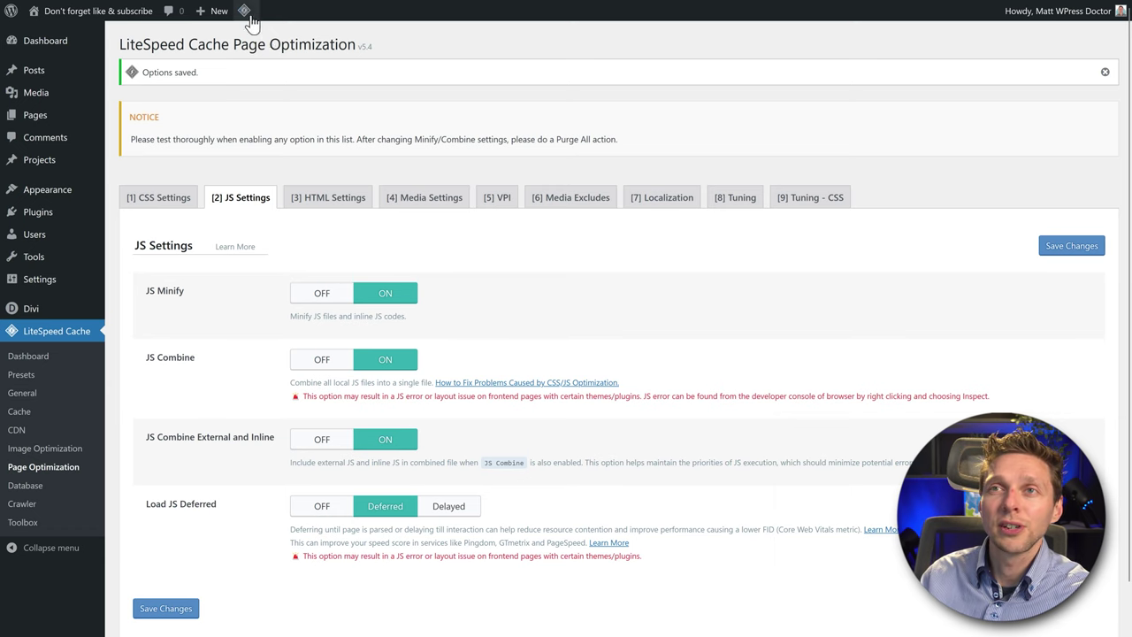
mouse_move(245, 13)
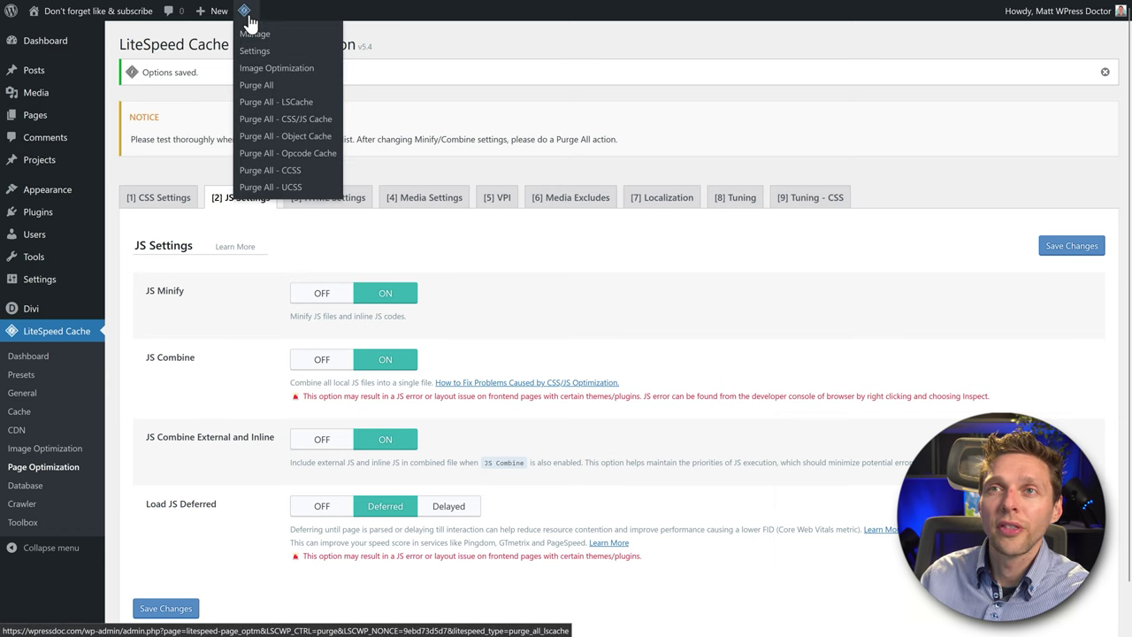
click(256, 85)
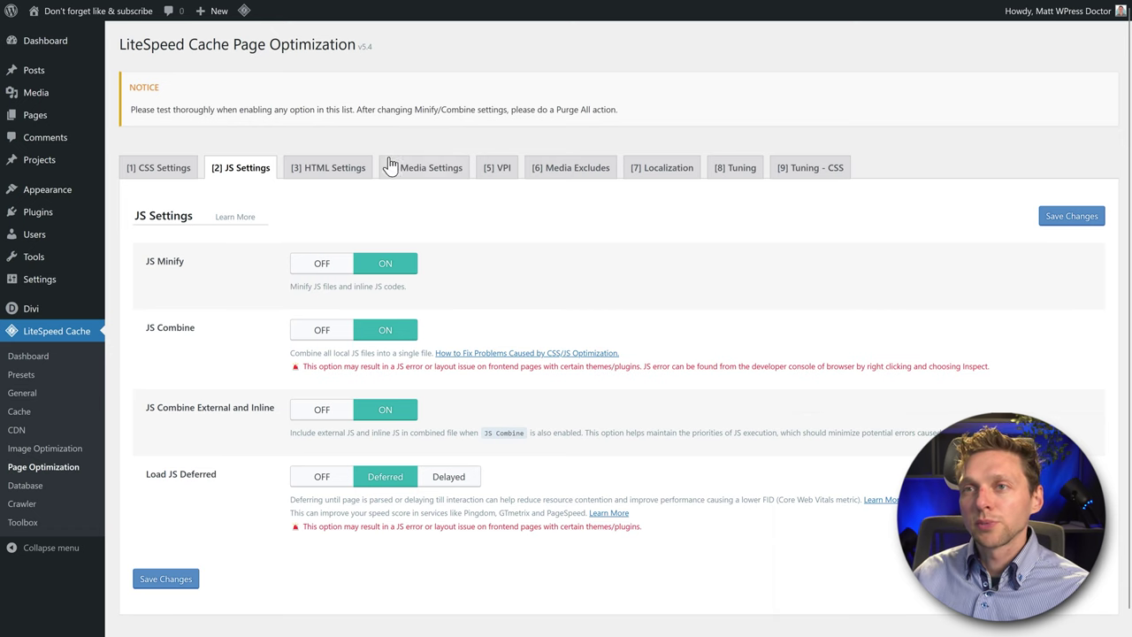
Step: Turn on HTML Minify and DNS Prefetch Control in the Page Optimization HTML settings
click(326, 179)
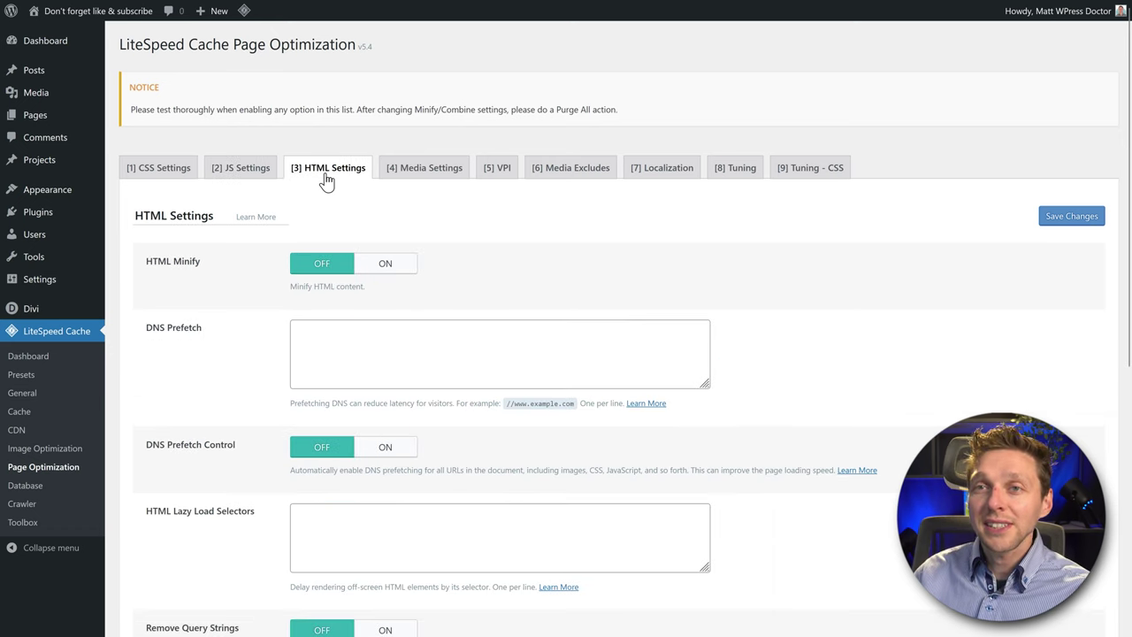
click(389, 265)
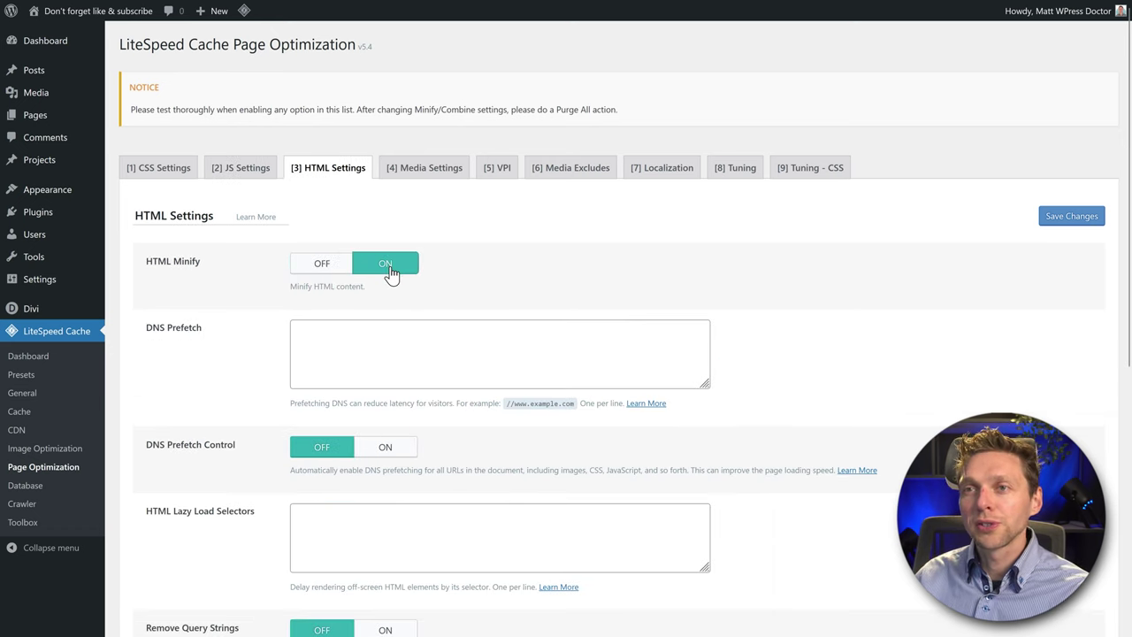
click(458, 292)
scroll(458, 291, down, 2)
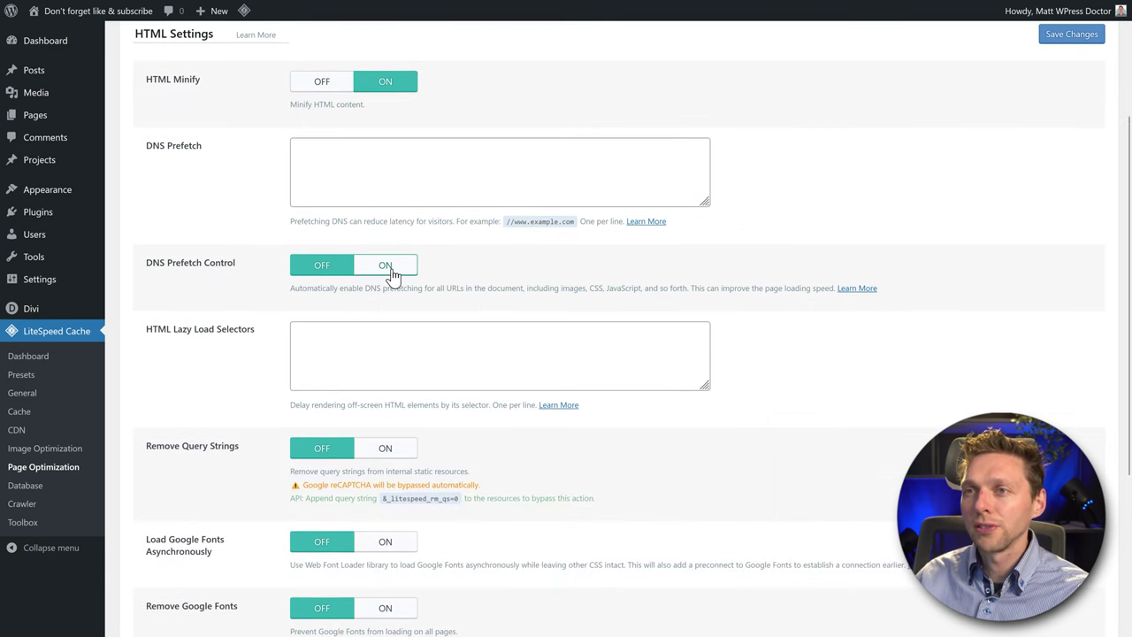
click(390, 268)
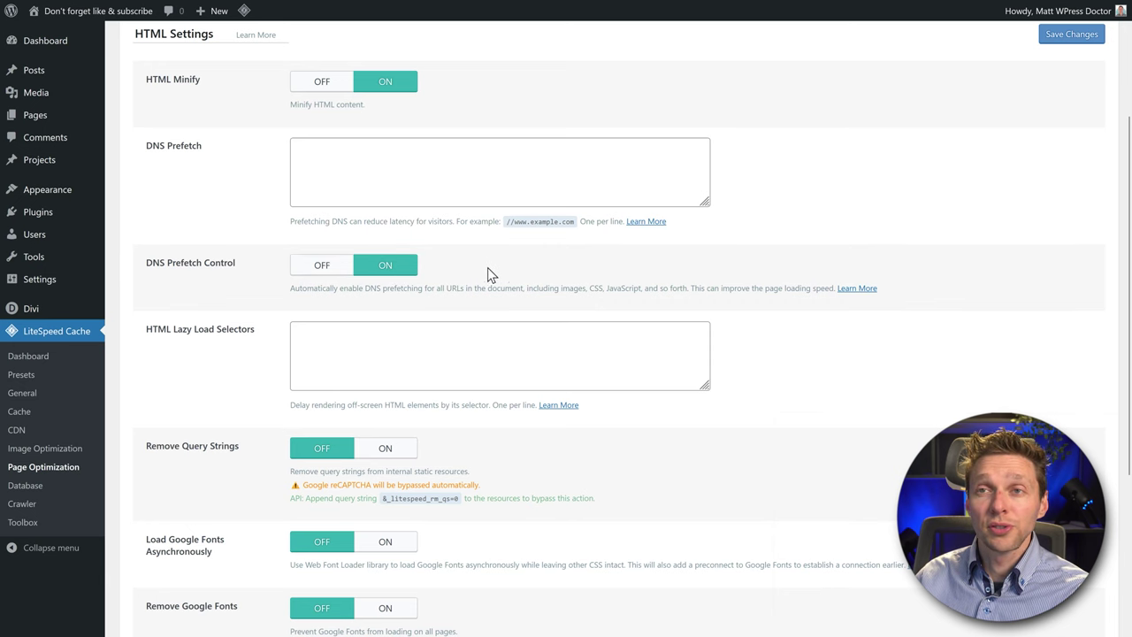
Step: Turn on Remove Query Strings, Load Google Fonts Asynchronously, Remove Google Fonts, Remove WordPress Emoji and Remove Noscript Tags, and save the HTML settings
scroll(472, 274, down, 2)
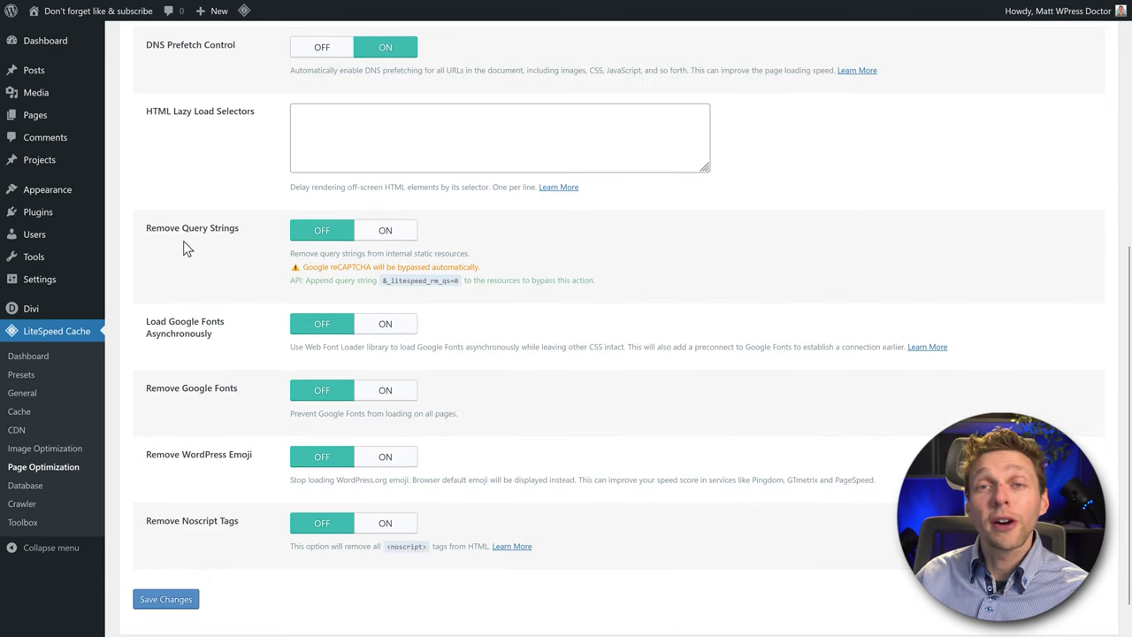
click(391, 237)
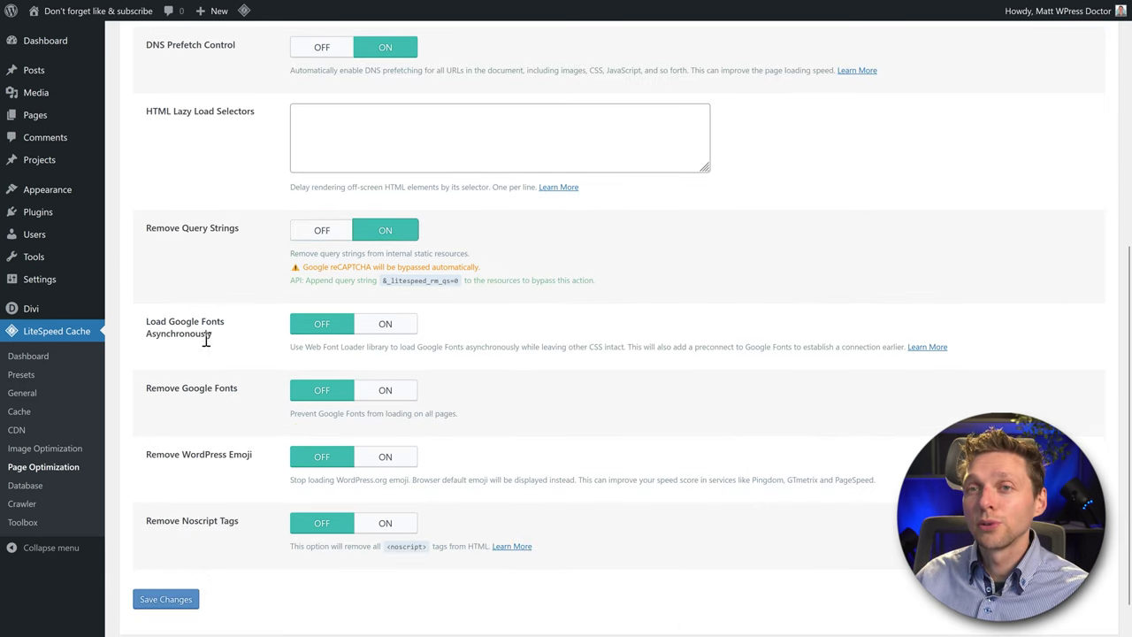
click(363, 333)
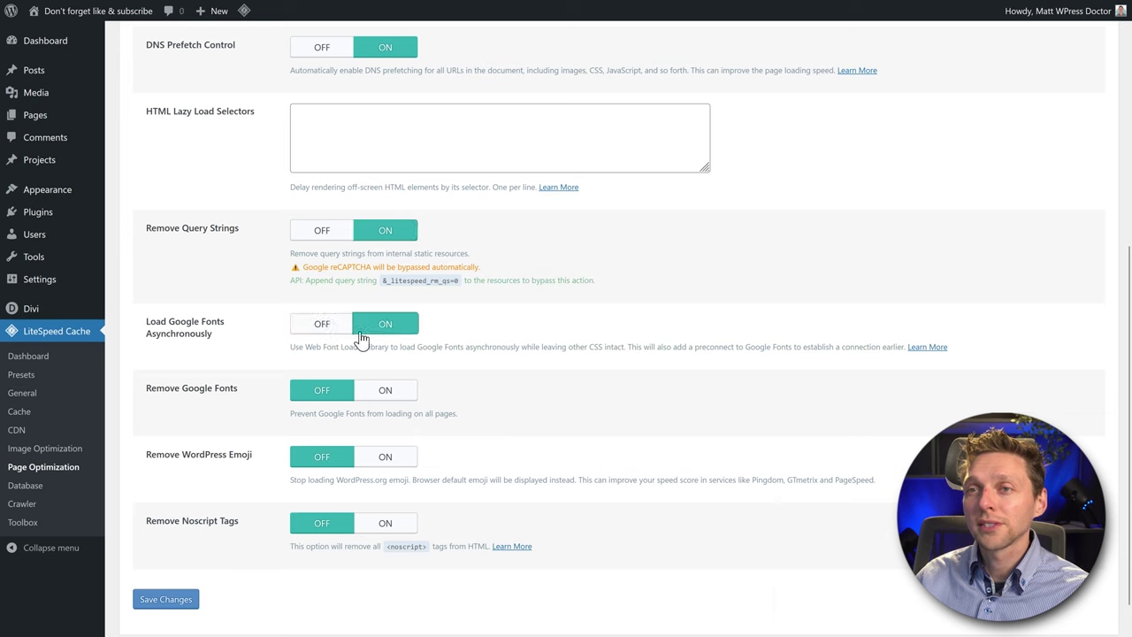
click(398, 393)
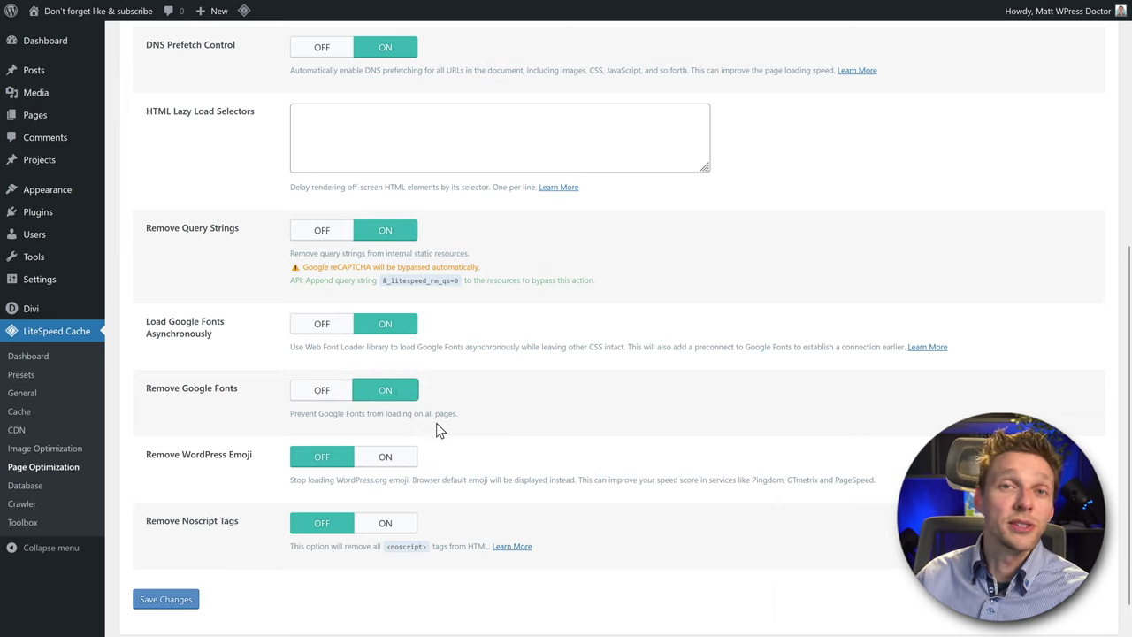
click(367, 465)
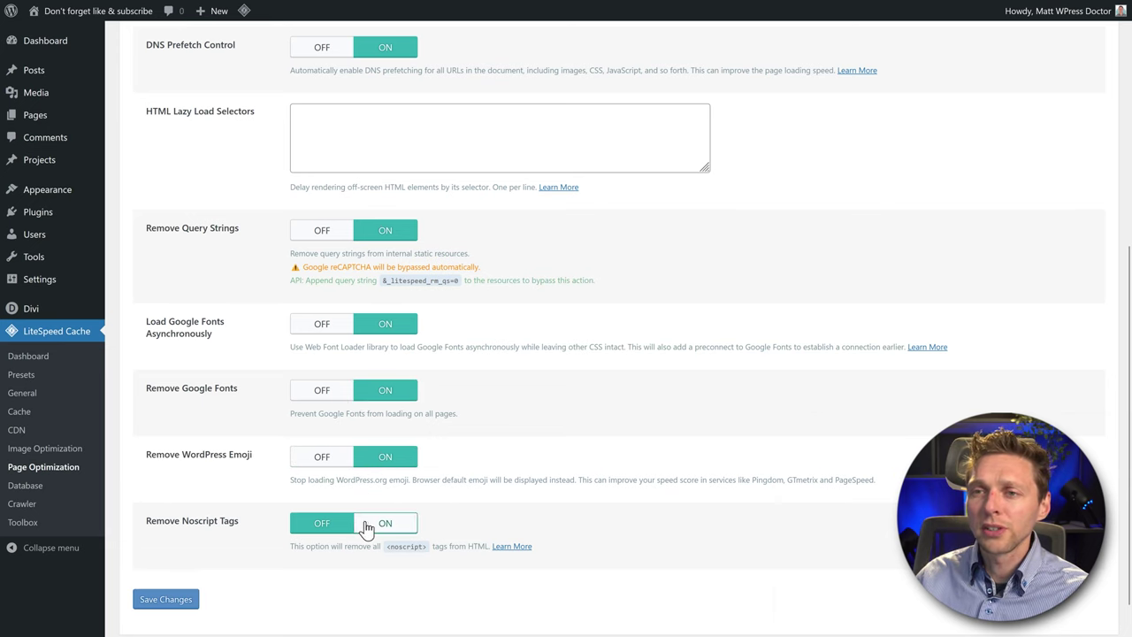
click(367, 526)
click(194, 599)
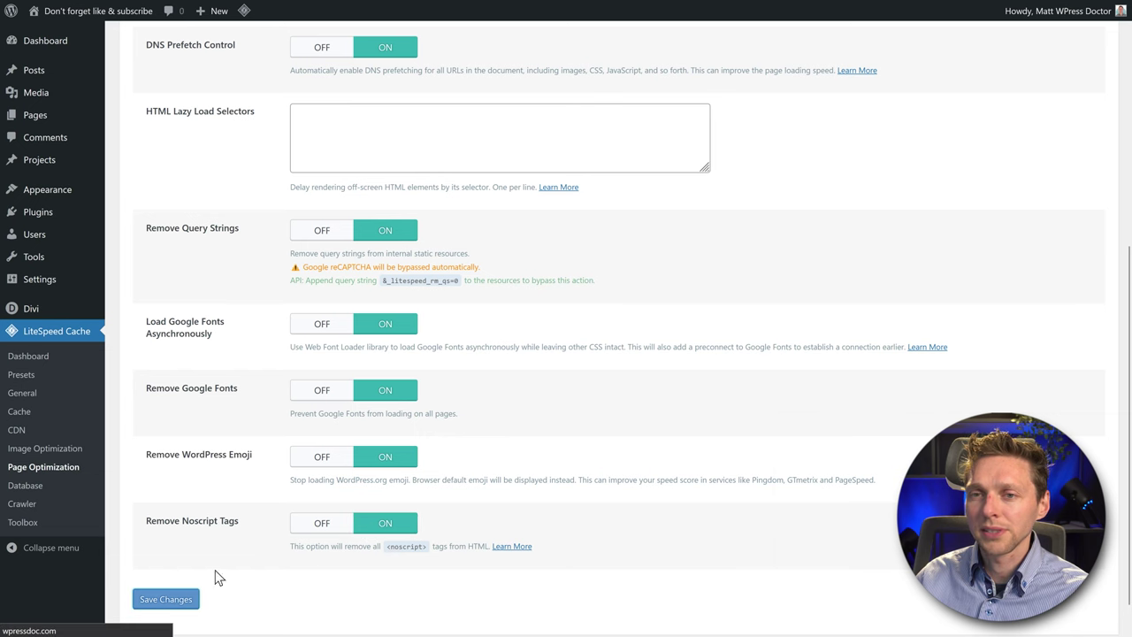
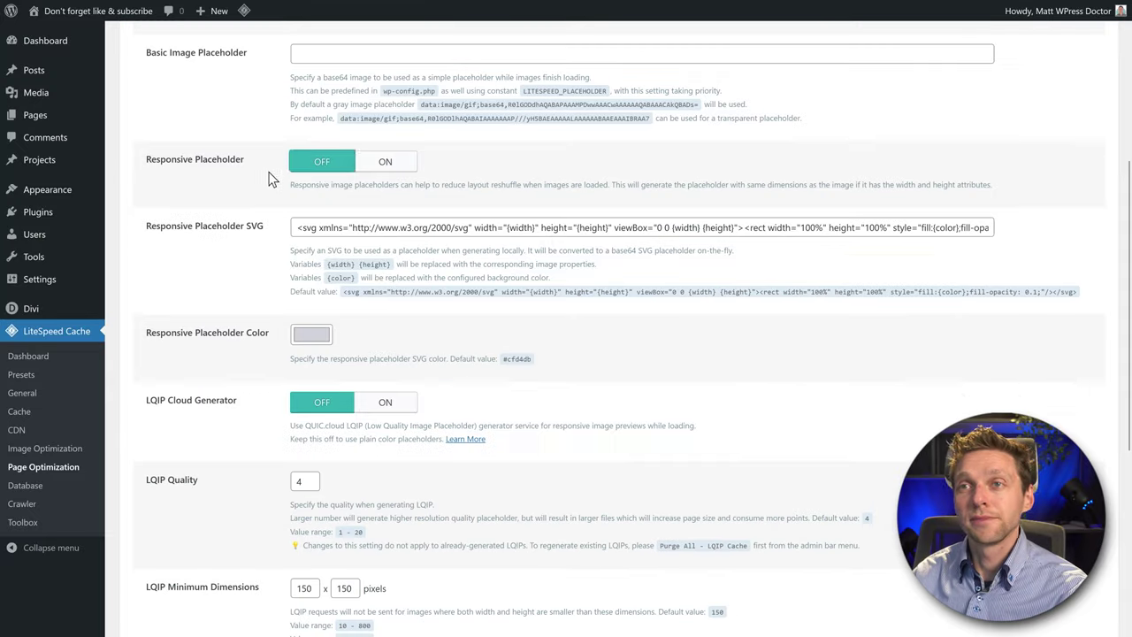
Step: Turn on Responsive Placeholder in the Media settings and set the Responsive Placeholder Color to white (RGB 255, 255, 255)
click(383, 170)
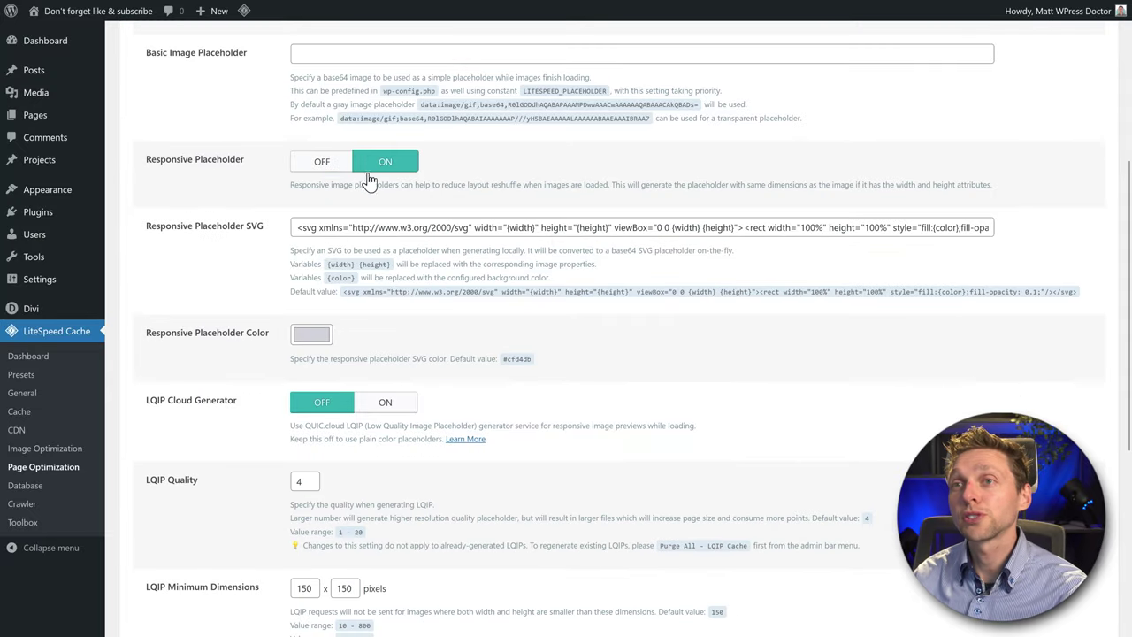
drag(414, 184, 506, 186)
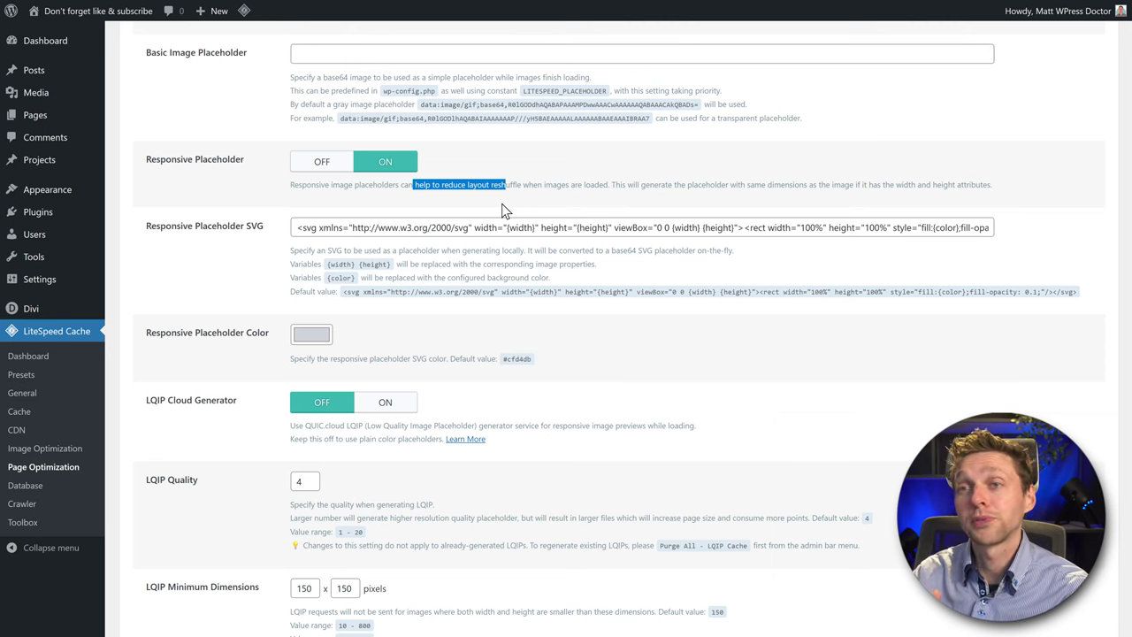
click(310, 336)
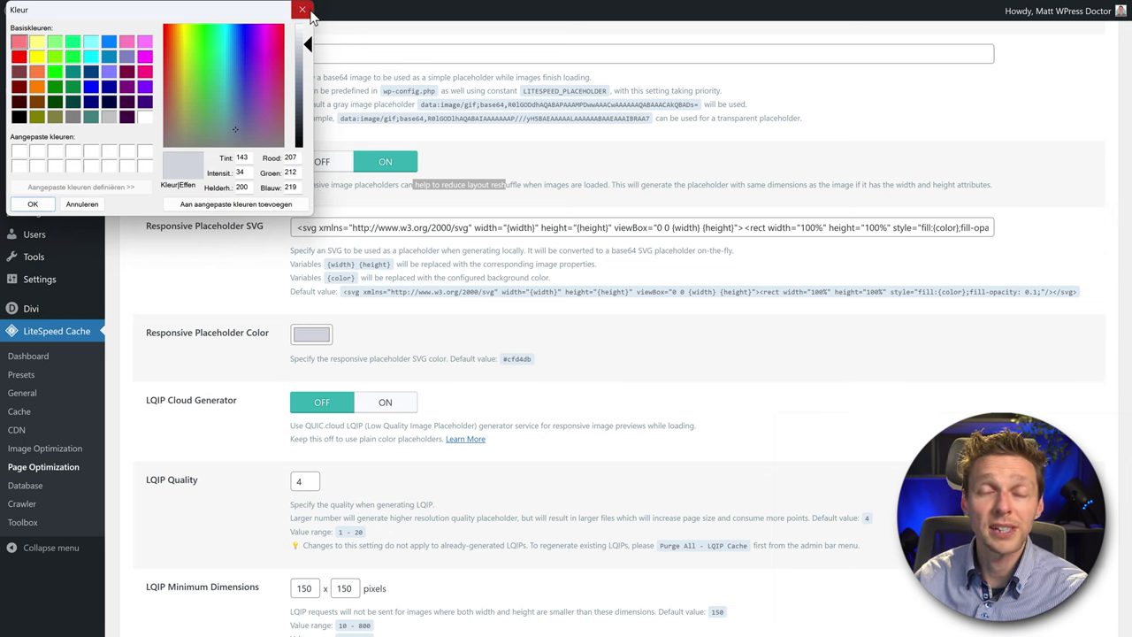
drag(314, 44, 305, 11)
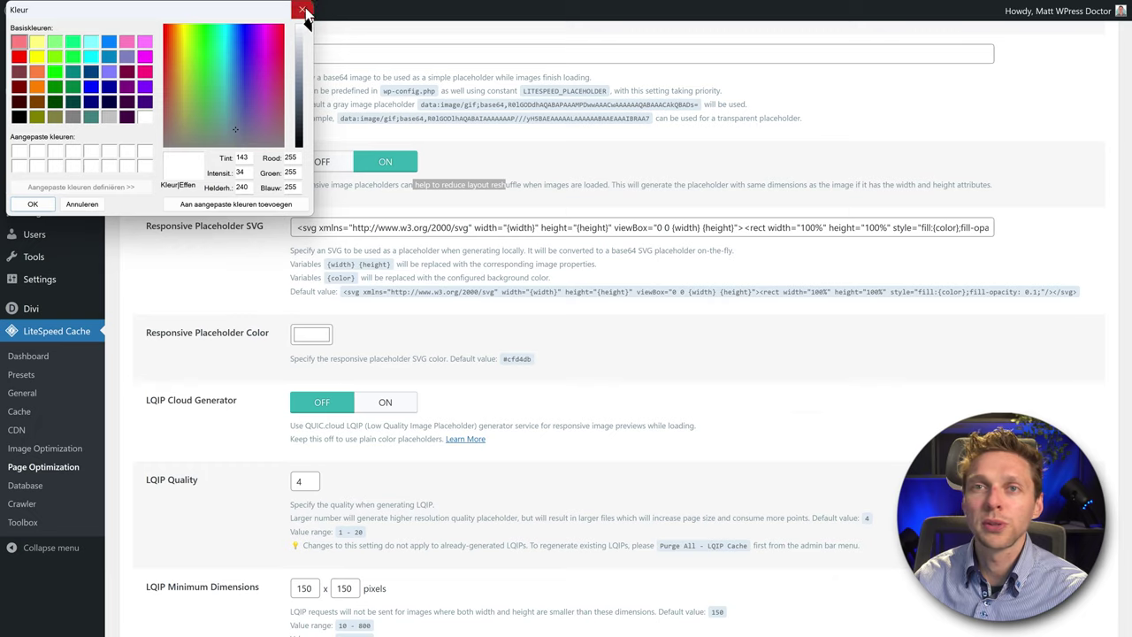
click(65, 204)
Step: Turn on the LQIP Cloud Generator in the Media settings, keeping the LQIP quality at 4
middle_click(437, 354)
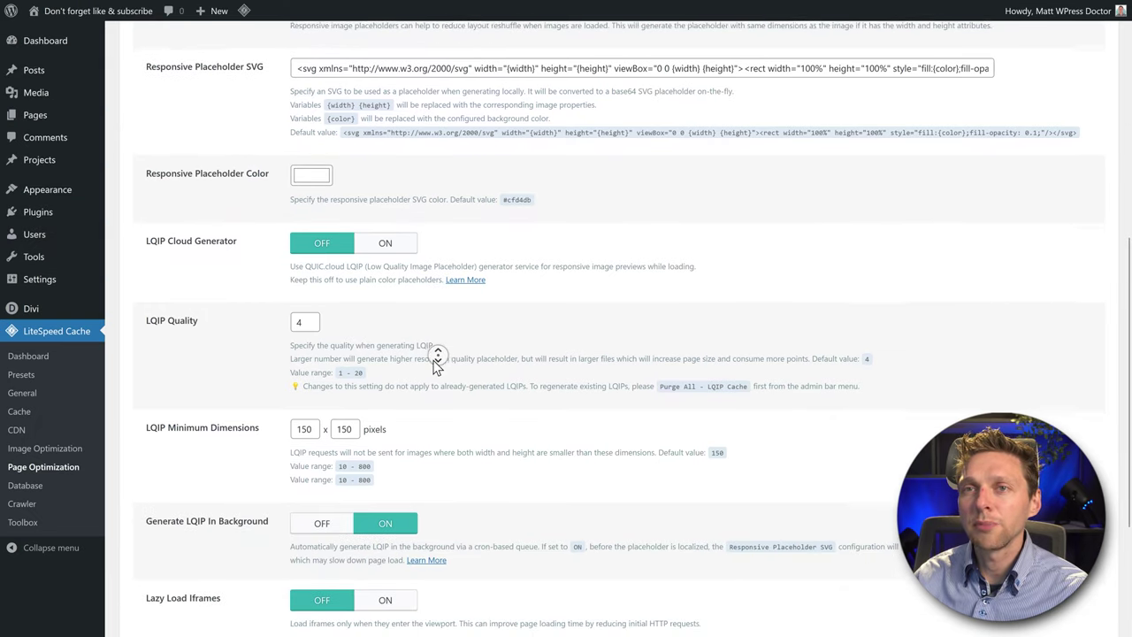
click(382, 175)
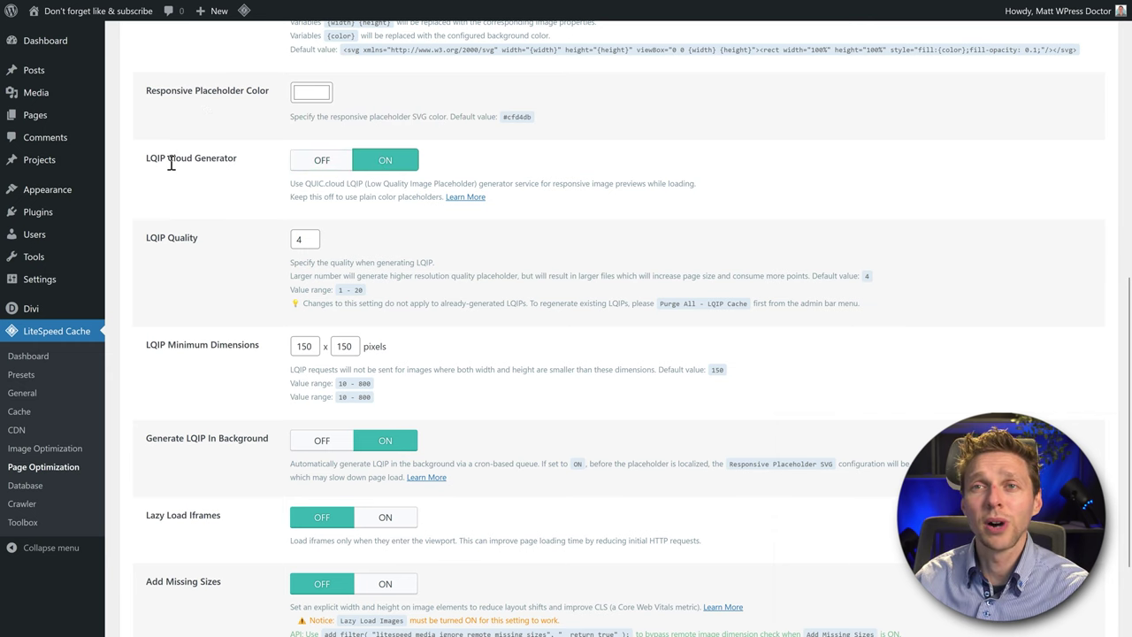
double_click(306, 239)
click(306, 244)
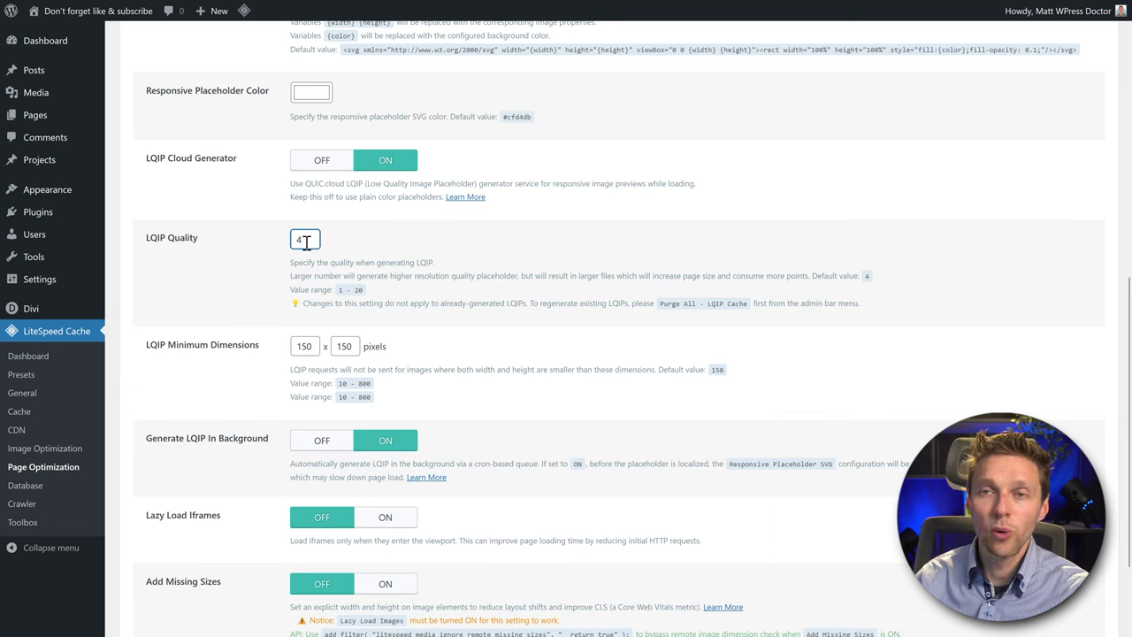
click(271, 263)
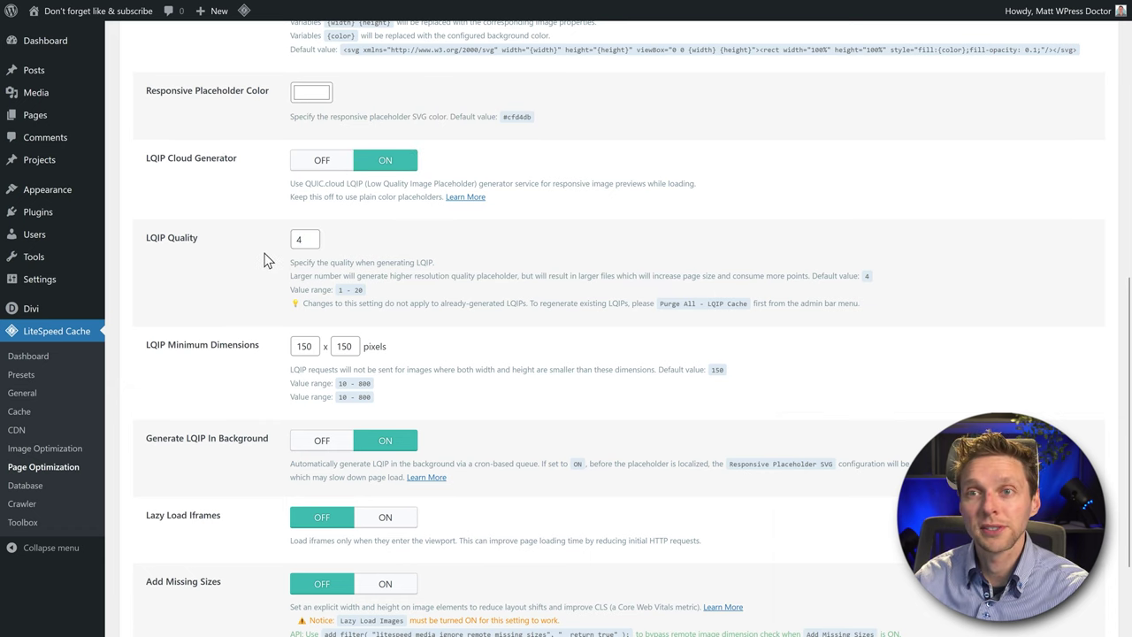
Step: Keep Lazy Load Iframes off, turn on Add Missing Sizes and save the Media settings
scroll(443, 250, down, 3)
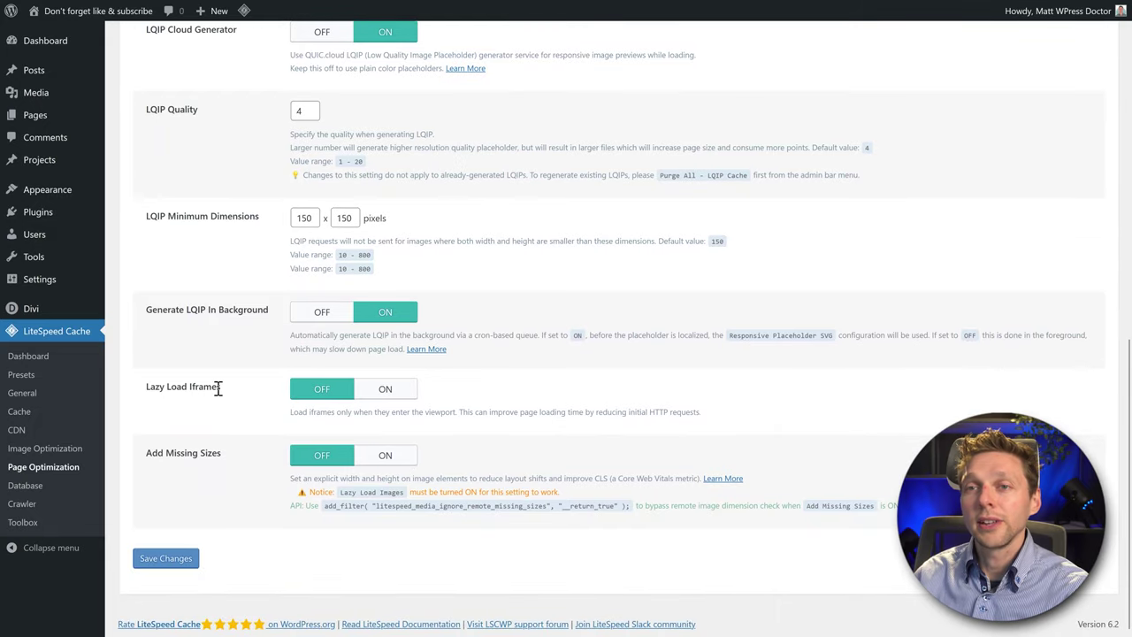
click(381, 392)
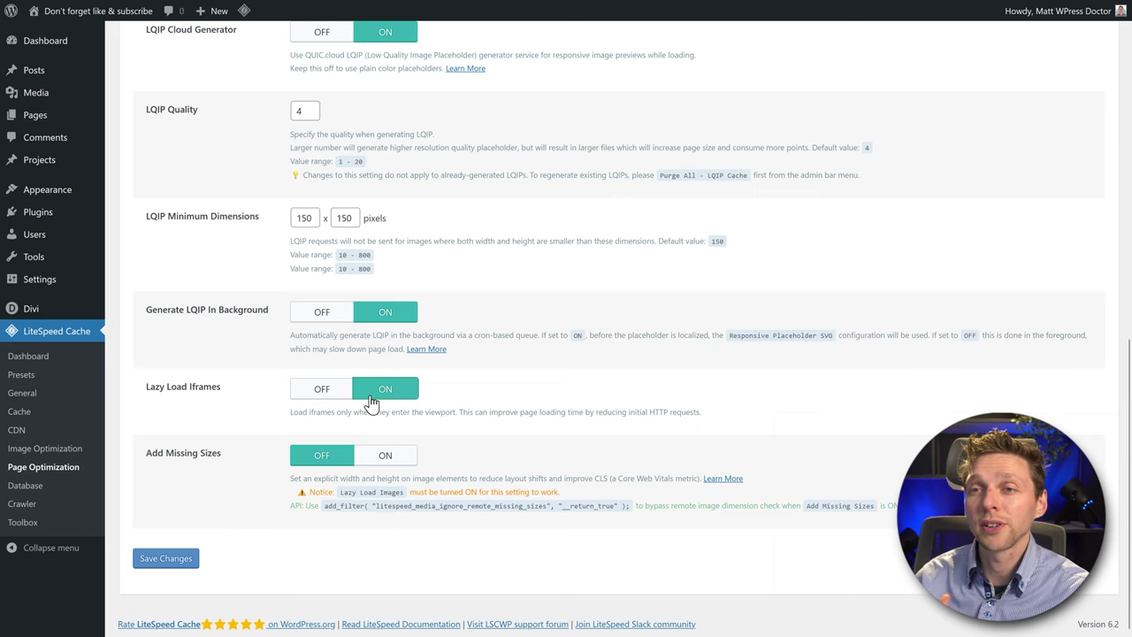
click(321, 391)
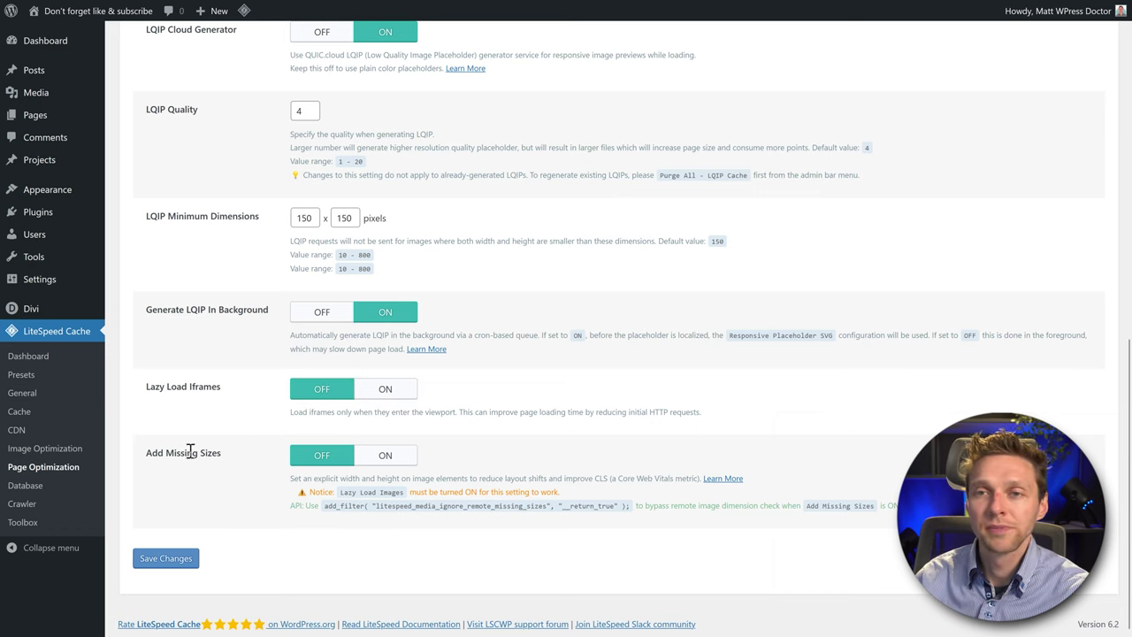
click(385, 459)
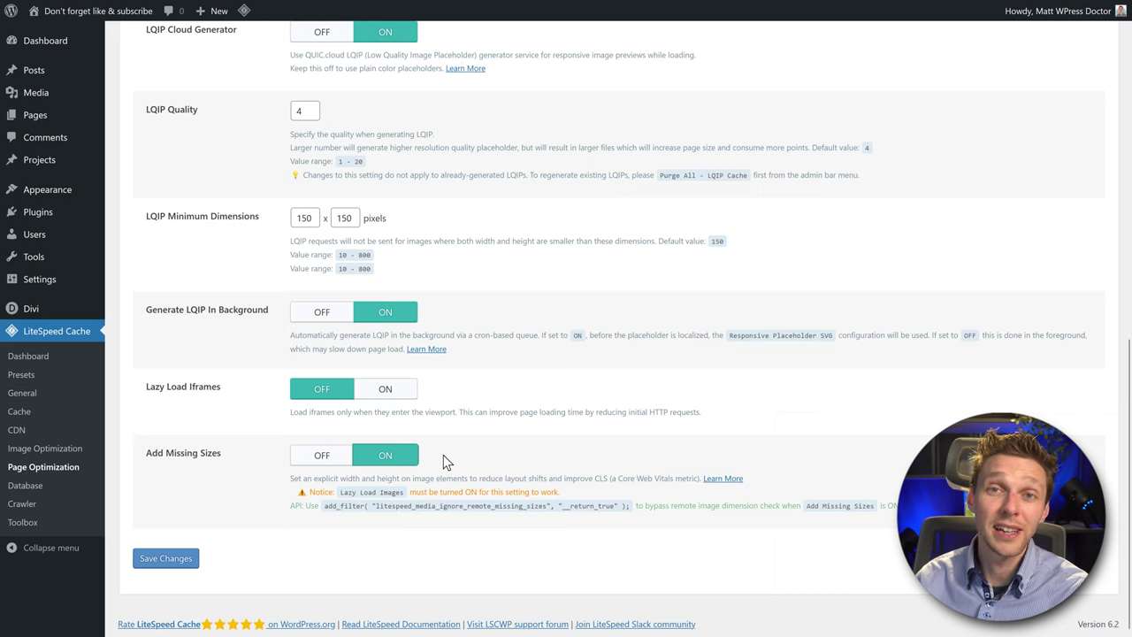
click(163, 566)
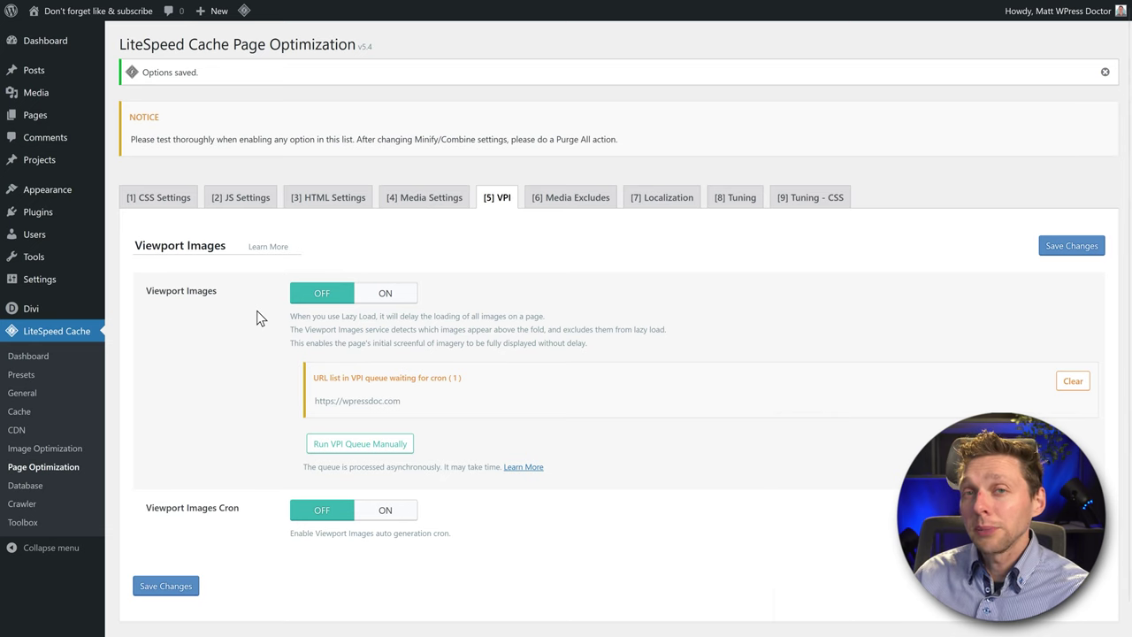
Step: Turn on Viewport Images and Viewport Images Cron in the VPI settings and save the changes
click(403, 295)
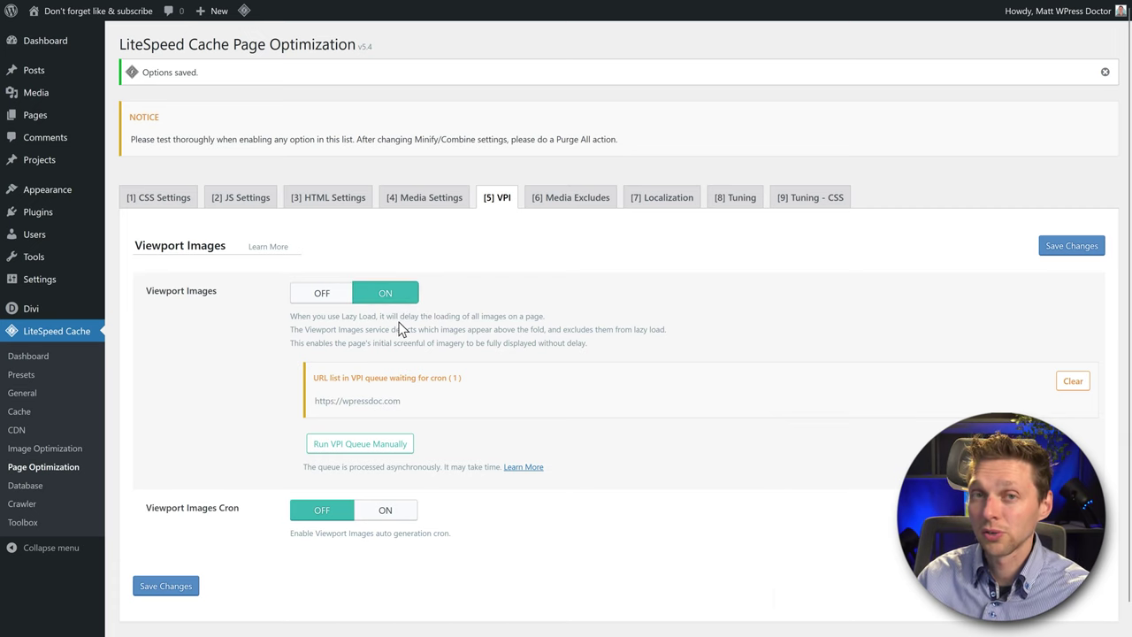
click(382, 510)
click(165, 586)
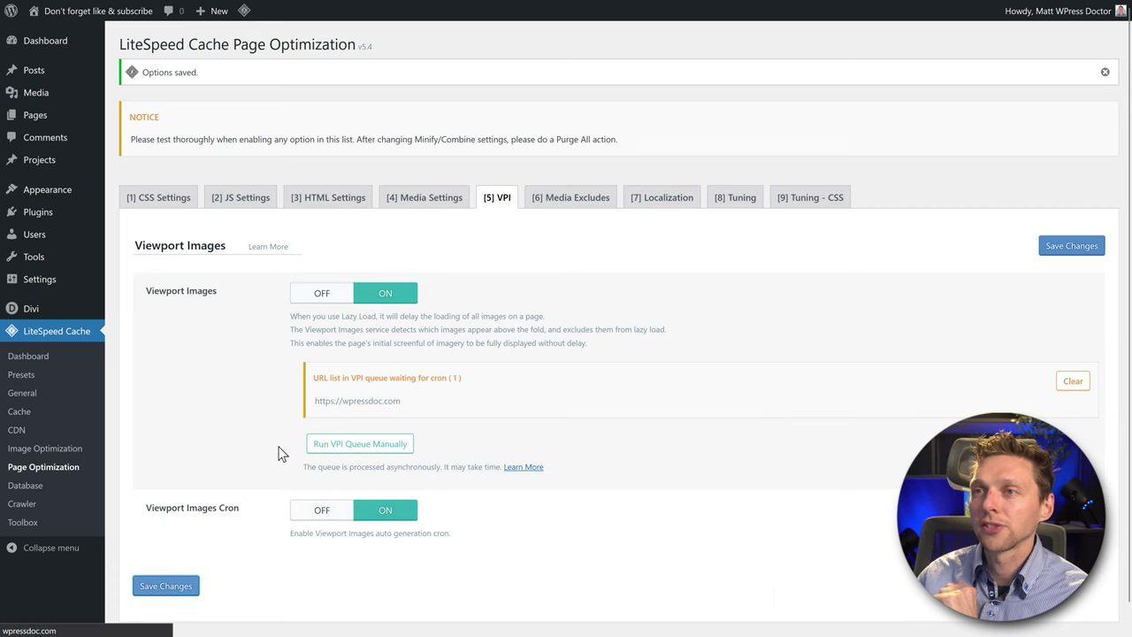
Step: Copy the Tesla logo's file URL from the media library and add /wp-content/uploads/2022/06/Tesla-logo.png to Lazy Load Image Excludes
click(597, 207)
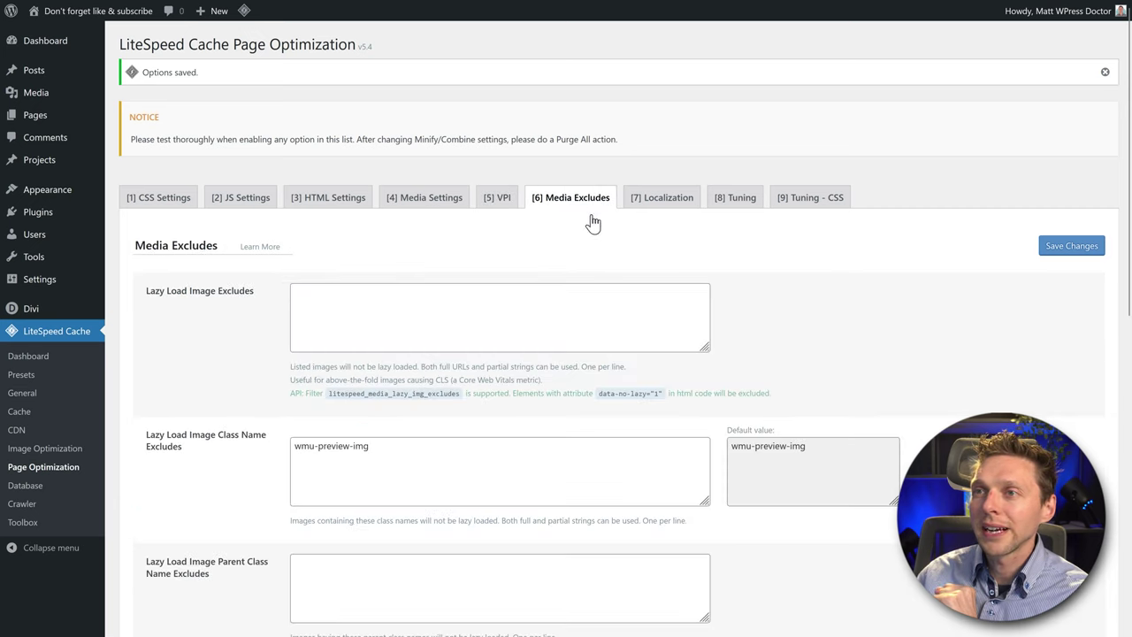
click(378, 295)
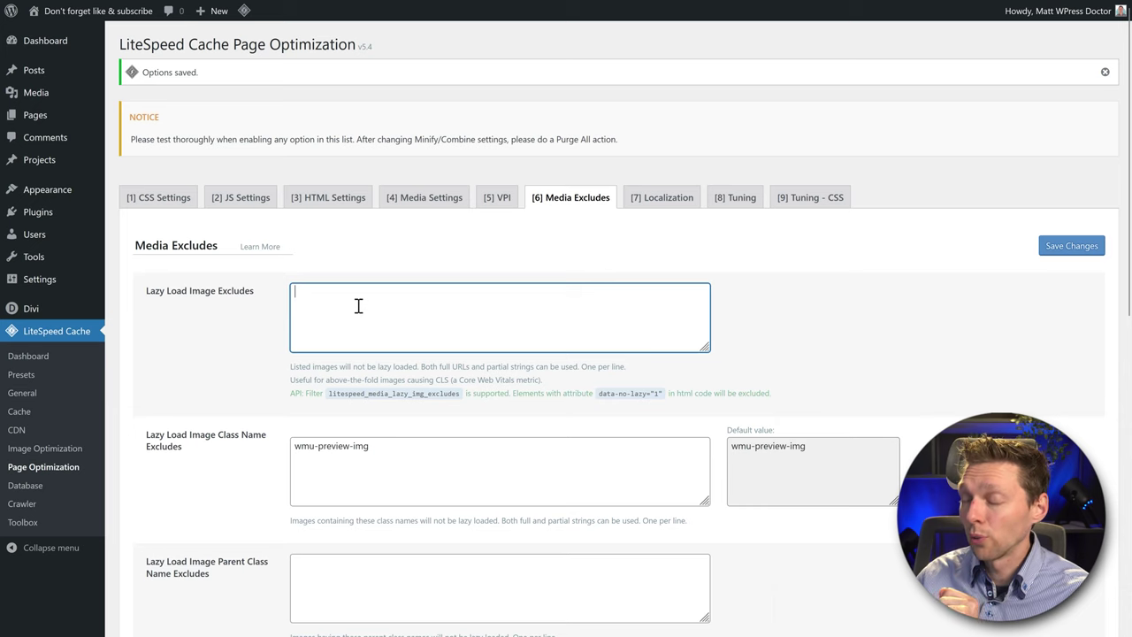
mouse_move(36, 99)
right_click(117, 94)
click(130, 96)
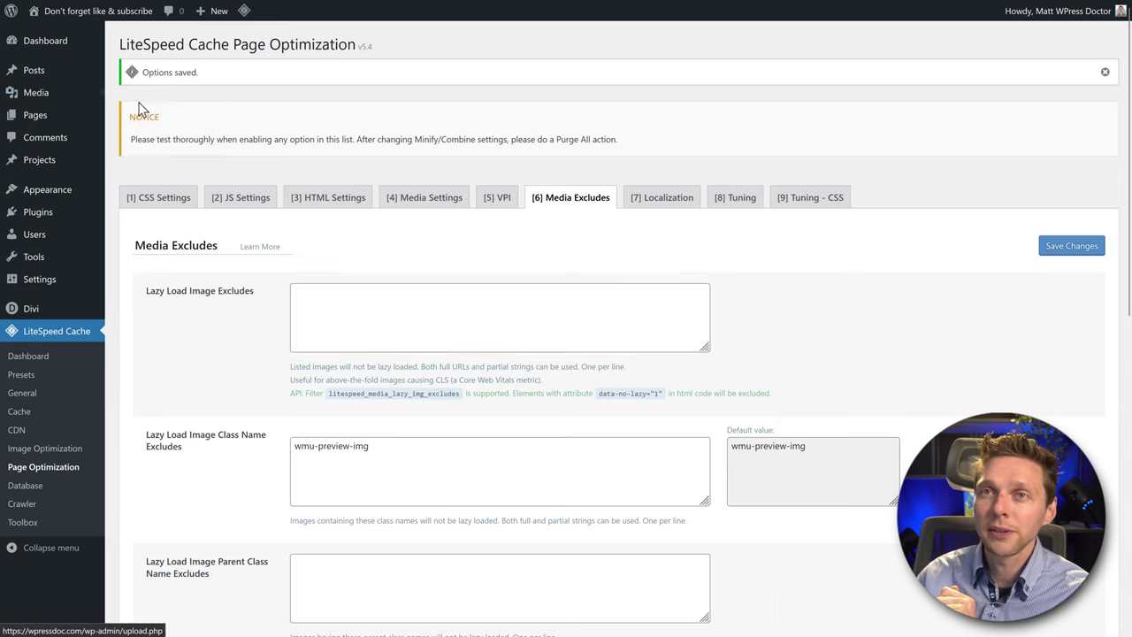
click(555, 276)
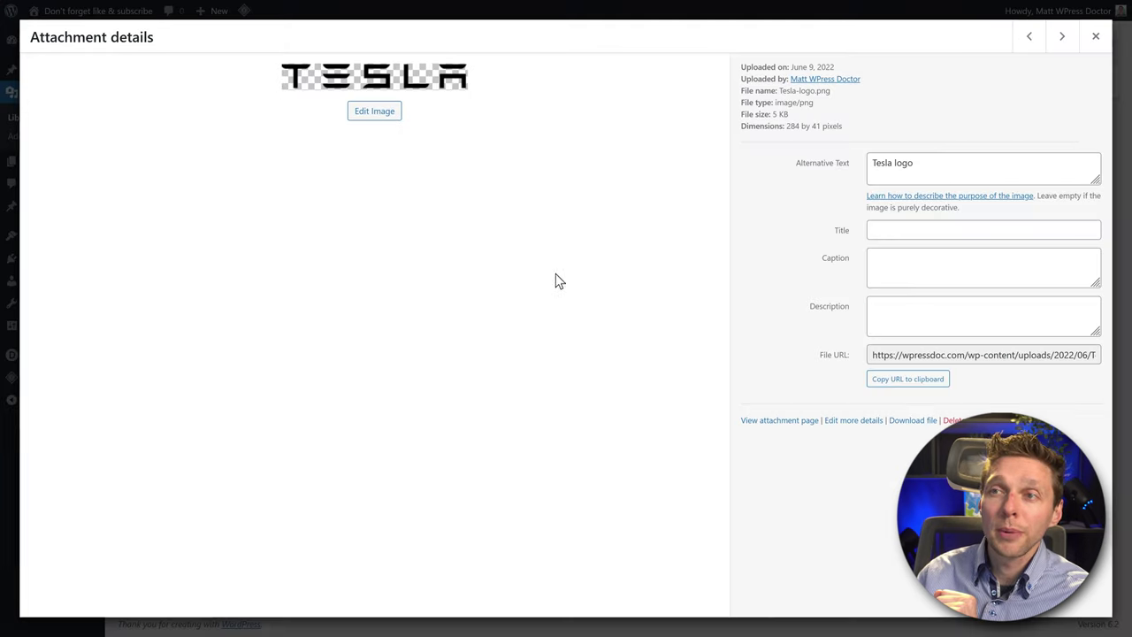
click(913, 382)
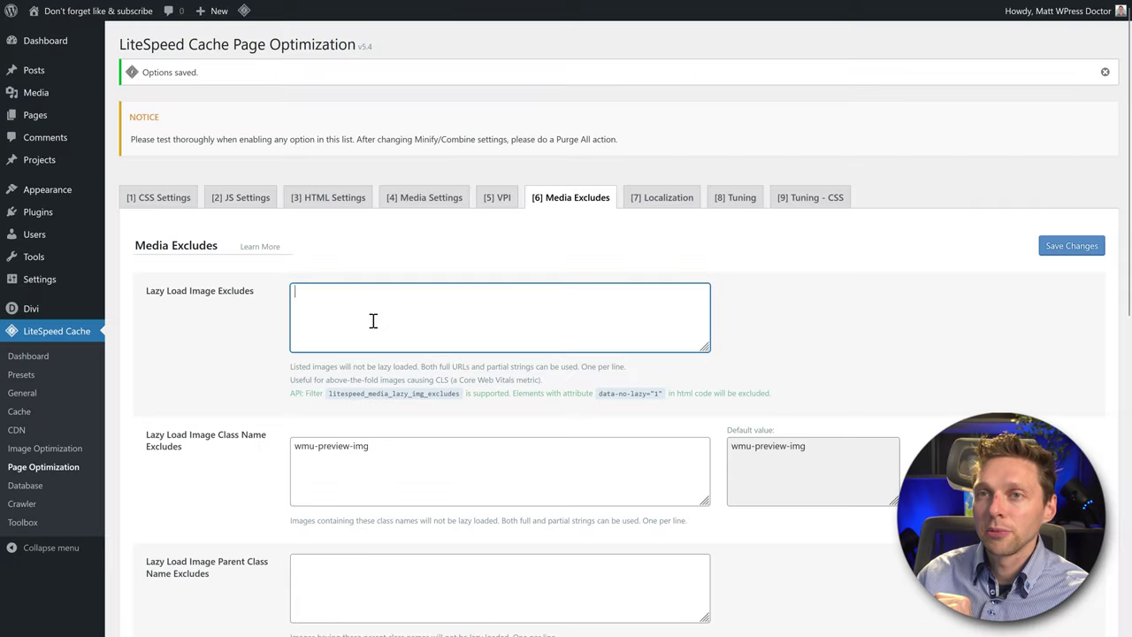
right_click(336, 312)
click(377, 400)
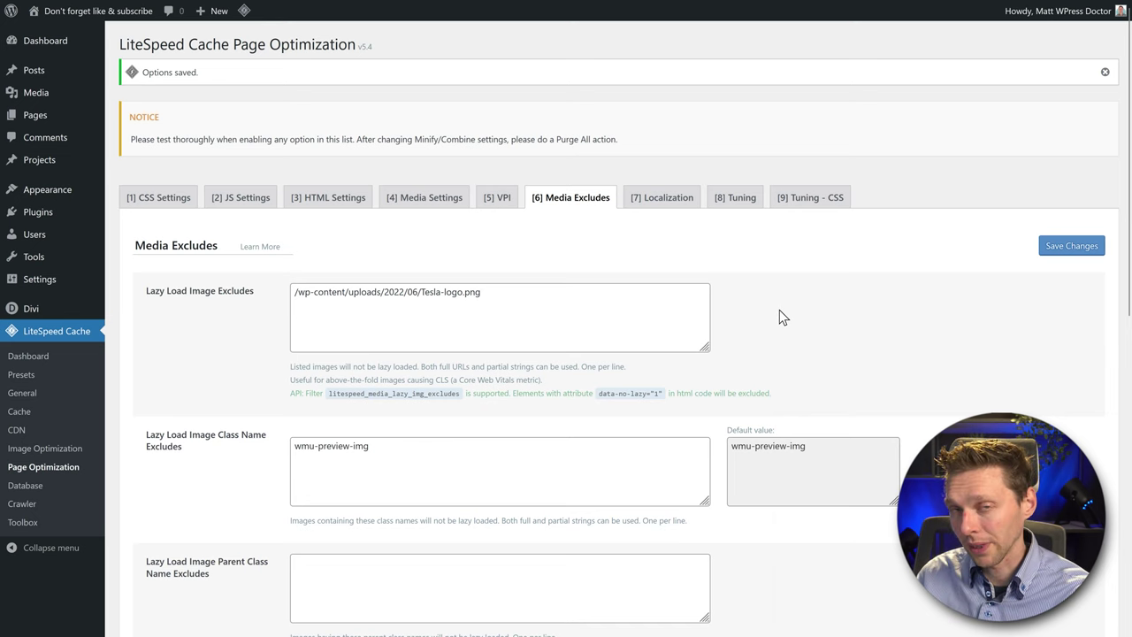
Step: Review the remaining Media Excludes options for image classes, iframes, URIs and LQIP
scroll(779, 310, down, 1)
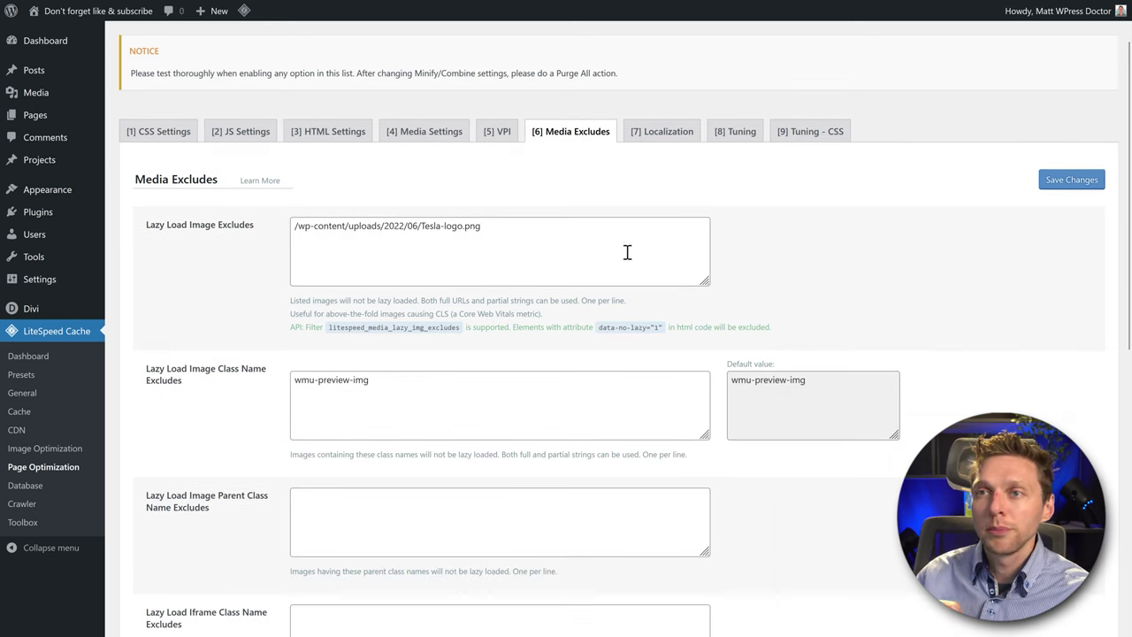
scroll(771, 264, down, 5)
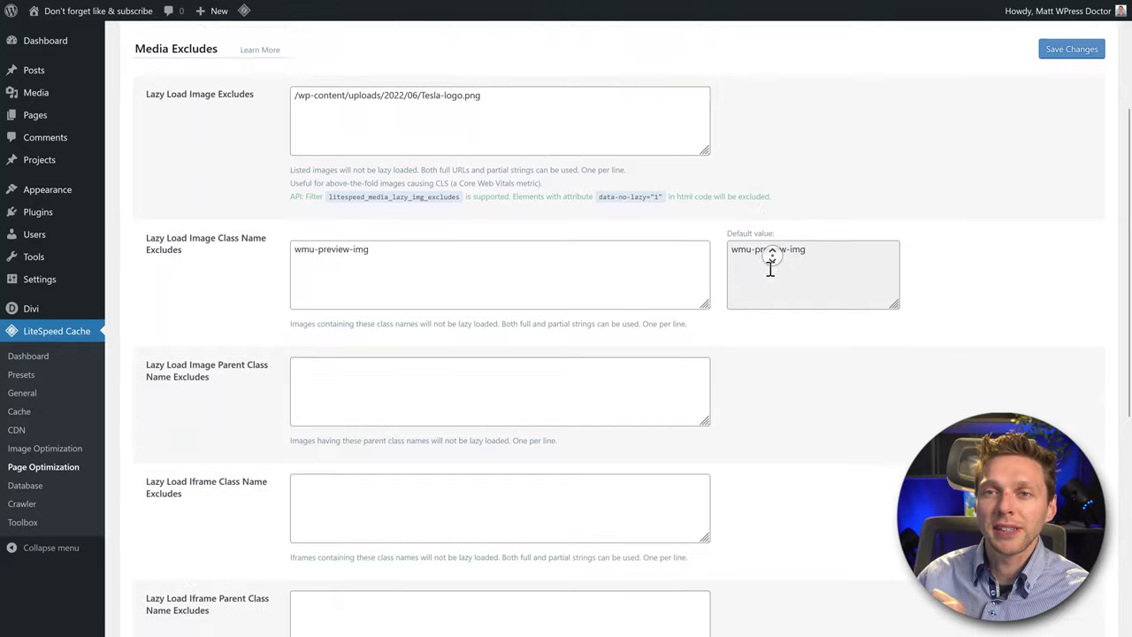
scroll(772, 263, down, 2)
click(454, 174)
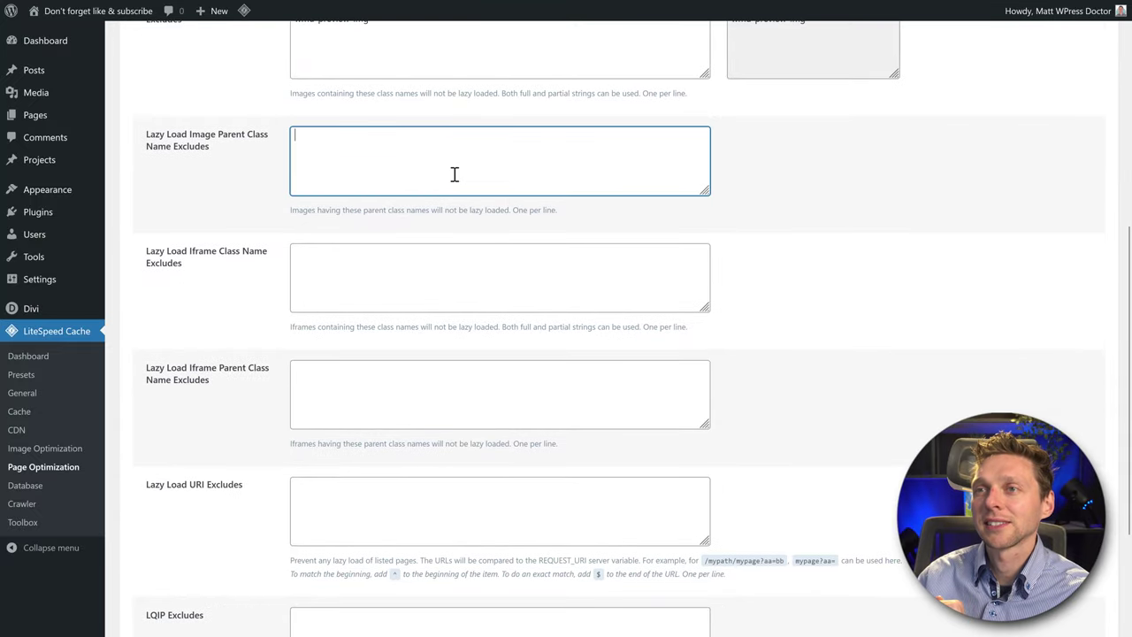
click(378, 282)
click(372, 386)
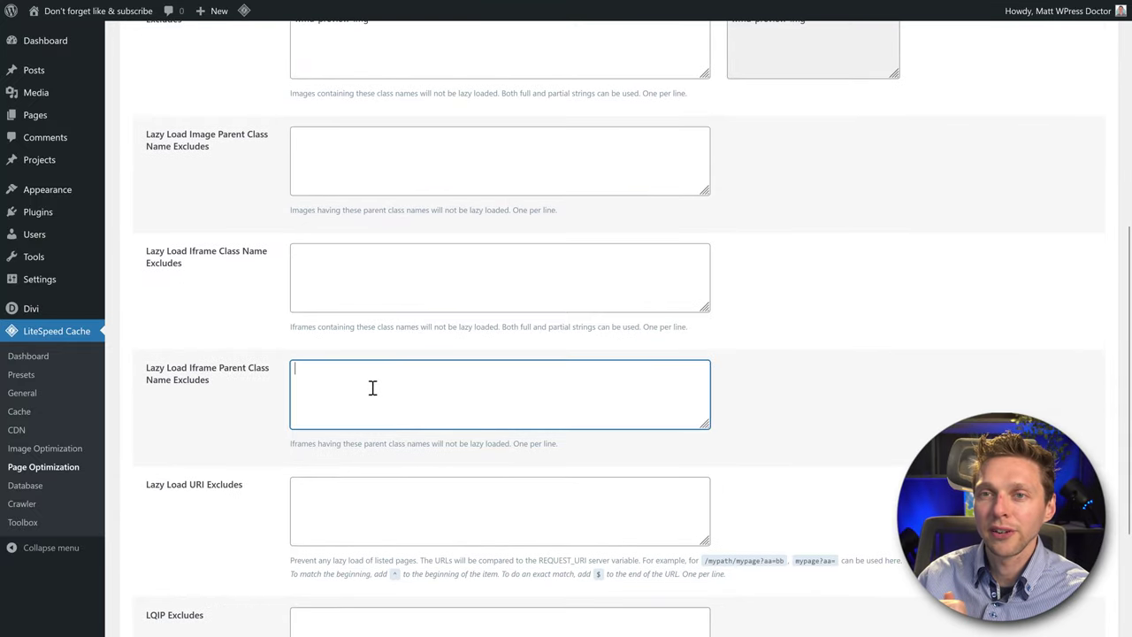
middle_click(469, 346)
scroll(469, 346, down, 3)
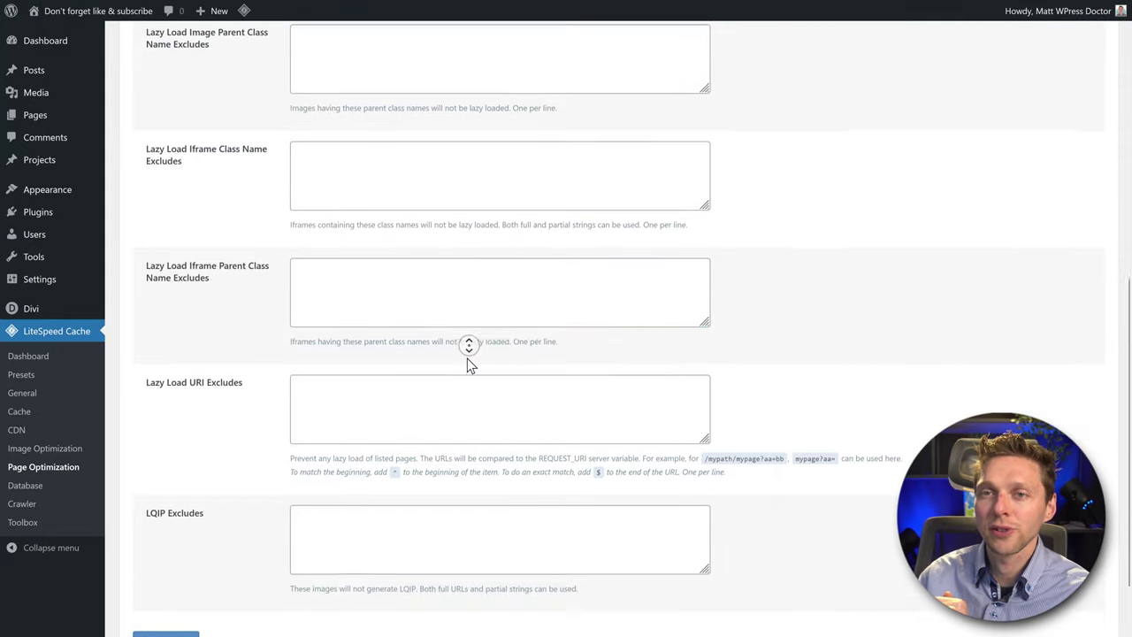
click(469, 354)
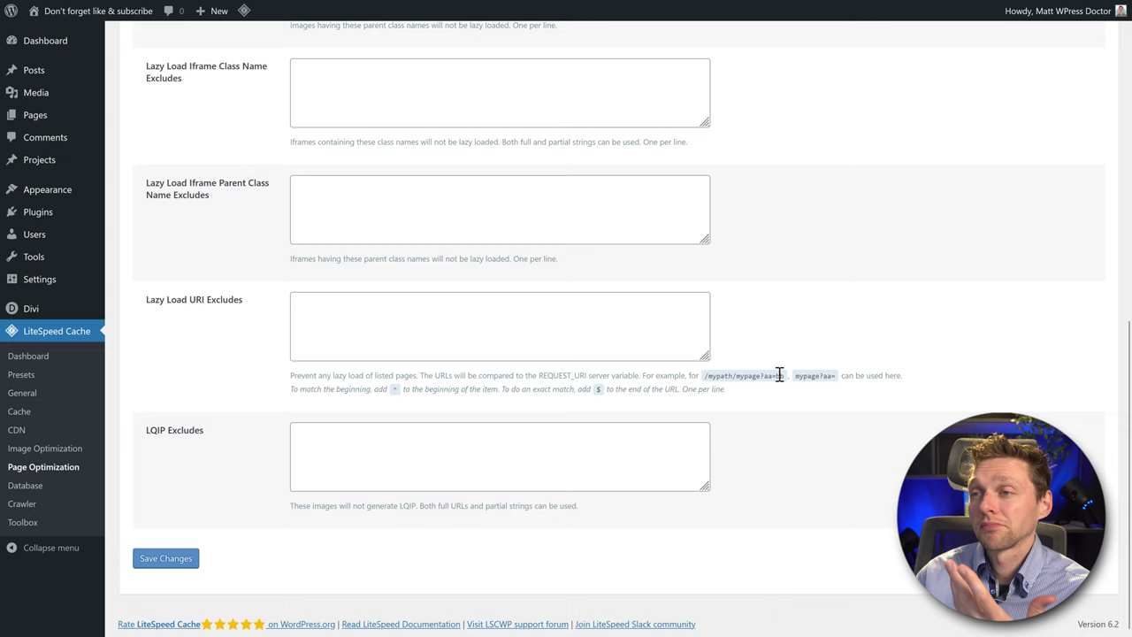
middle_click(874, 330)
scroll(874, 330, up, 10)
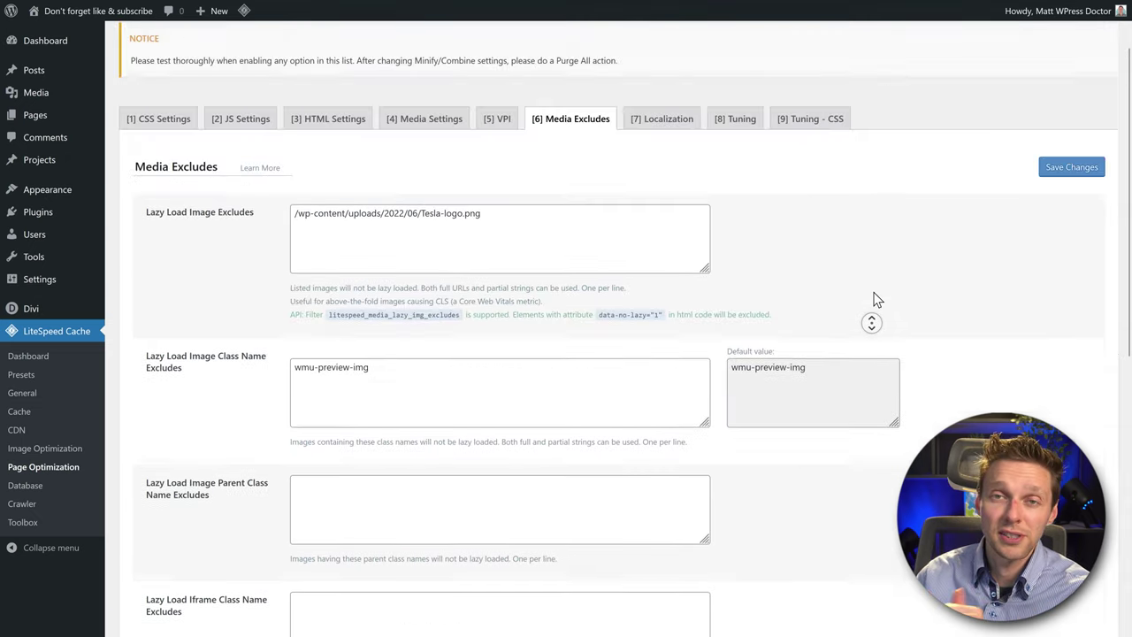
click(868, 300)
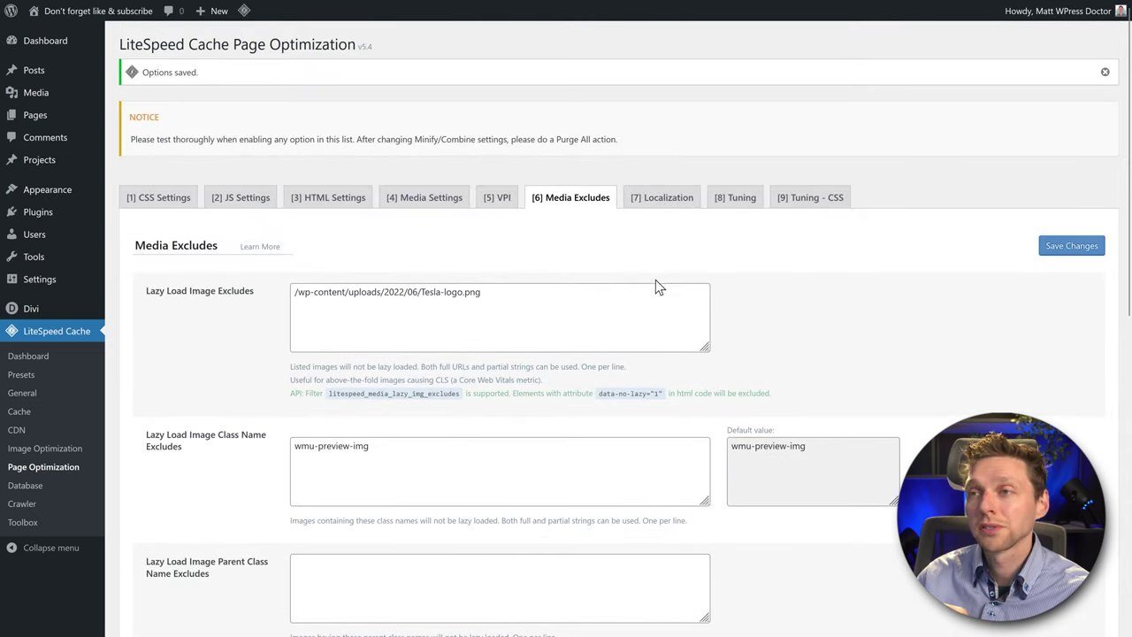
Step: Turn on Gravatar Cache and Gravatar Cache Cron in the Localization settings, keeping the cache TTL at 604800 seconds
click(668, 202)
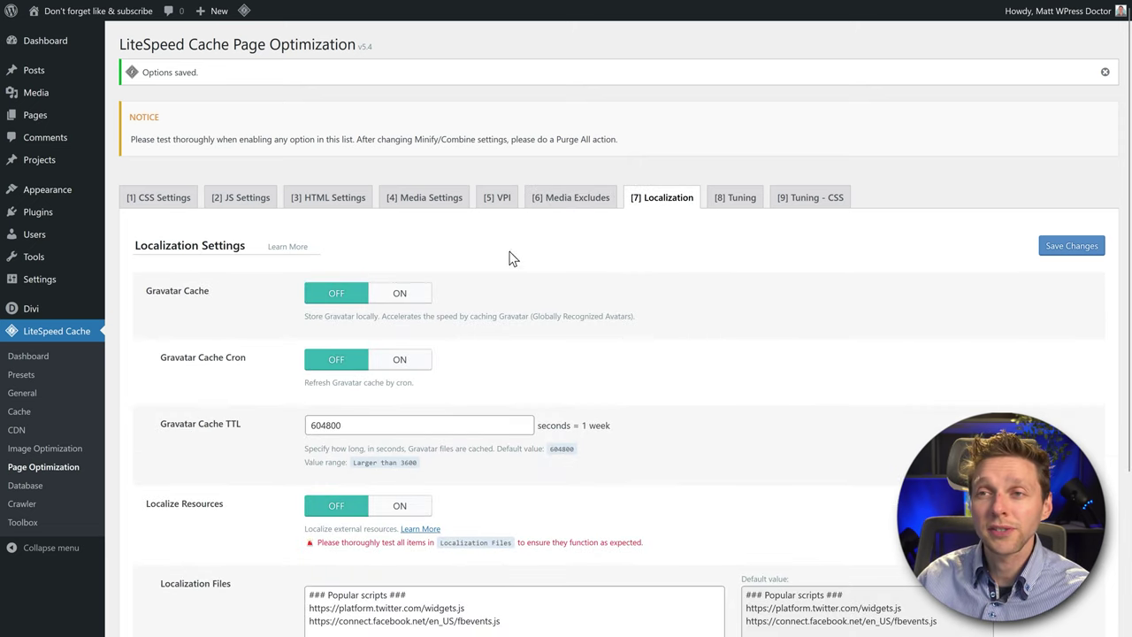
click(427, 295)
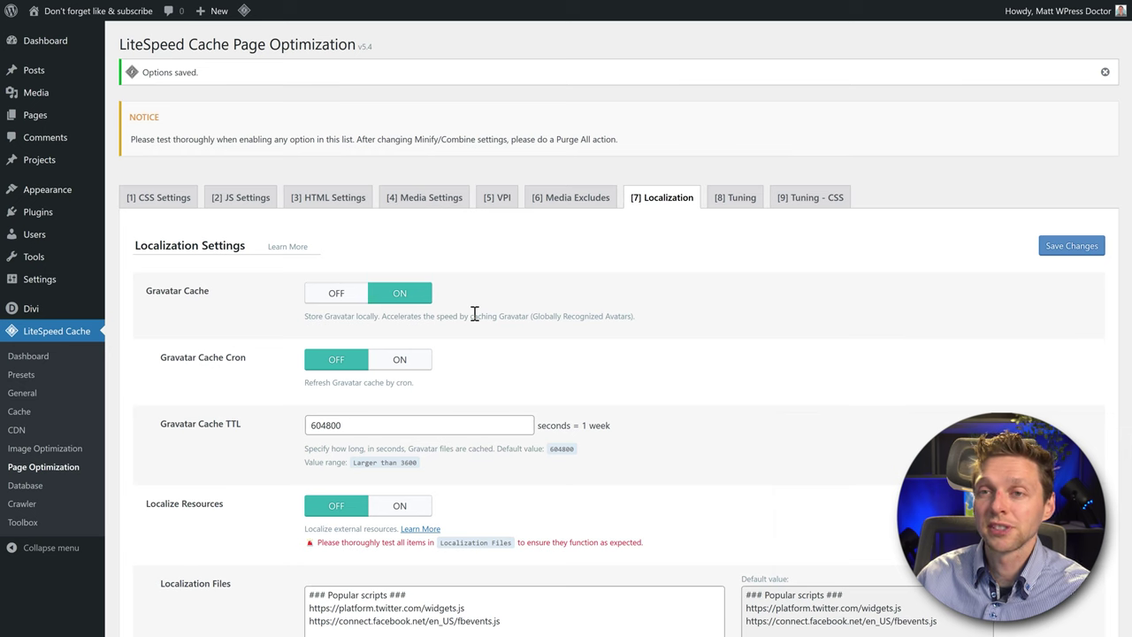
click(399, 361)
middle_click(468, 364)
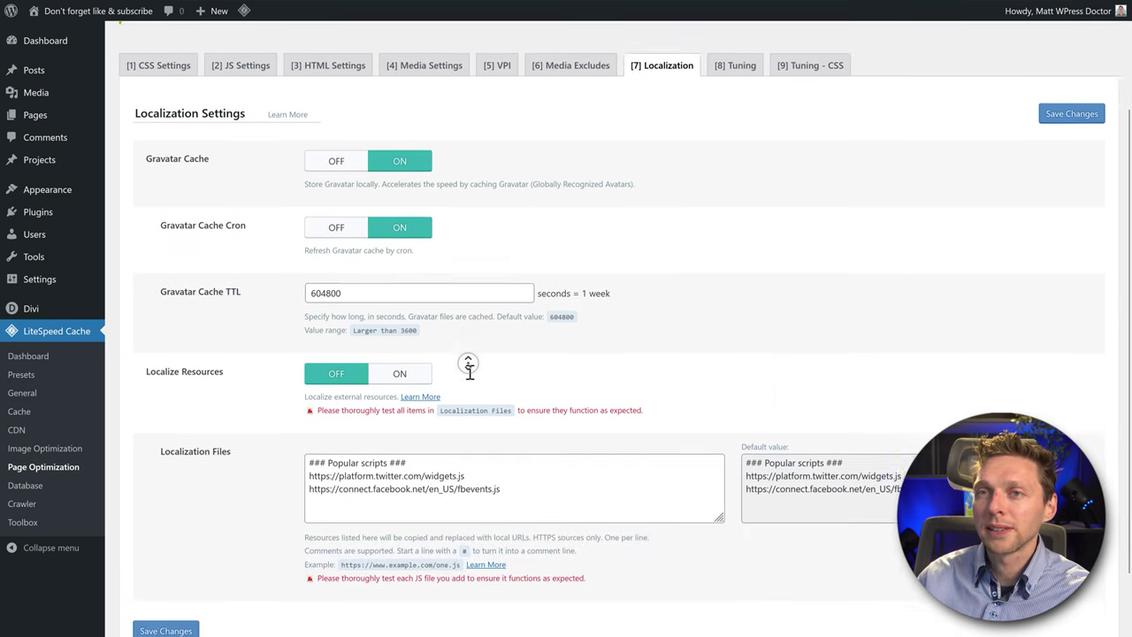
middle_click(472, 378)
drag(543, 234, 635, 230)
click(642, 246)
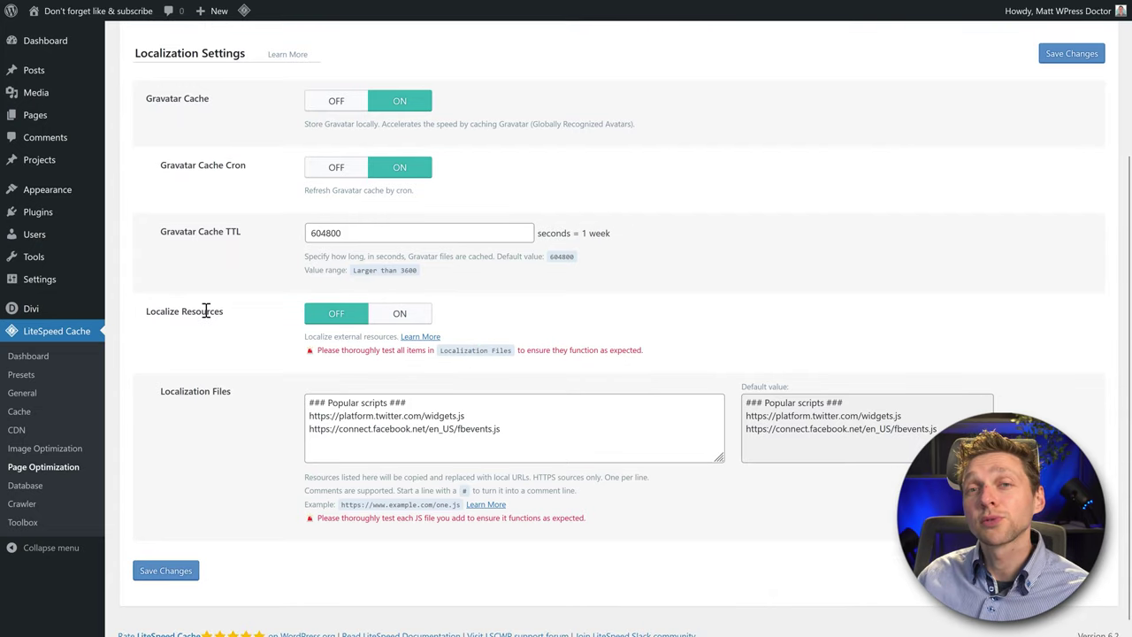
Step: Turn on Localize Resources in the Localization settings
drag(152, 313, 234, 320)
click(247, 325)
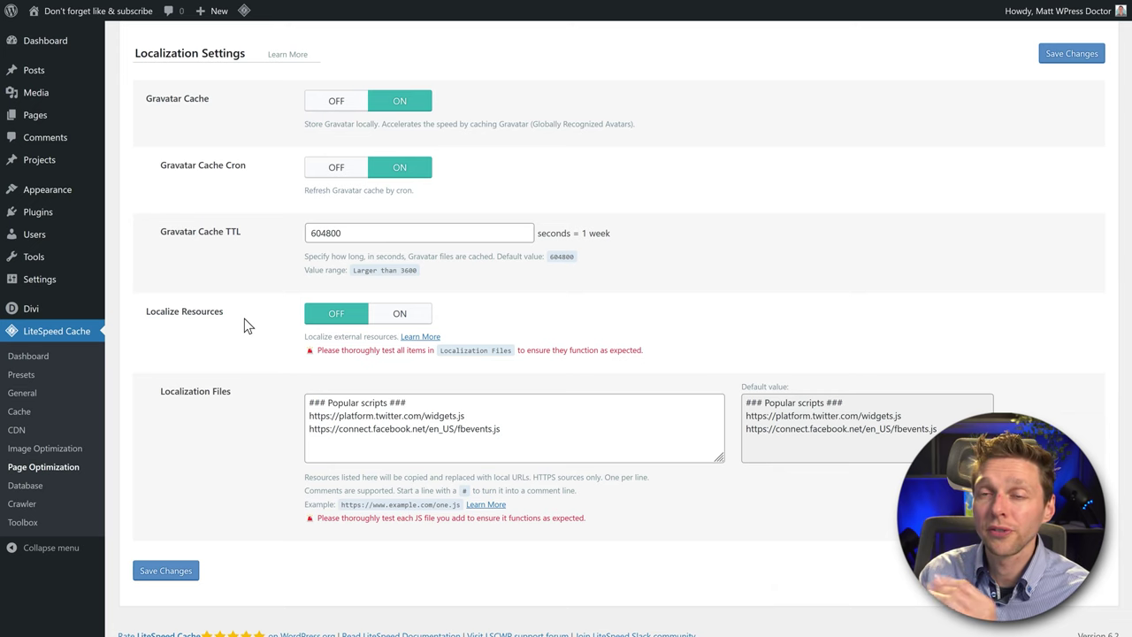
click(412, 318)
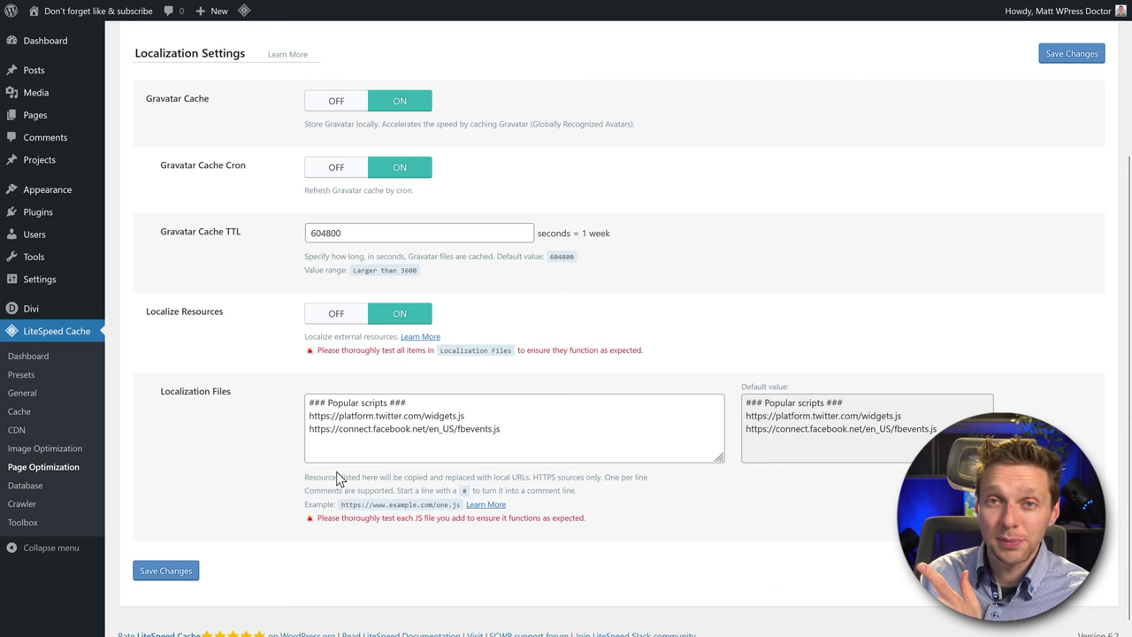
Step: Save the Localization settings, and exclude the Administrator role from all optimizations in the Tuning settings, saving that change too
click(172, 571)
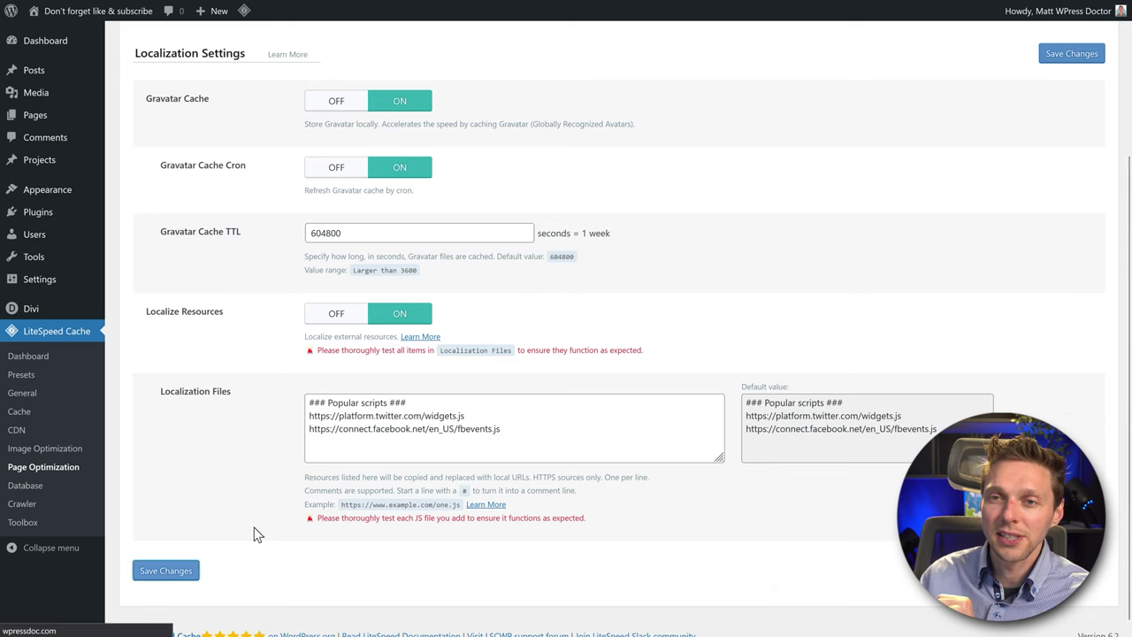
middle_click(760, 252)
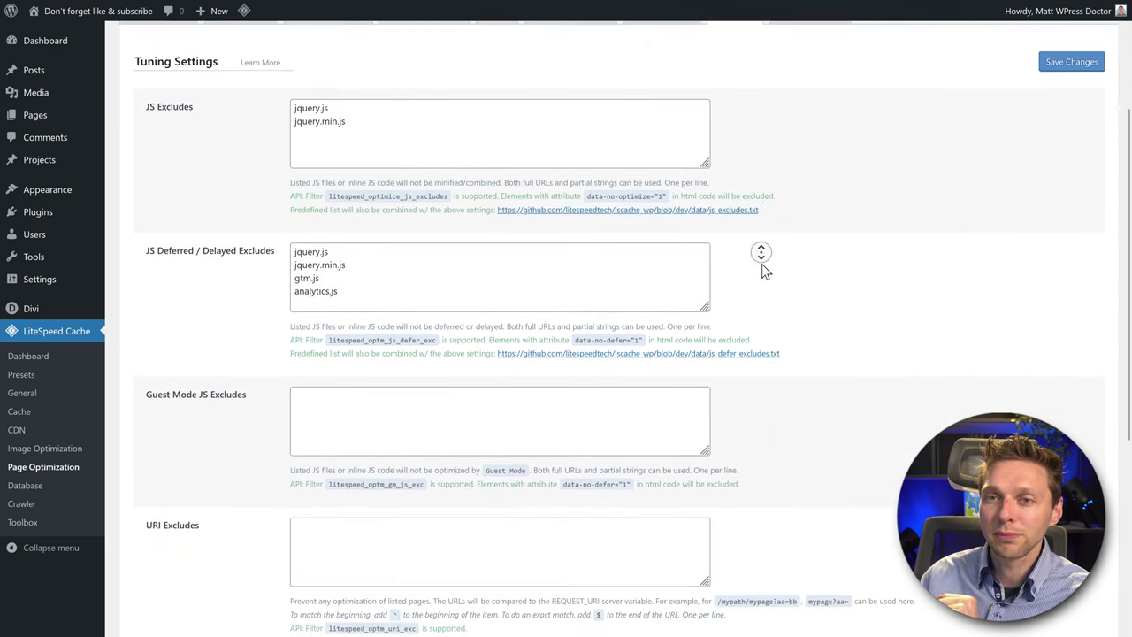
click(765, 274)
click(296, 421)
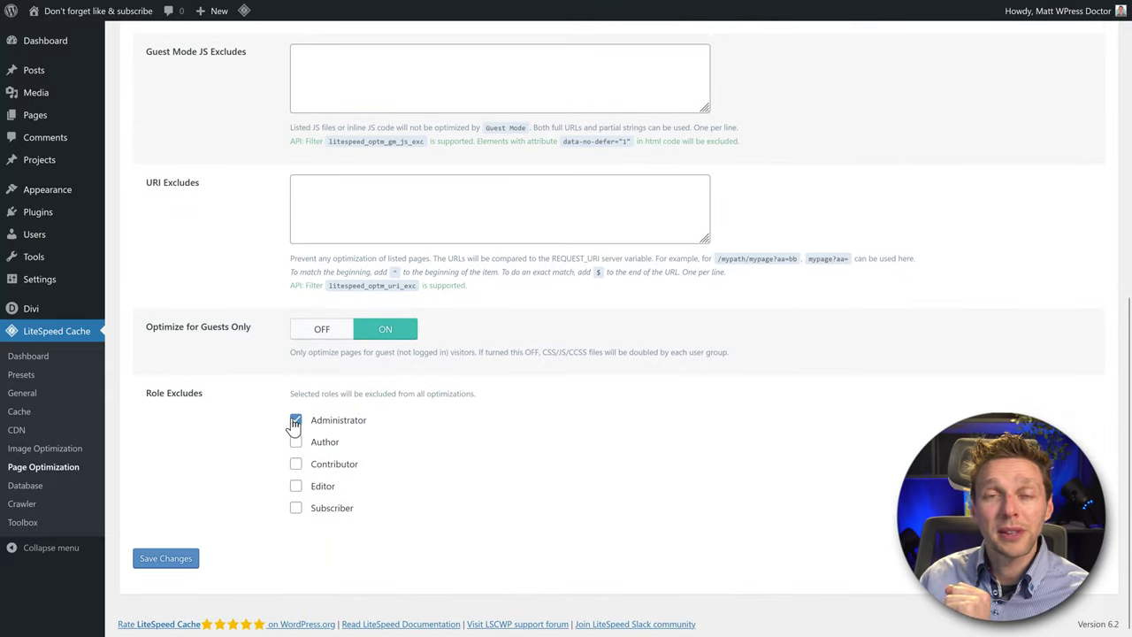
click(172, 557)
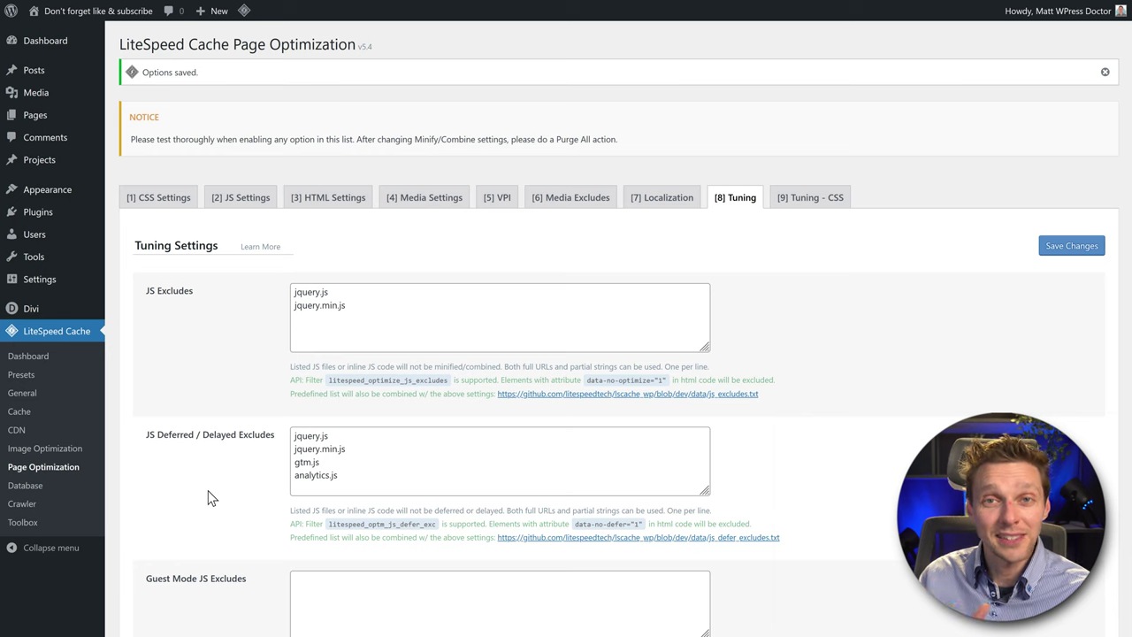
Step: Review the Tuning - CSS settings for page optimization and save them with their existing values
click(813, 205)
scroll(821, 261, down, 5)
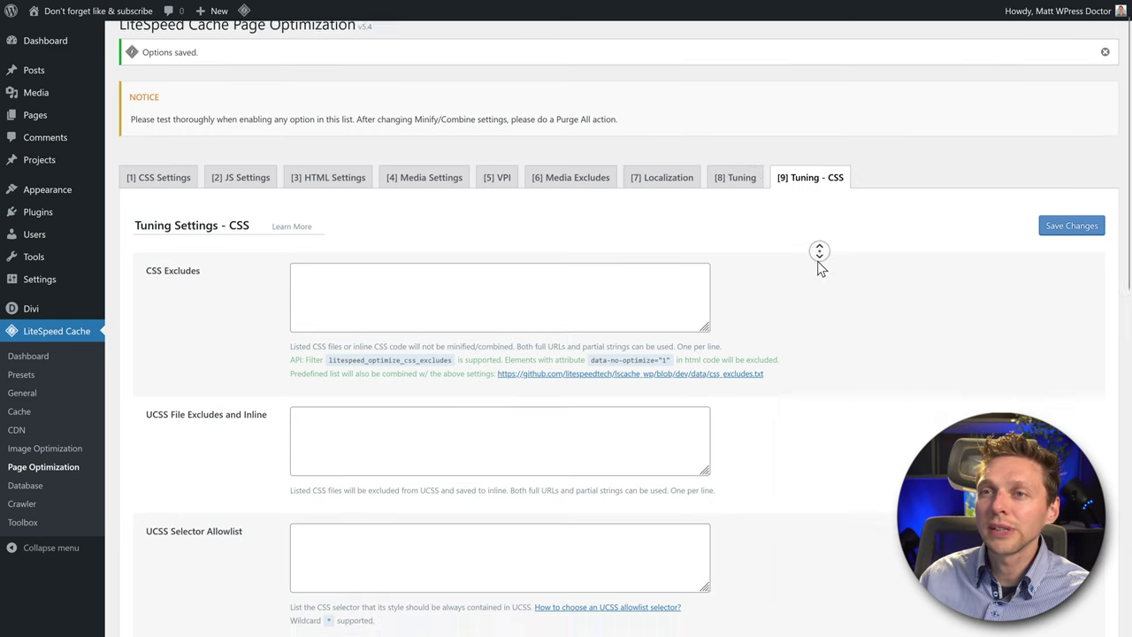
scroll(821, 273, down, 5)
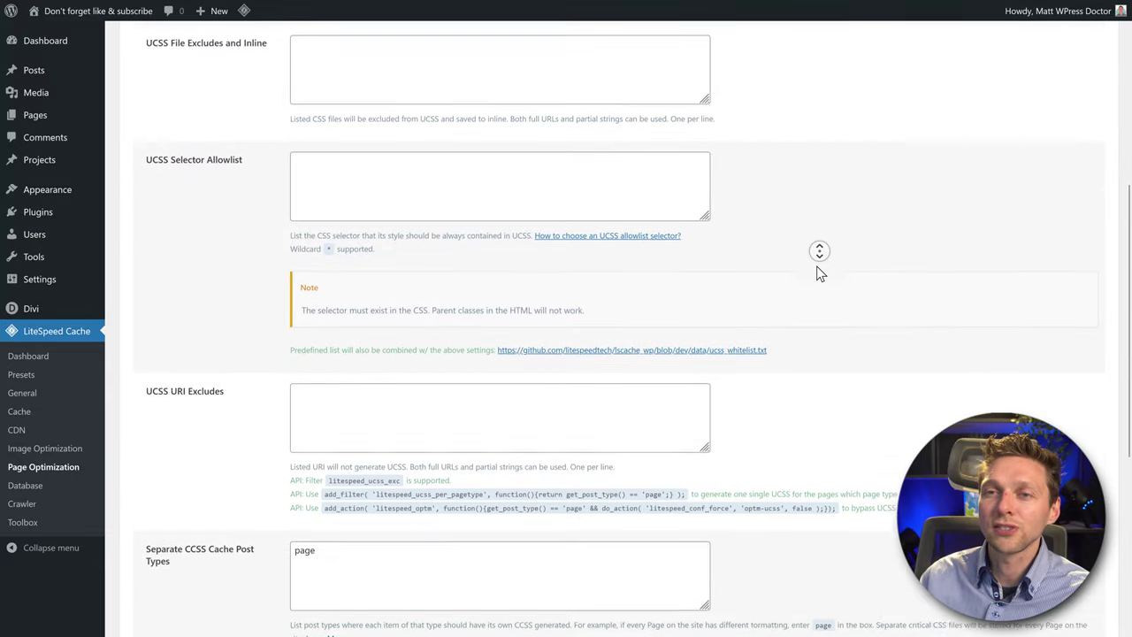
scroll(816, 274, down, 1)
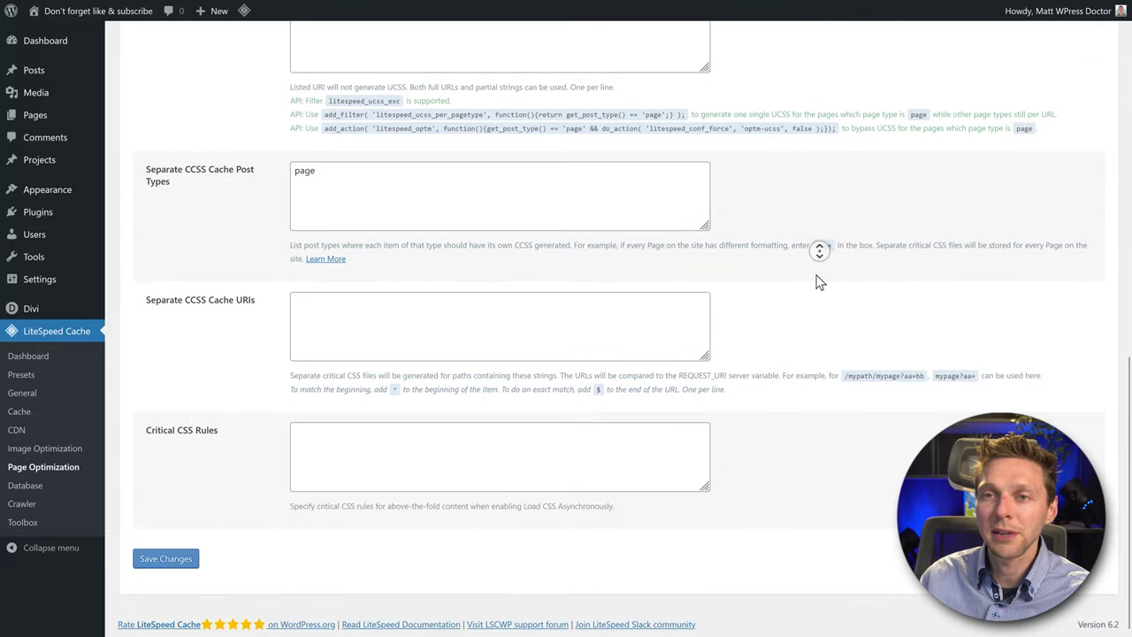
click(186, 563)
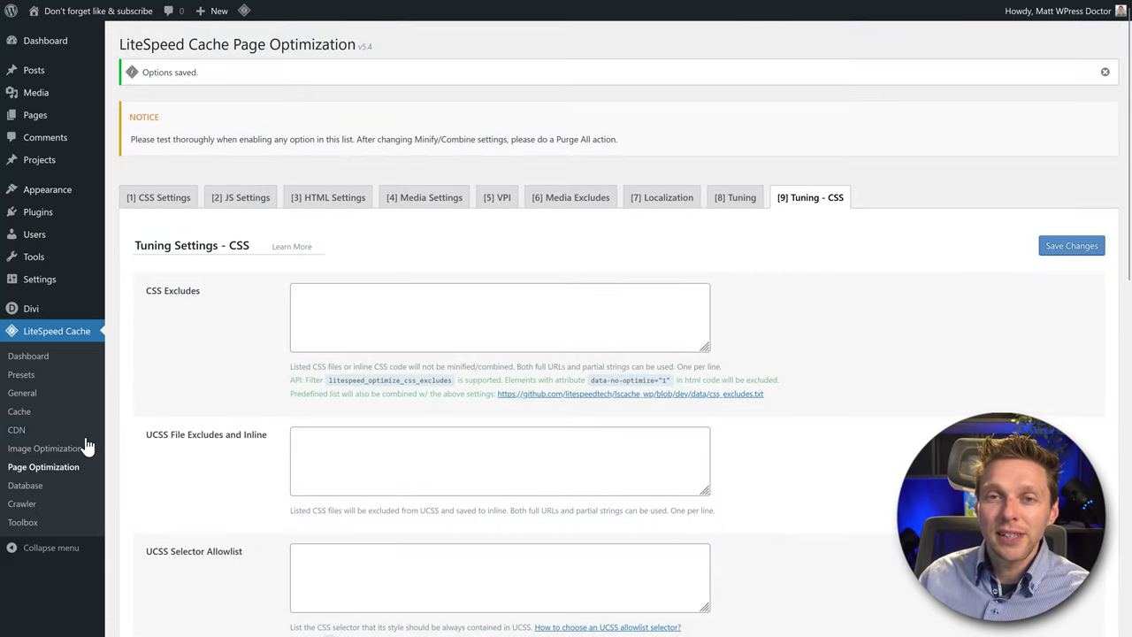
Step: Set Revisions Max Number to 5 in the DB Optimization Settings and save the changes
click(25, 493)
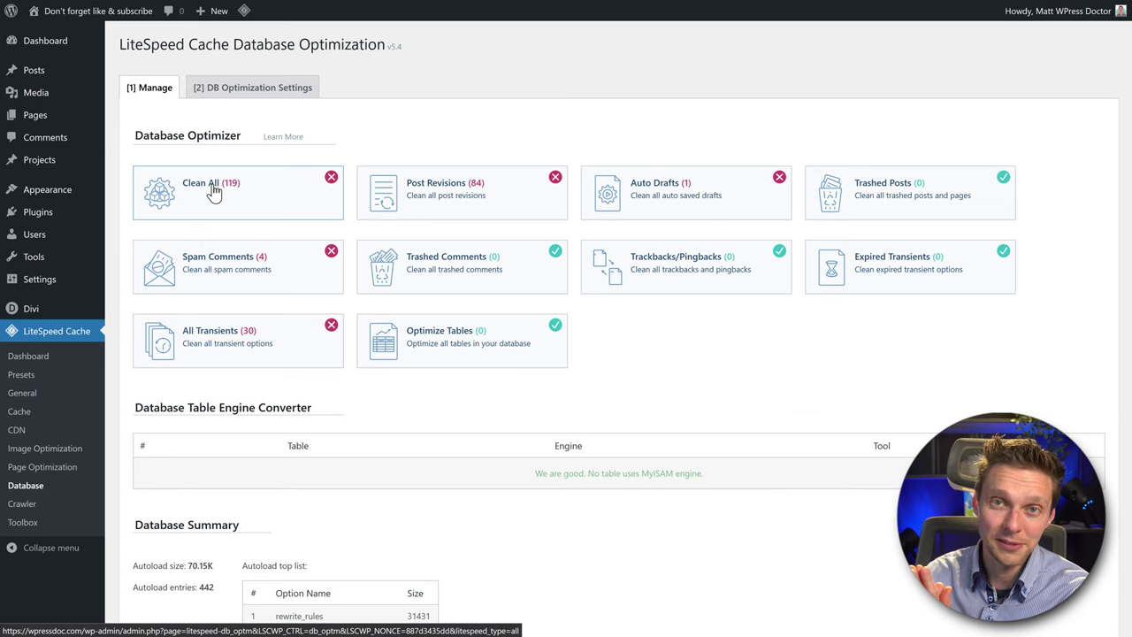
click(242, 92)
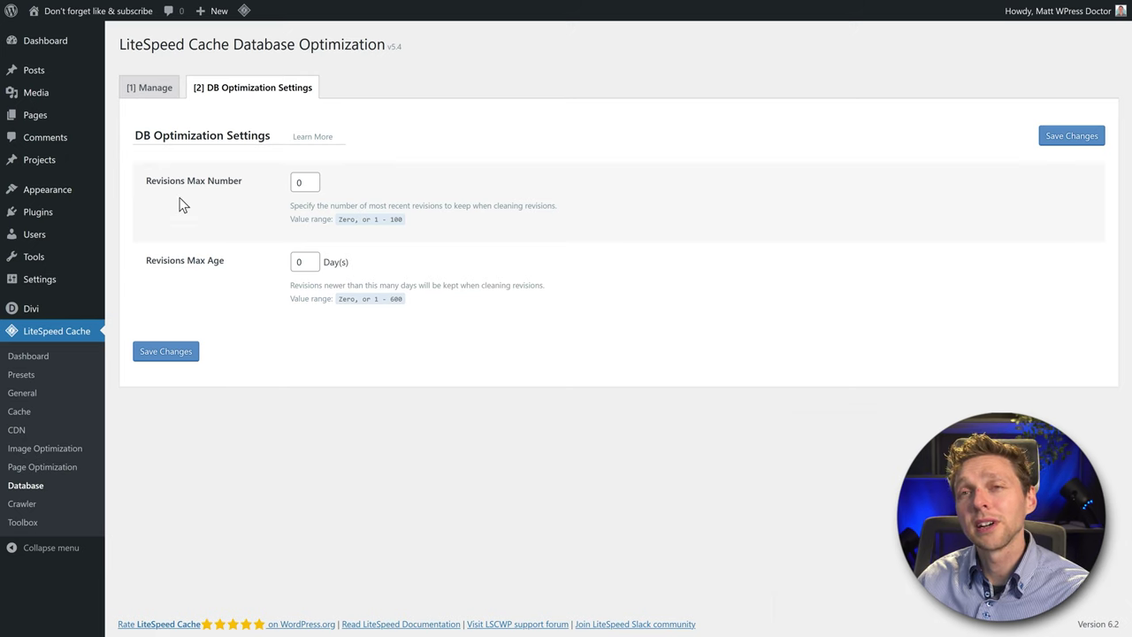
drag(145, 181, 240, 181)
click(235, 183)
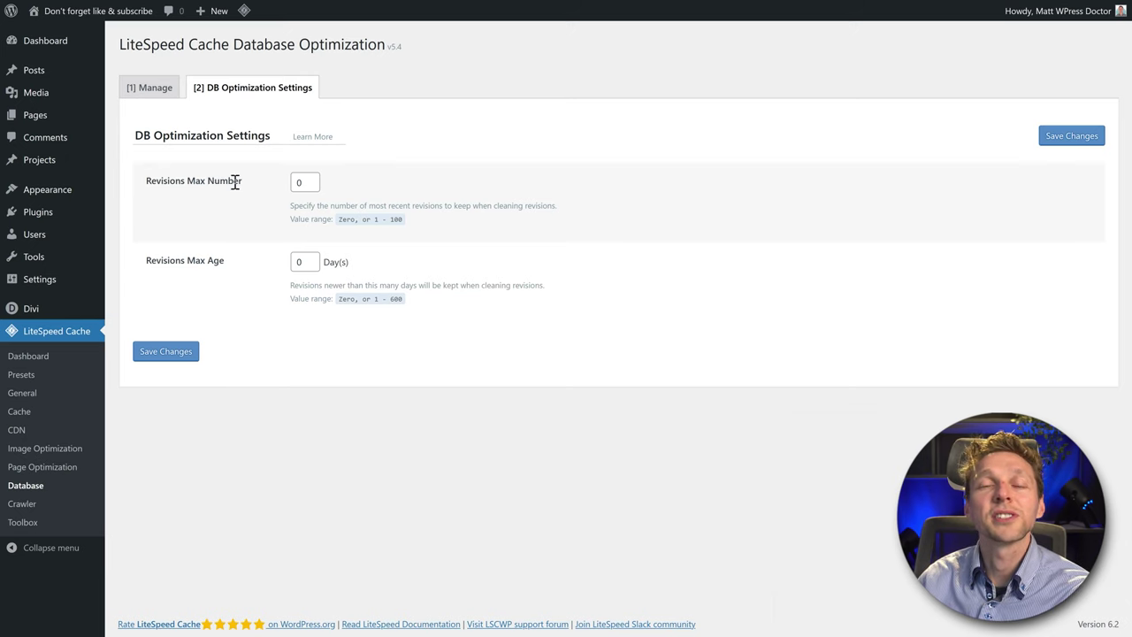
double_click(311, 183)
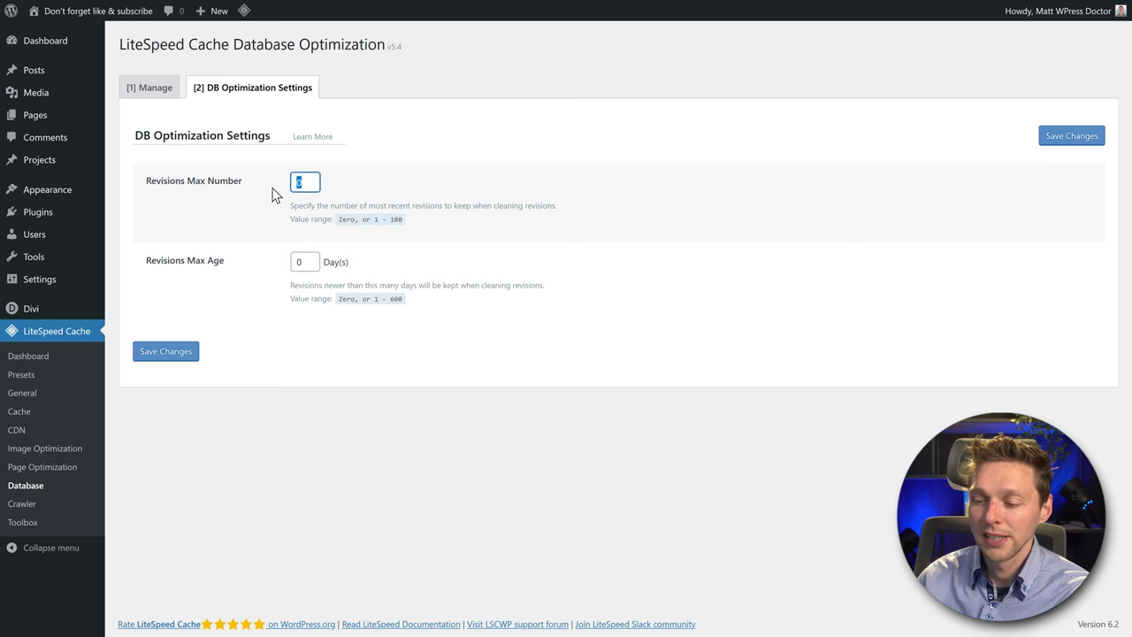
text(5)
click(245, 215)
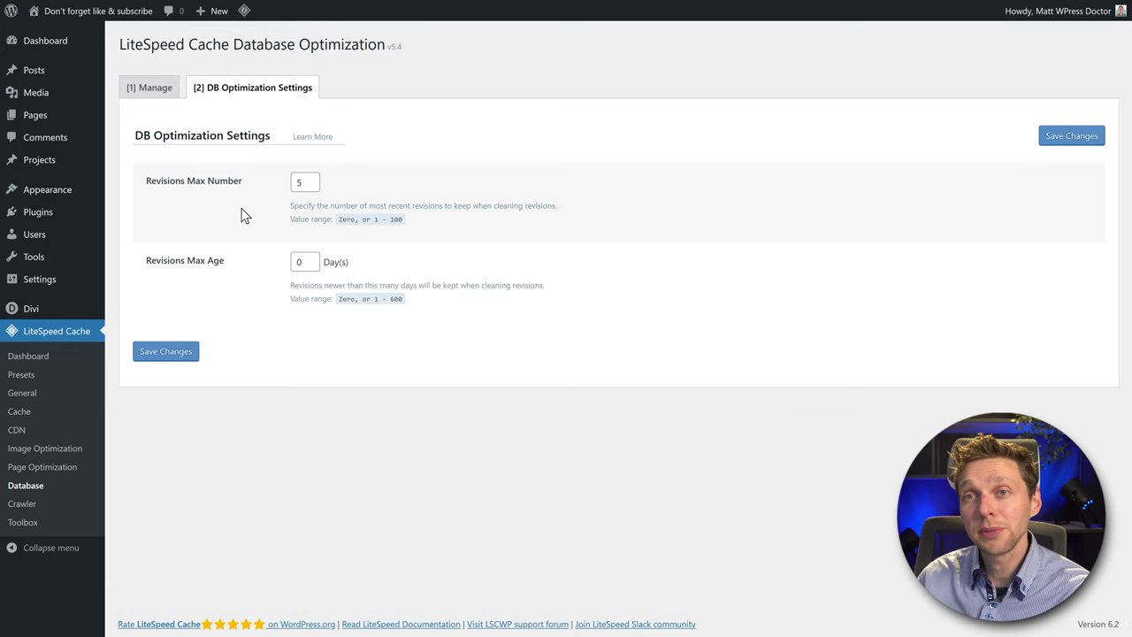
drag(353, 265, 325, 265)
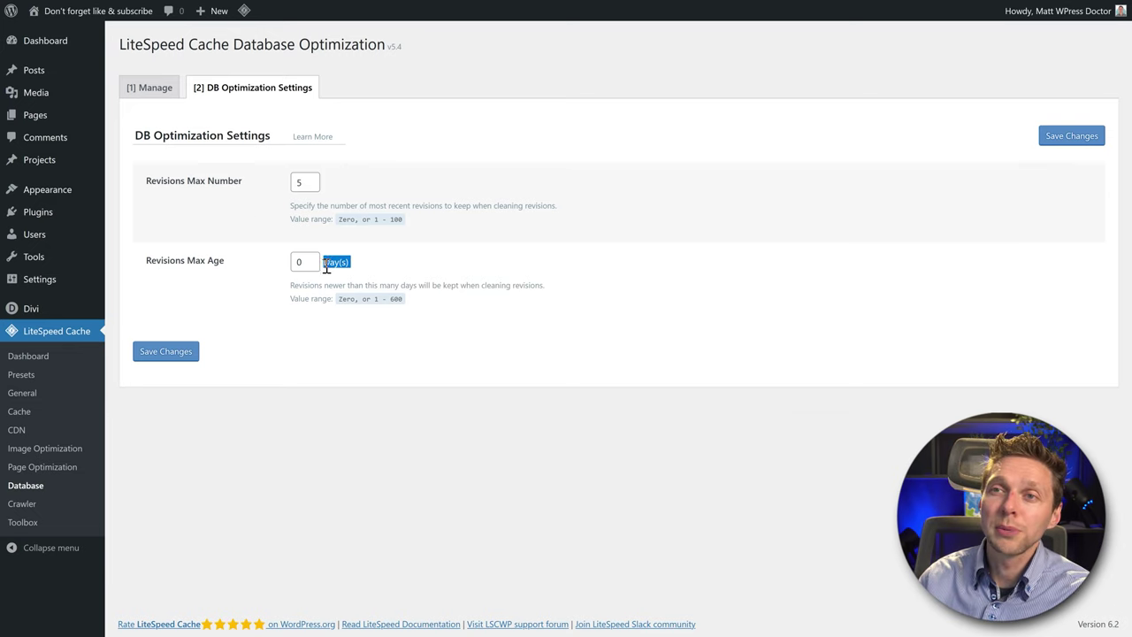
click(325, 268)
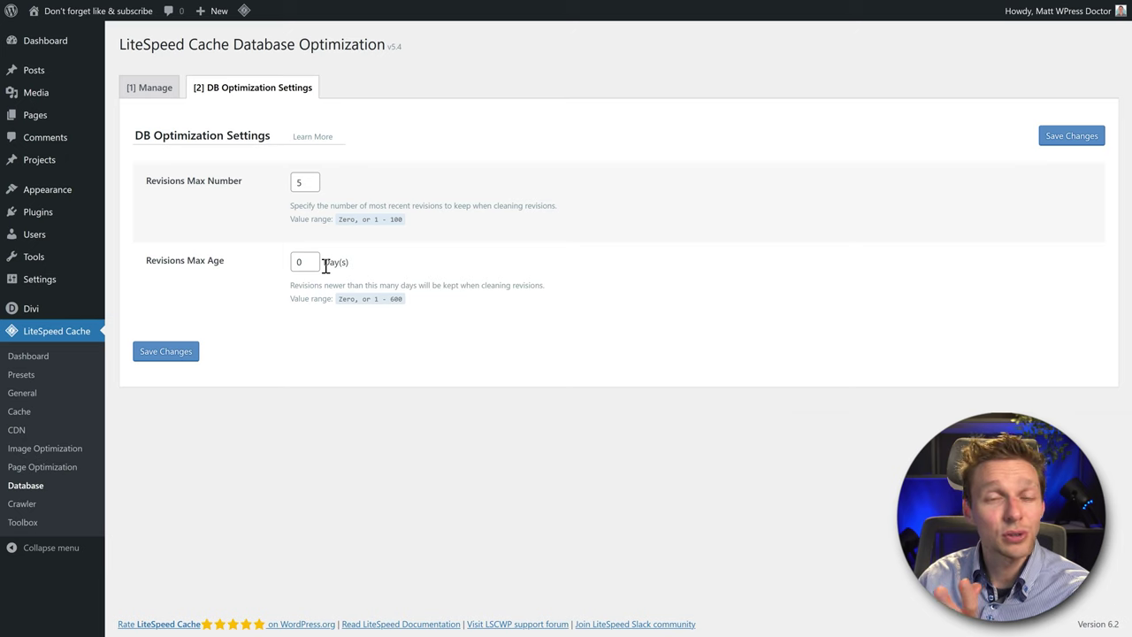
double_click(304, 181)
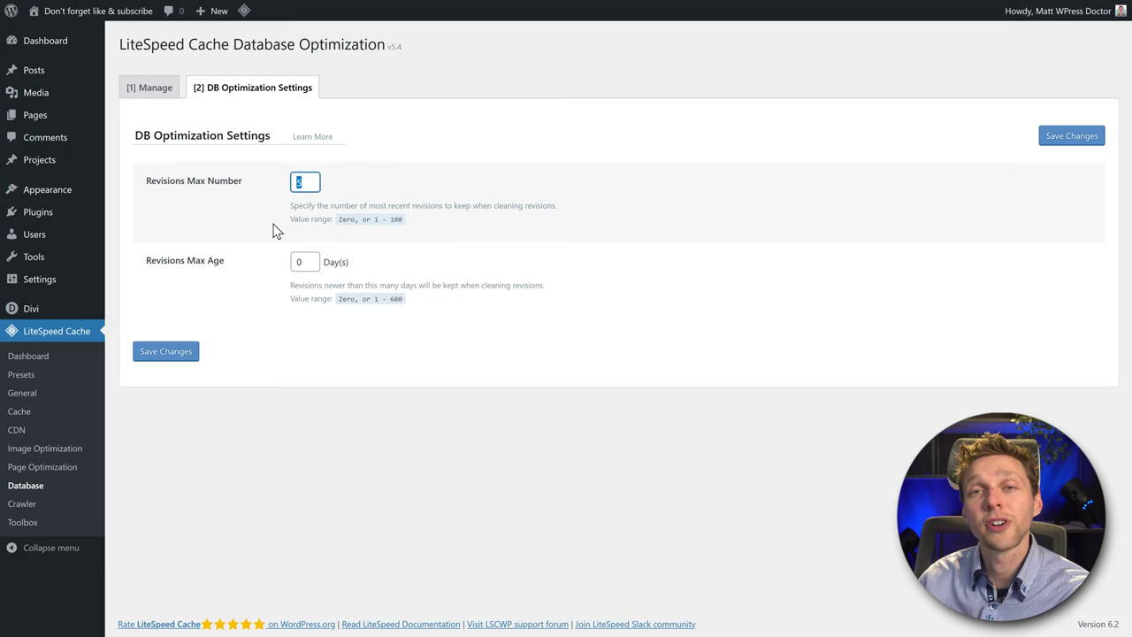
key(Return)
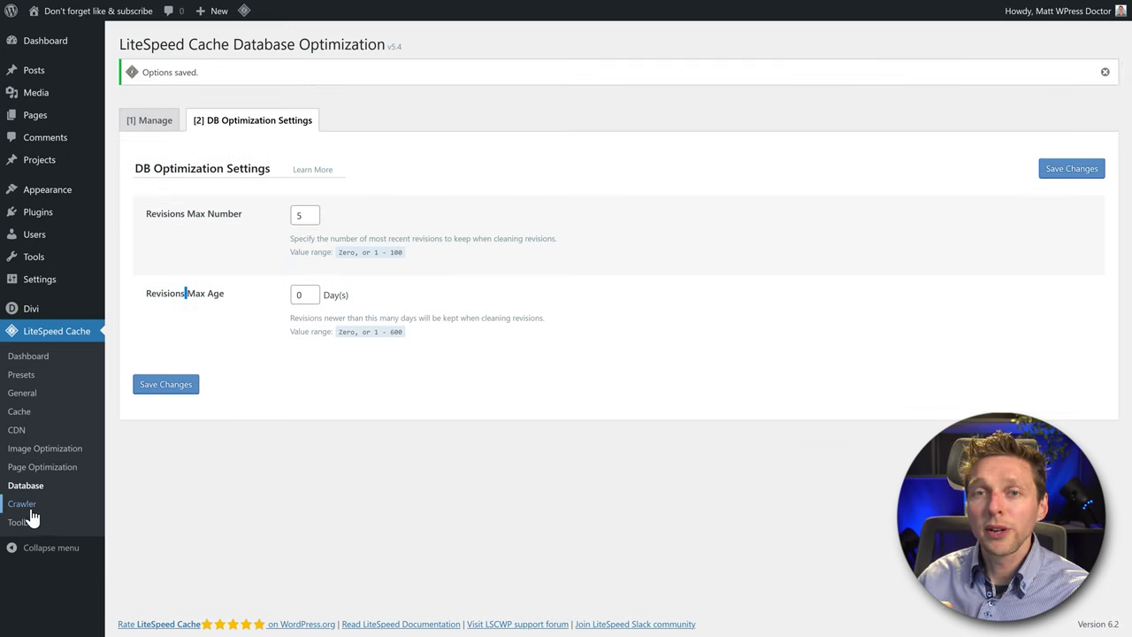
Step: Examine the Crawler's cron summary, sitemap list, blocklist, and general, simulation and sitemap settings
click(26, 504)
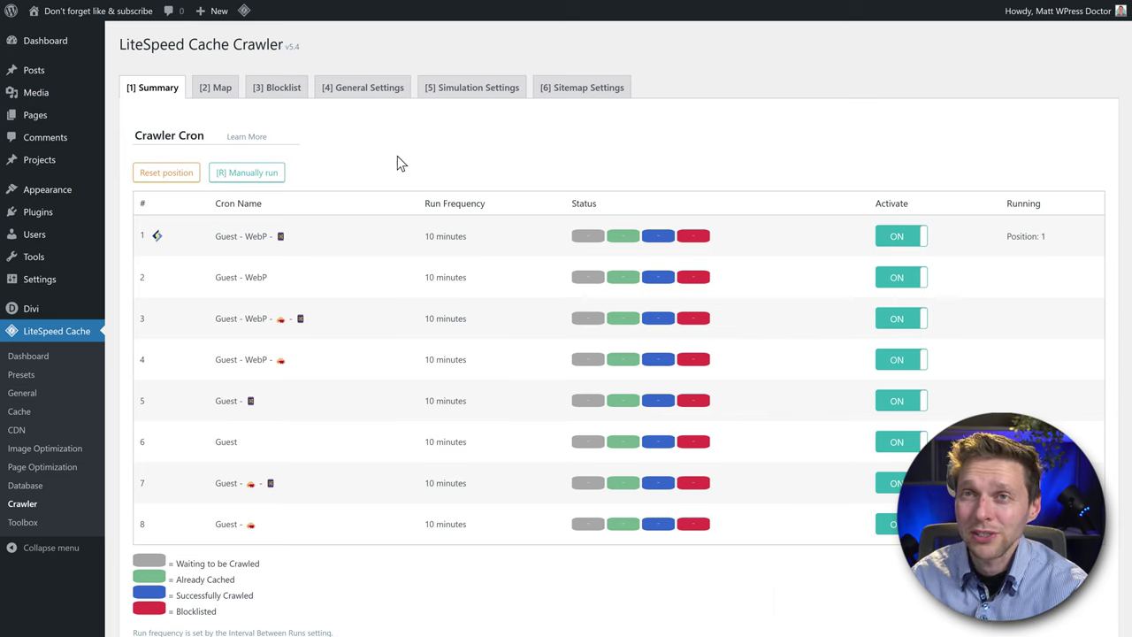
mouse_move(246, 13)
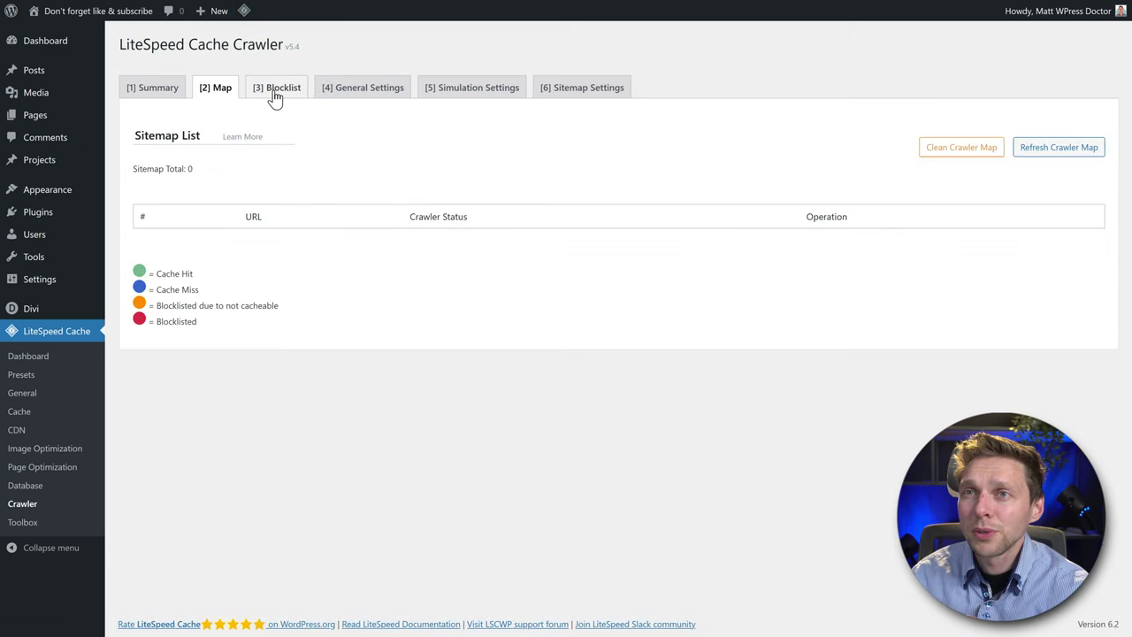
click(276, 92)
click(358, 97)
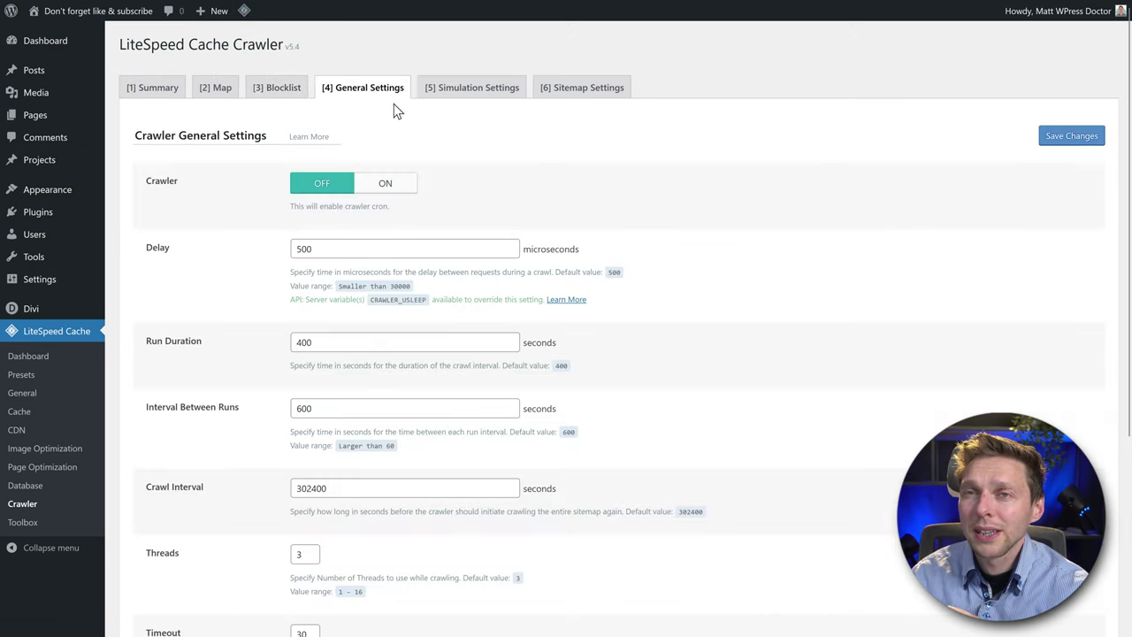
click(450, 91)
click(536, 94)
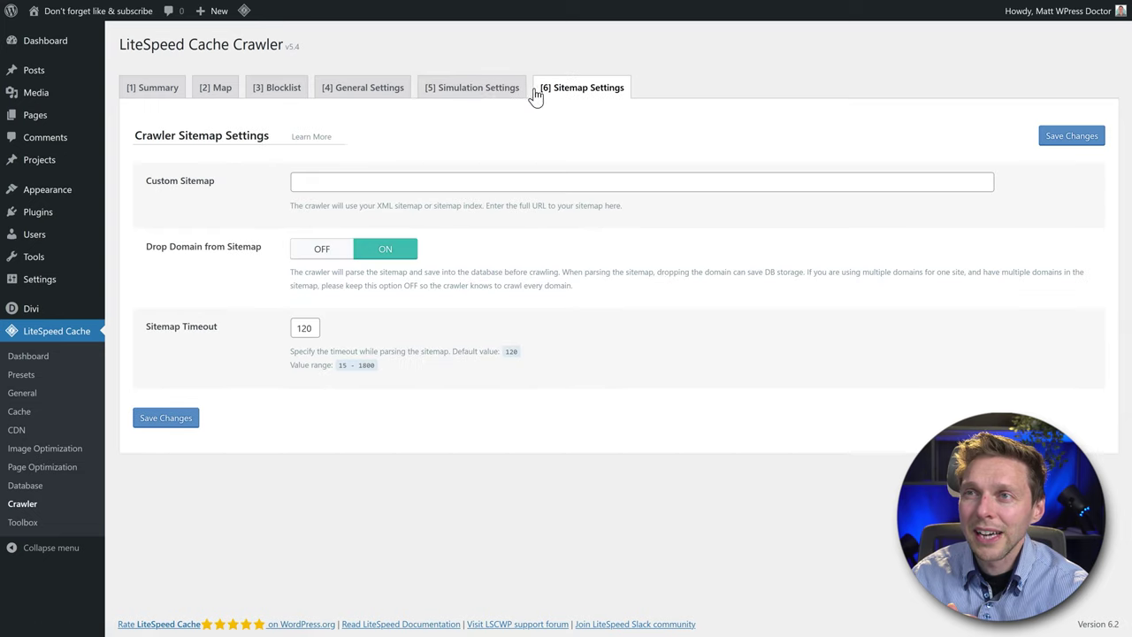
click(359, 96)
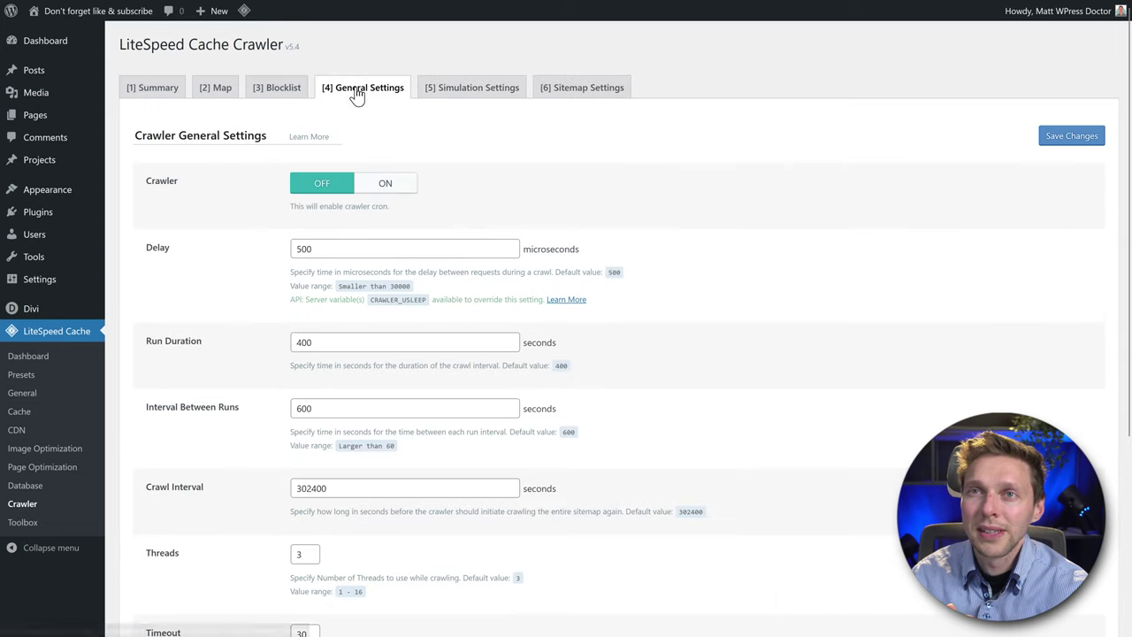
click(155, 88)
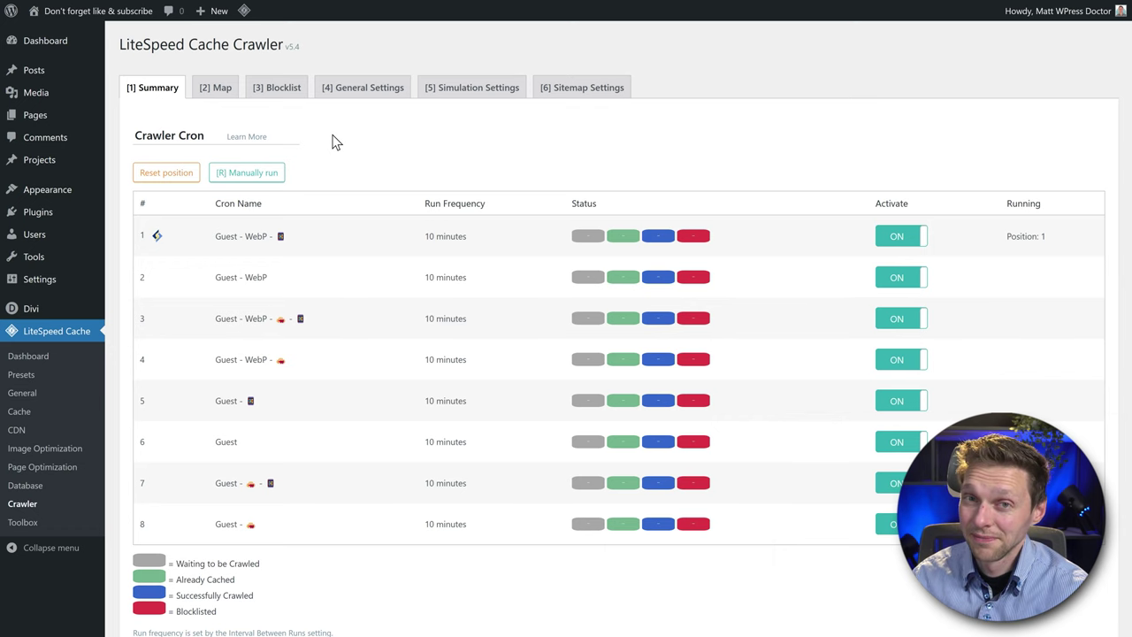
Step: Examine the Toolbox's purge options, settings import and export, and the current .htaccess contents
click(25, 526)
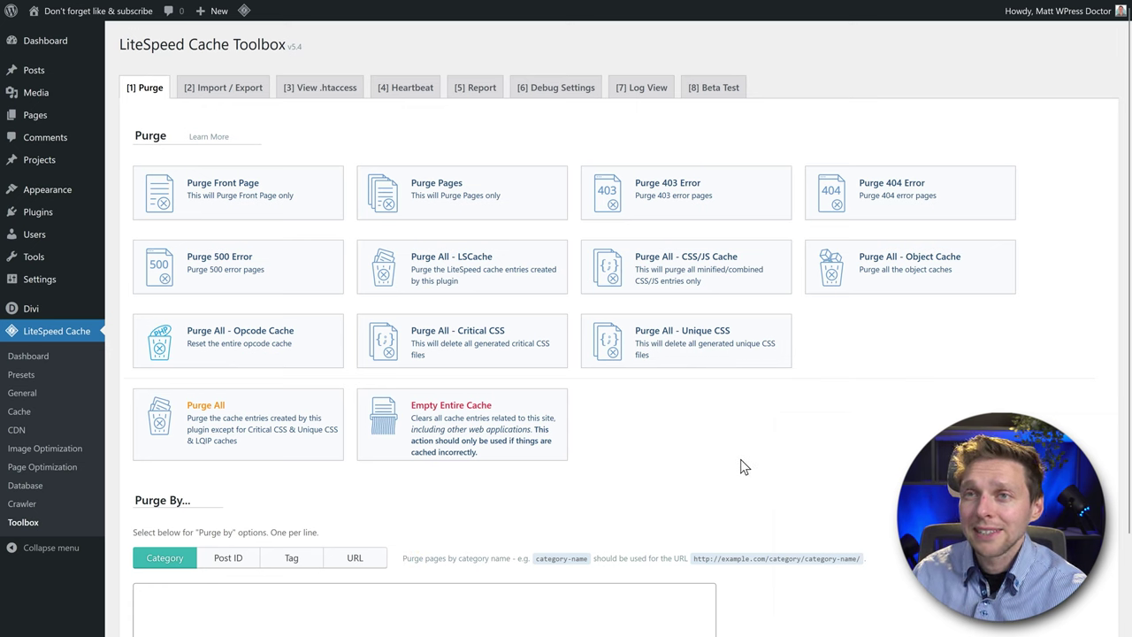
mouse_move(244, 10)
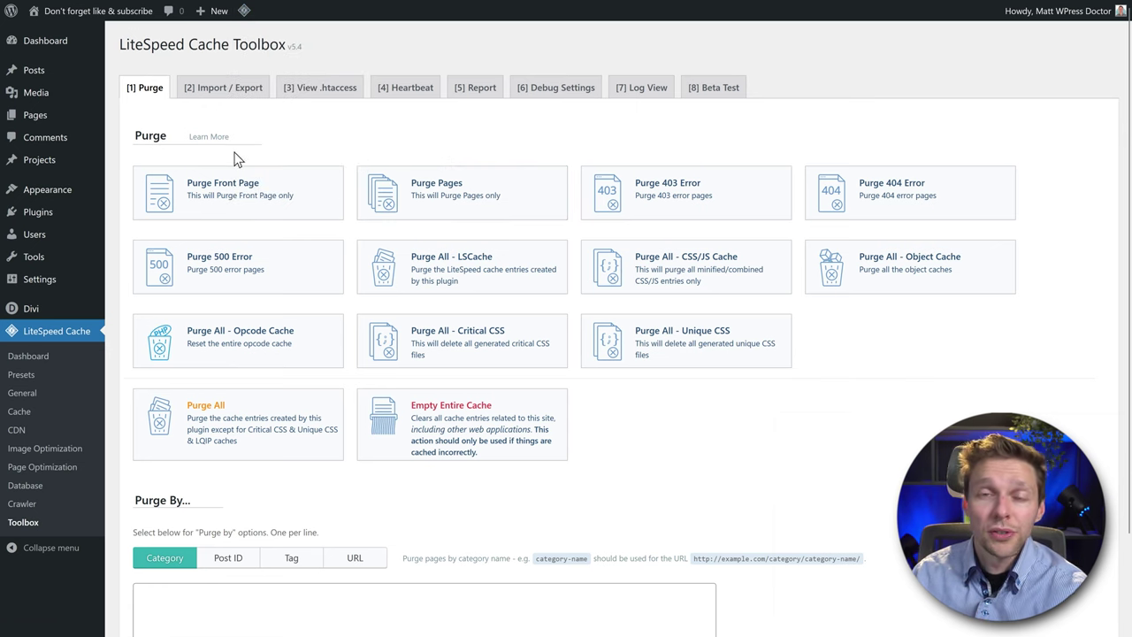
click(219, 92)
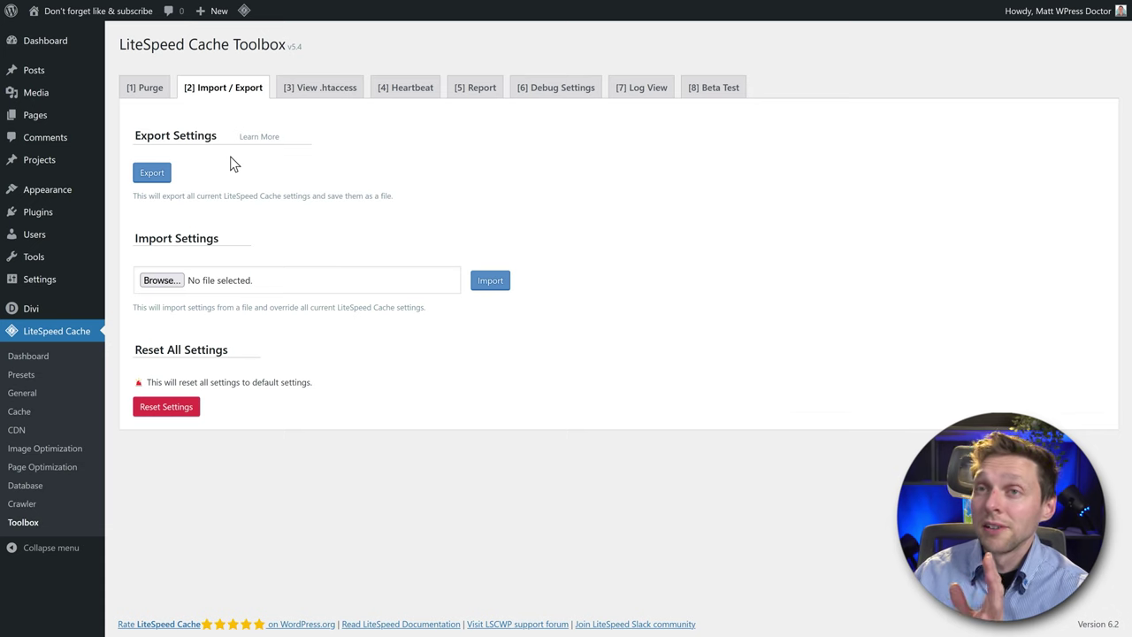
click(329, 92)
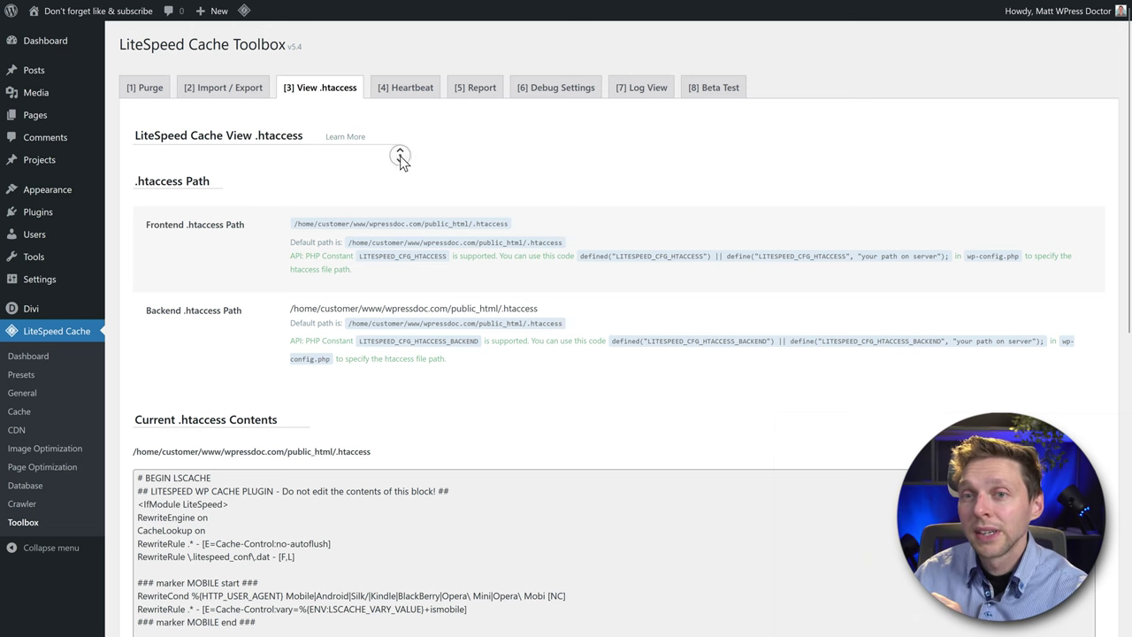
scroll(399, 168, down, 6)
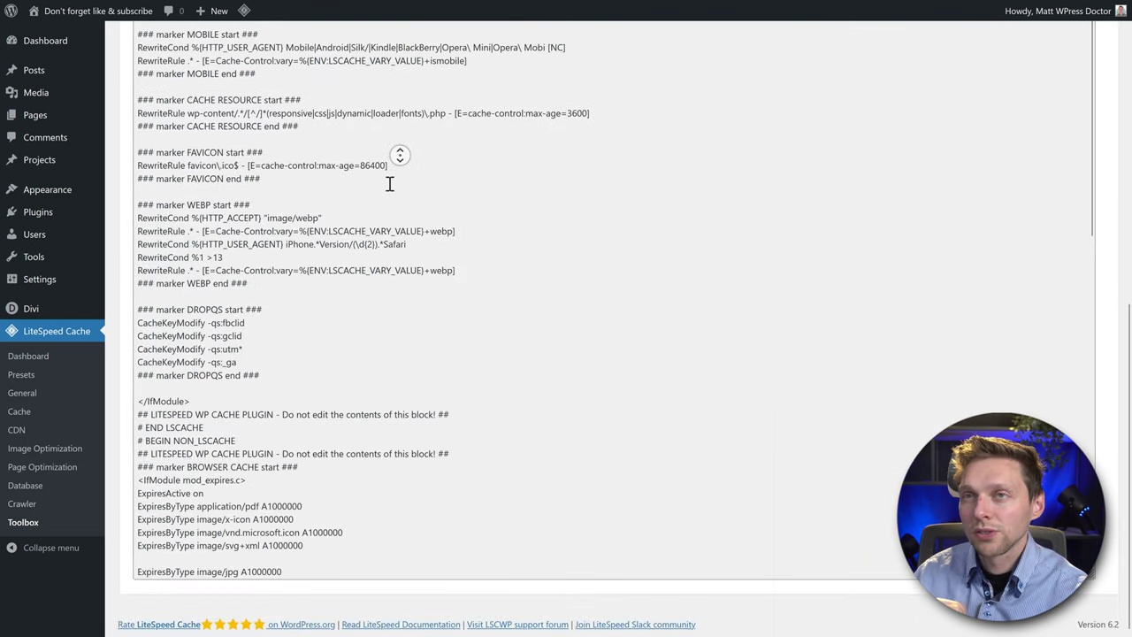
scroll(400, 154, up, 6)
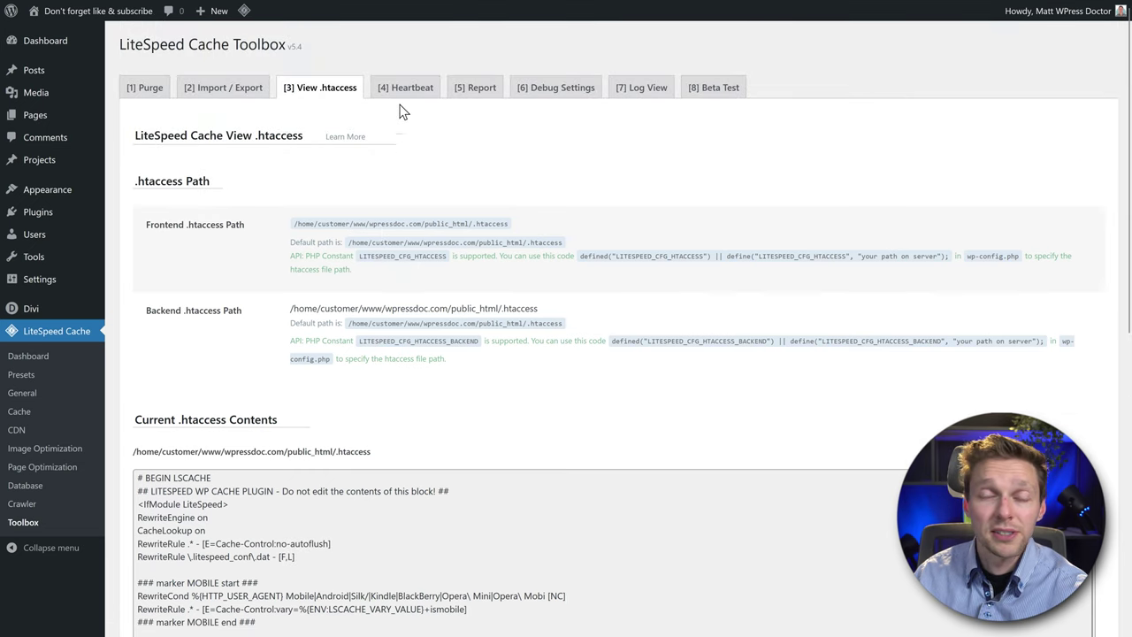
Step: Turn on Frontend Heartbeat Control, Backend Heartbeat Control and Editor Heartbeat in the Toolbox's Heartbeat settings
click(404, 88)
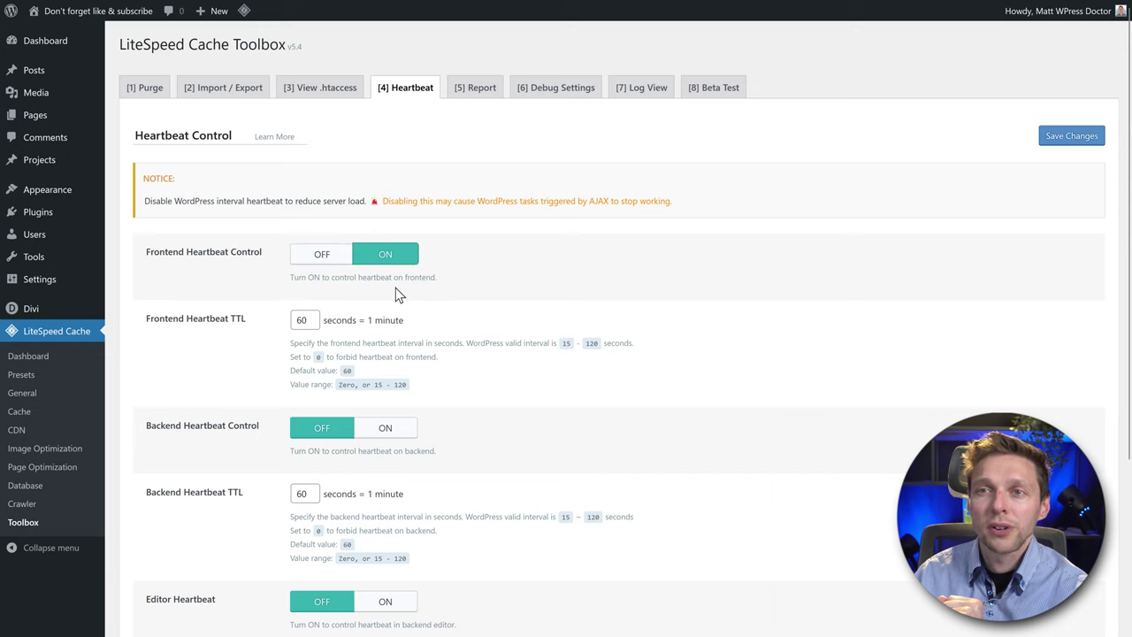
double_click(302, 320)
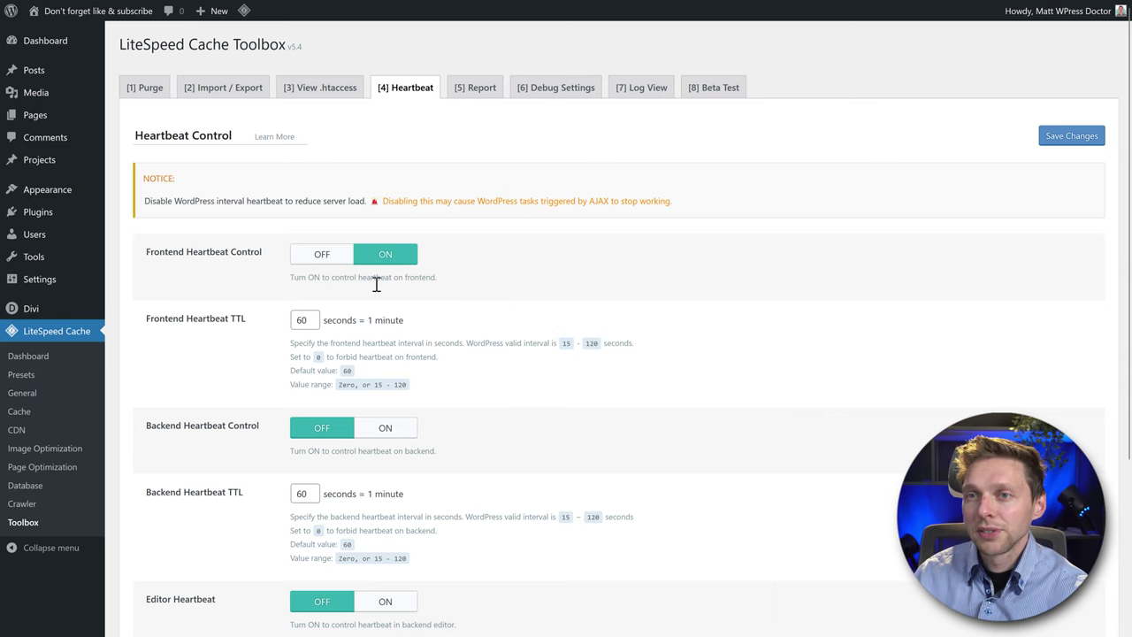
scroll(416, 247, down, 1)
click(409, 356)
middle_click(509, 355)
click(500, 375)
click(409, 379)
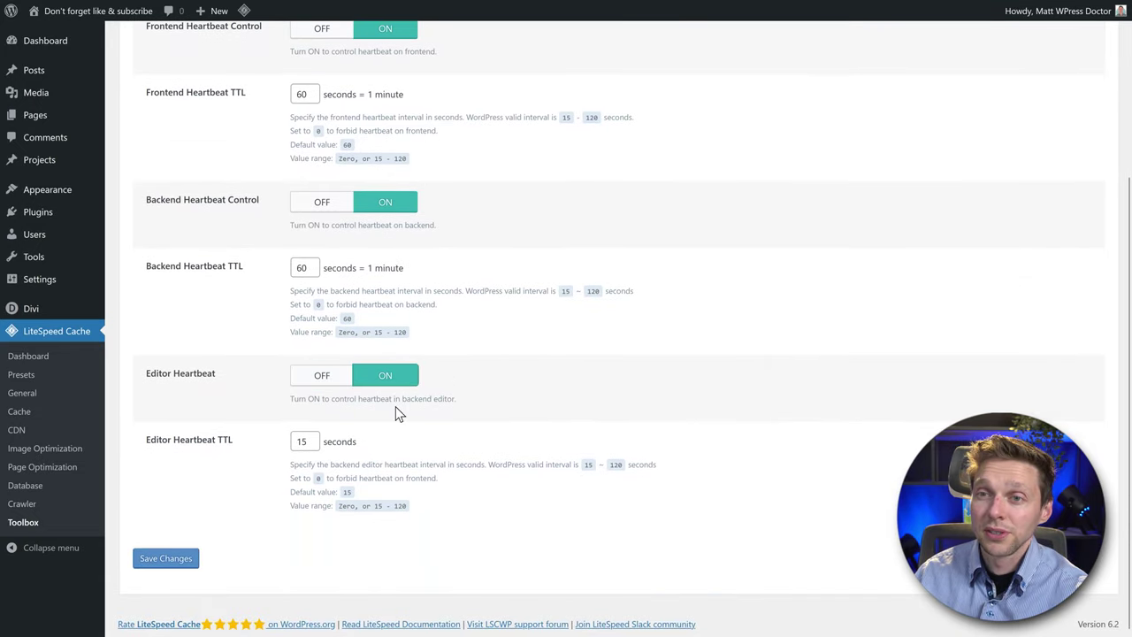
Step: Set the Editor Heartbeat TTL to 30 seconds and save the Heartbeat settings
double_click(305, 441)
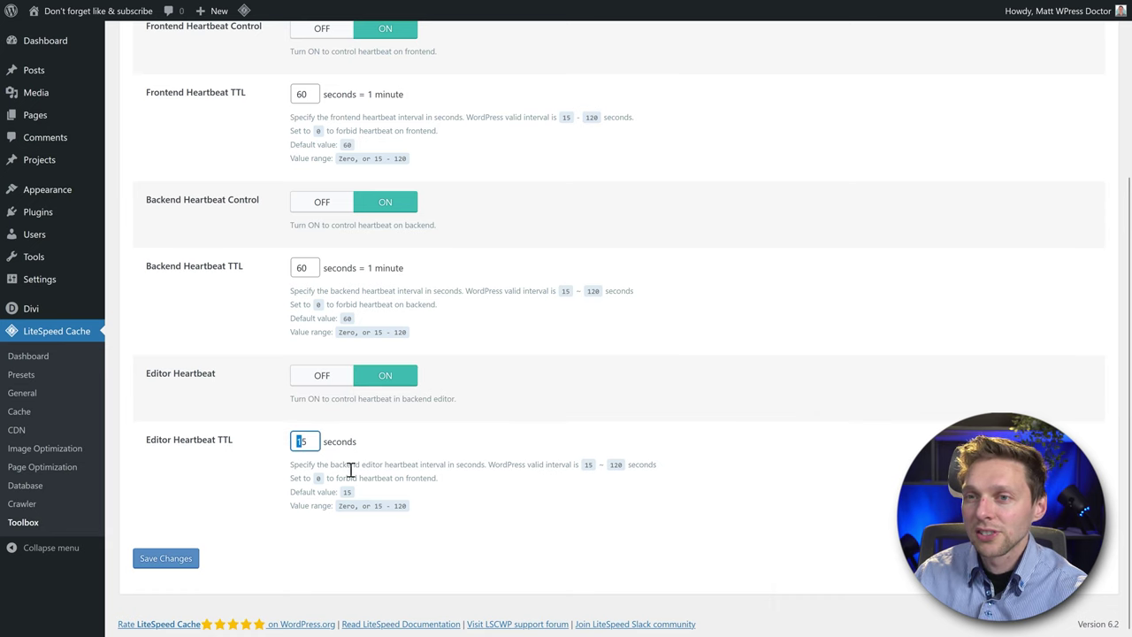
text(30)
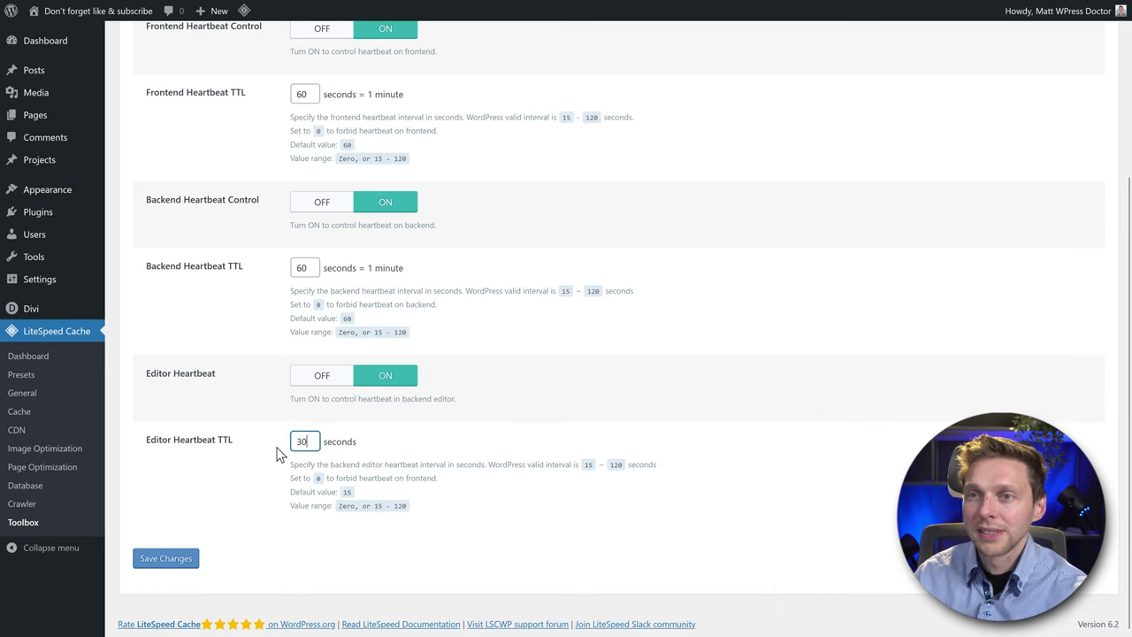
click(165, 558)
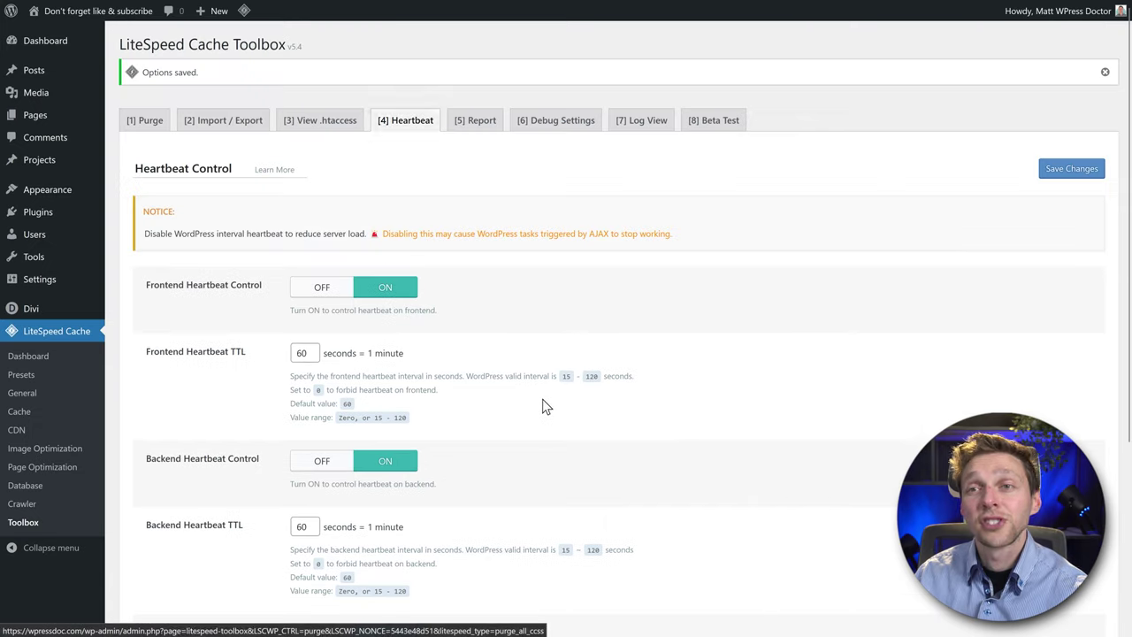
Step: Examine the Toolbox's environment report, debug settings, LiteSpeed logs and beta test section
click(475, 119)
middle_click(685, 270)
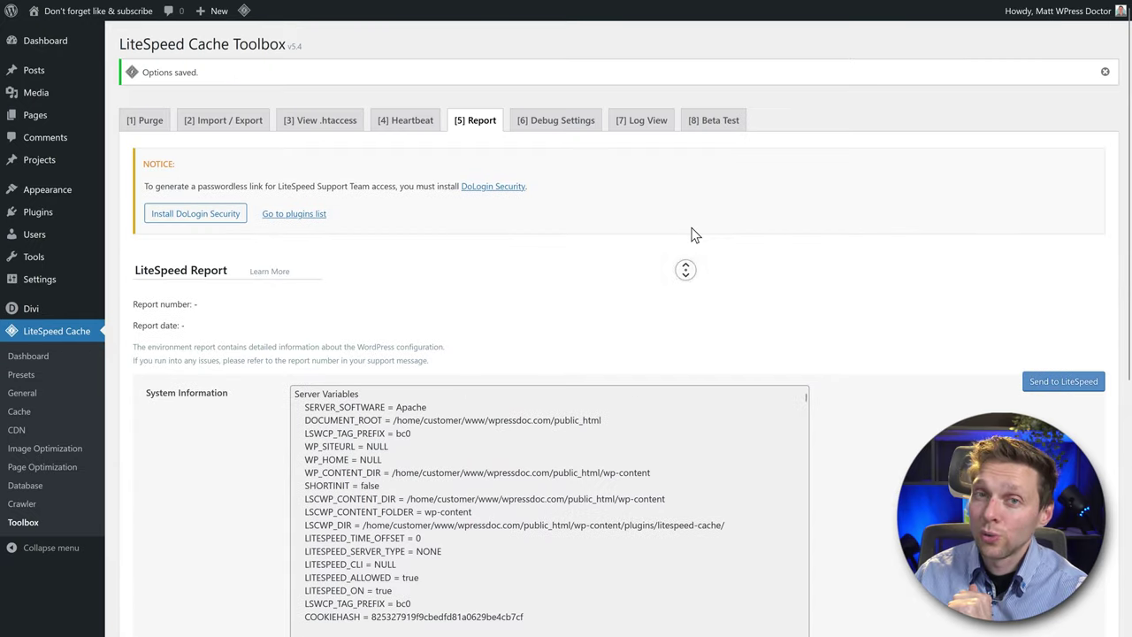
middle_click(691, 234)
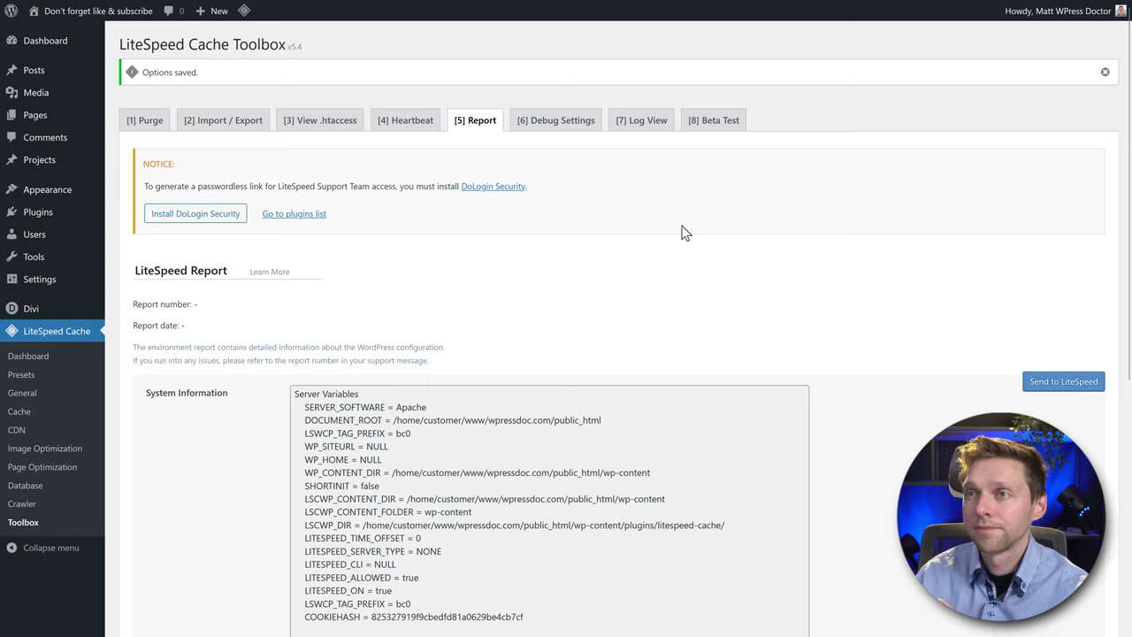
click(556, 119)
middle_click(634, 193)
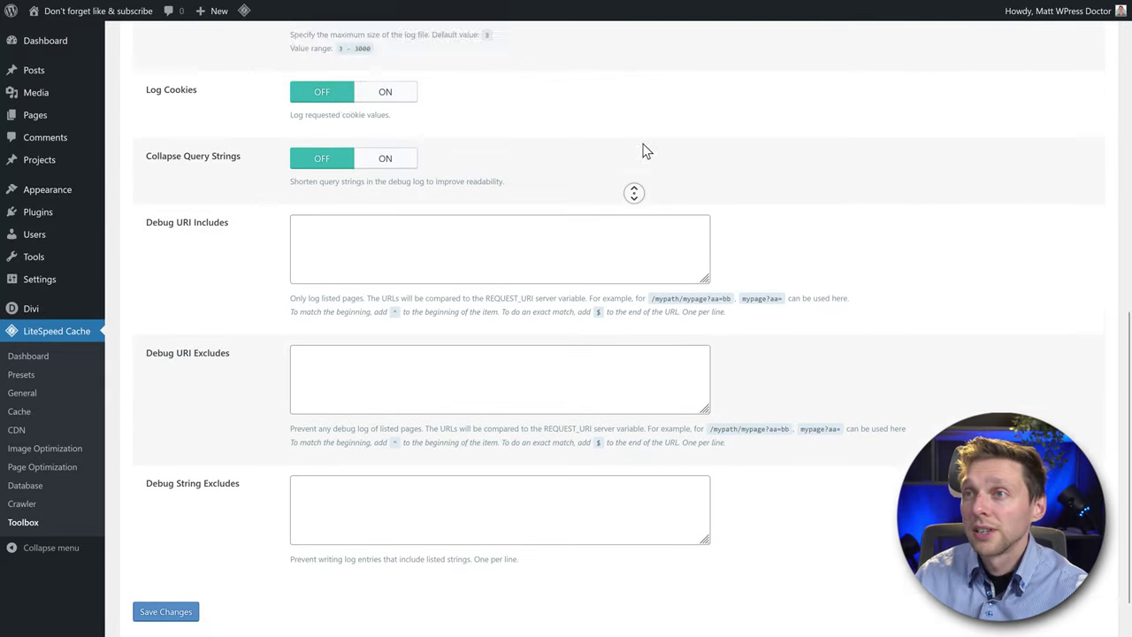
middle_click(634, 131)
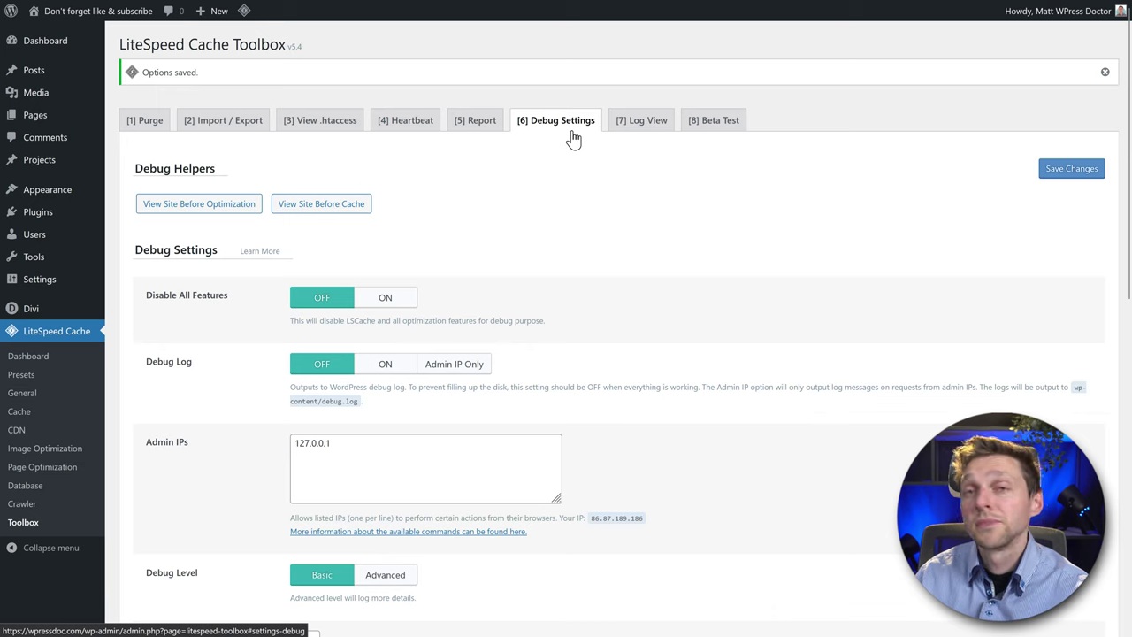
click(641, 128)
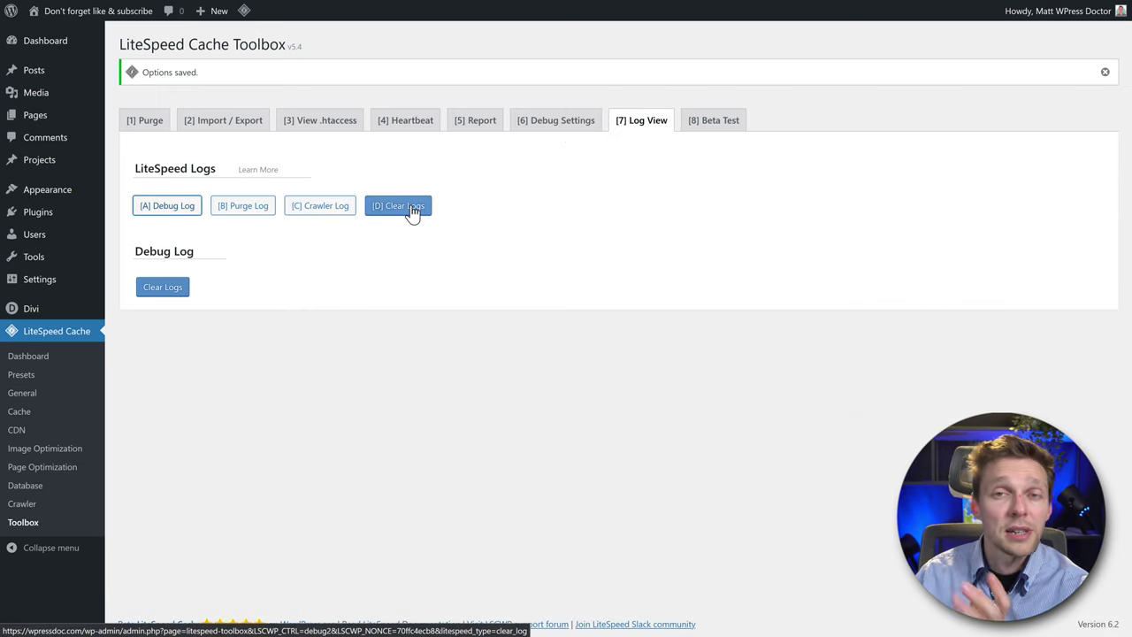
click(731, 127)
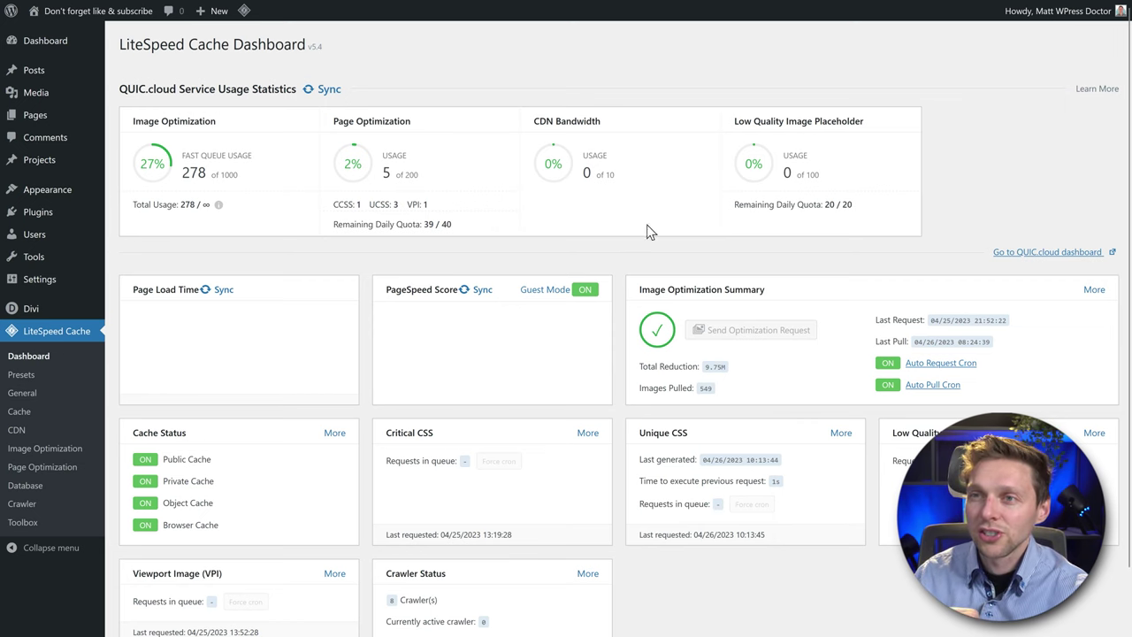
Step: Review the LiteSpeed Cache Dashboard's QUIC.cloud usage statistics, image optimization summary, cache status and crawler status
middle_click(708, 255)
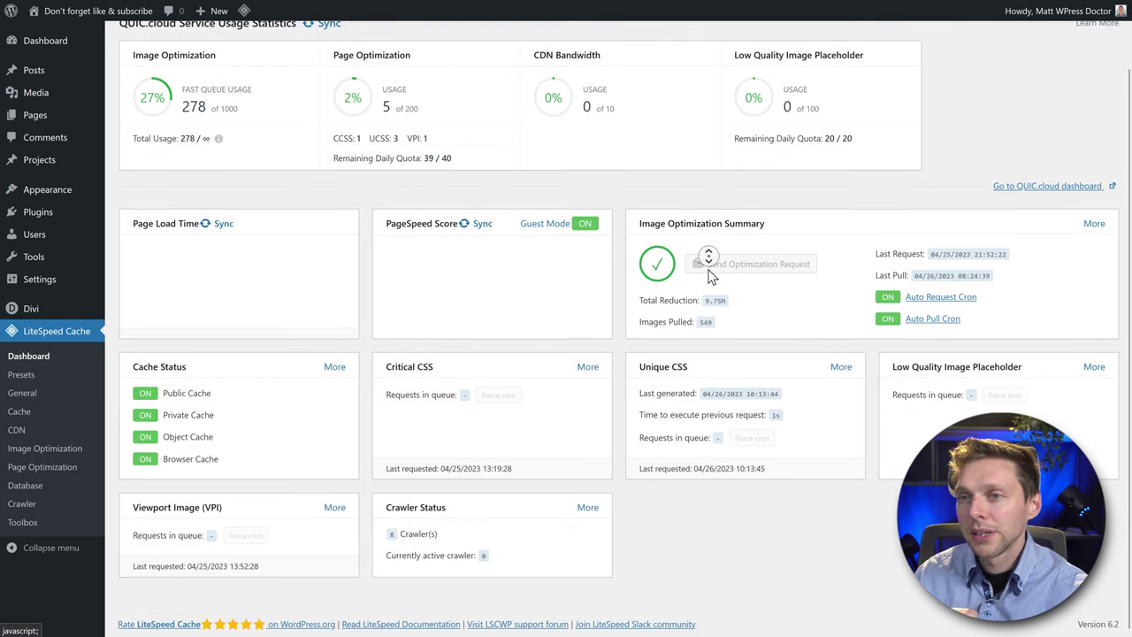
middle_click(703, 227)
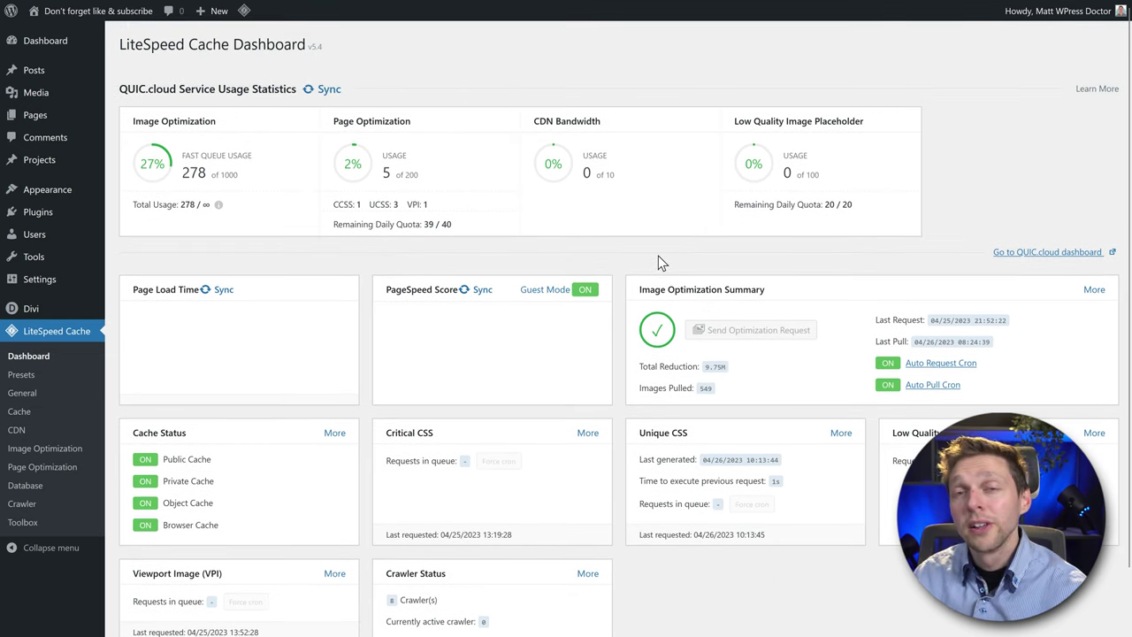